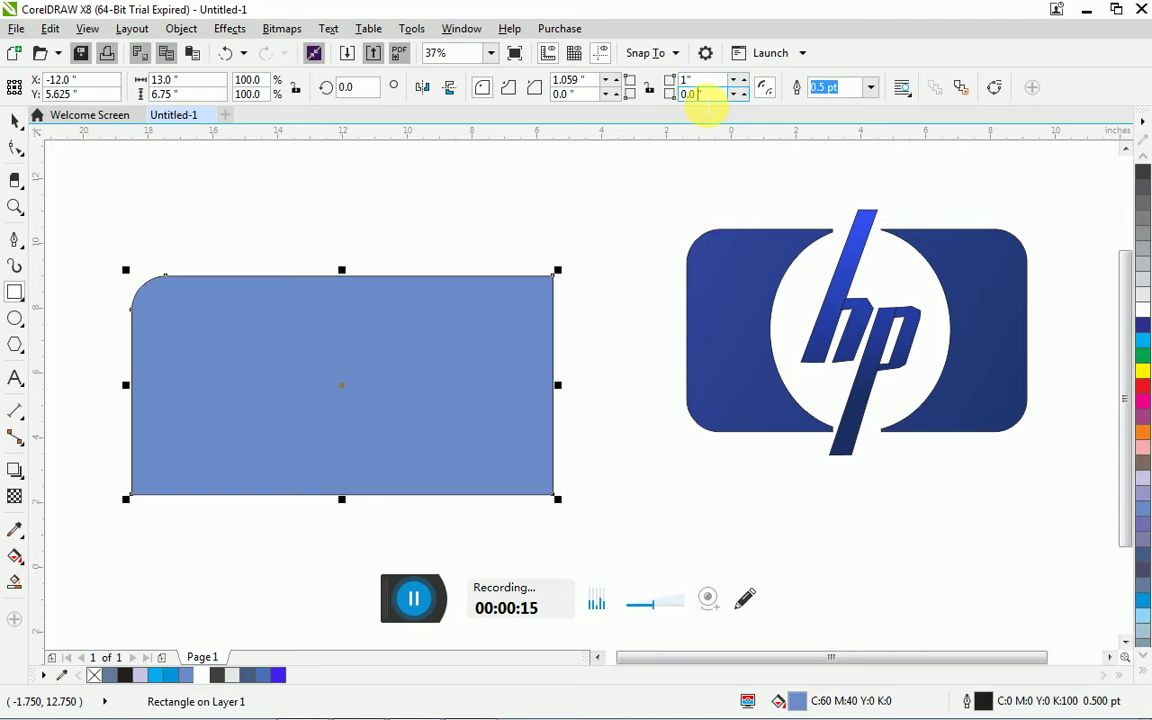
- Round the blue rectangle's three remaining square corners with a 1-inch corner radius
text(11)
key(Return)
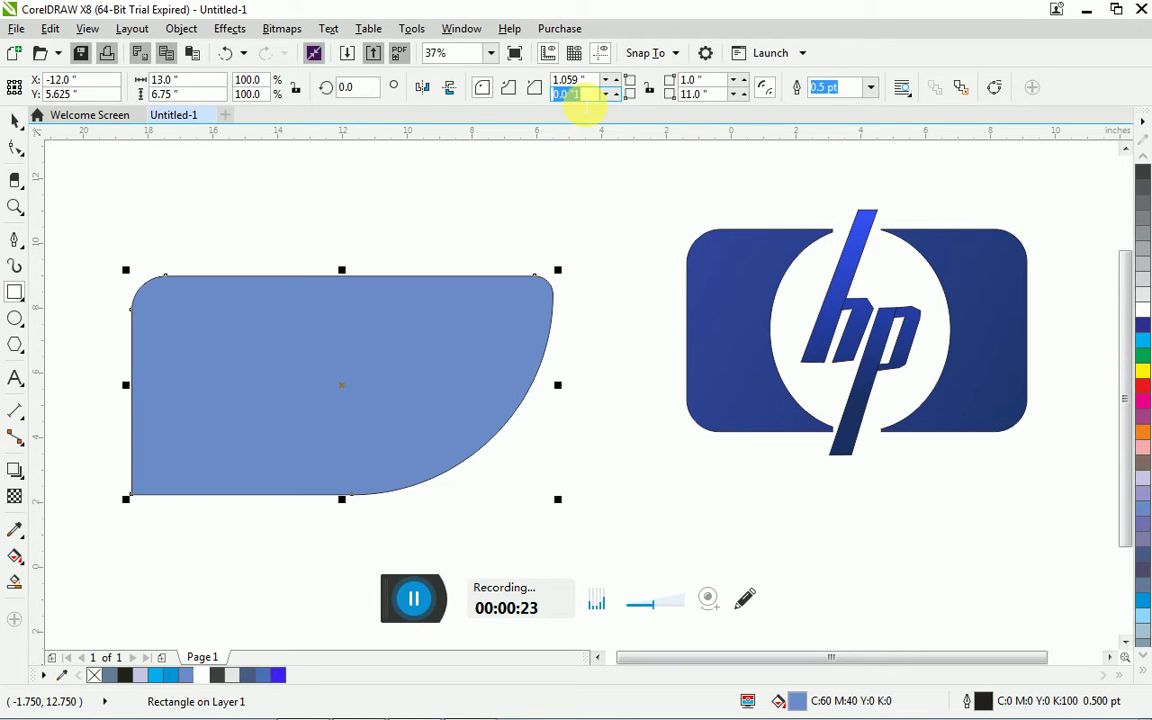
text(1)
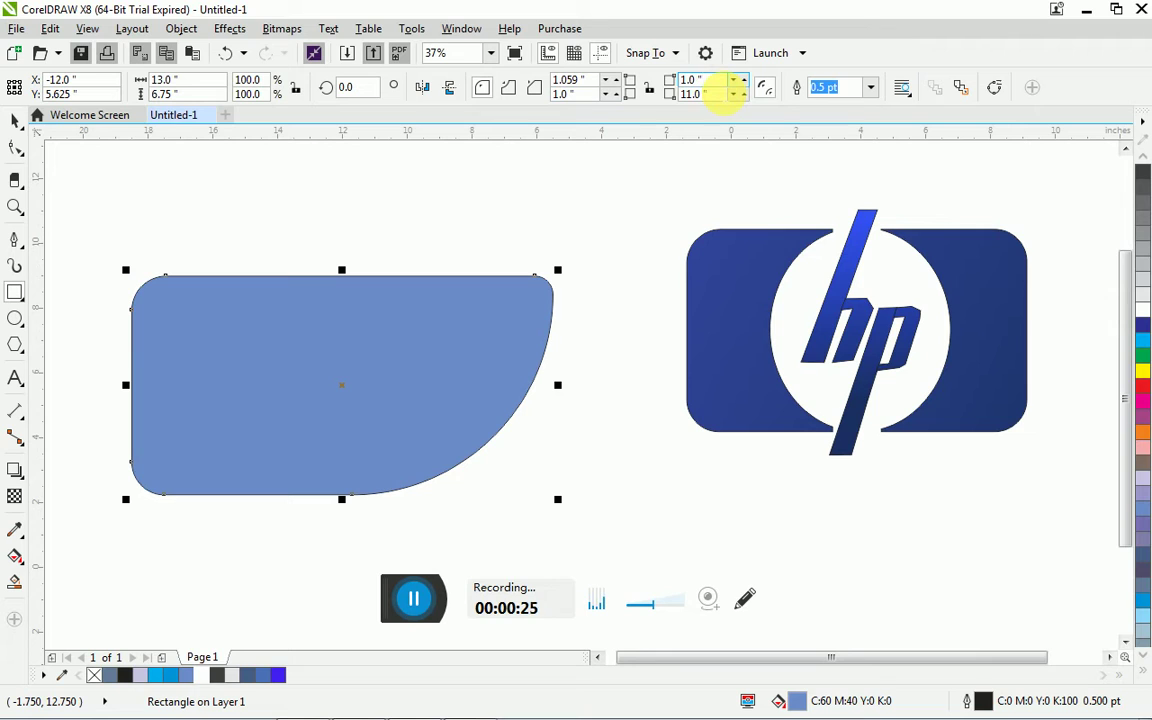
click(733, 83)
key(Return)
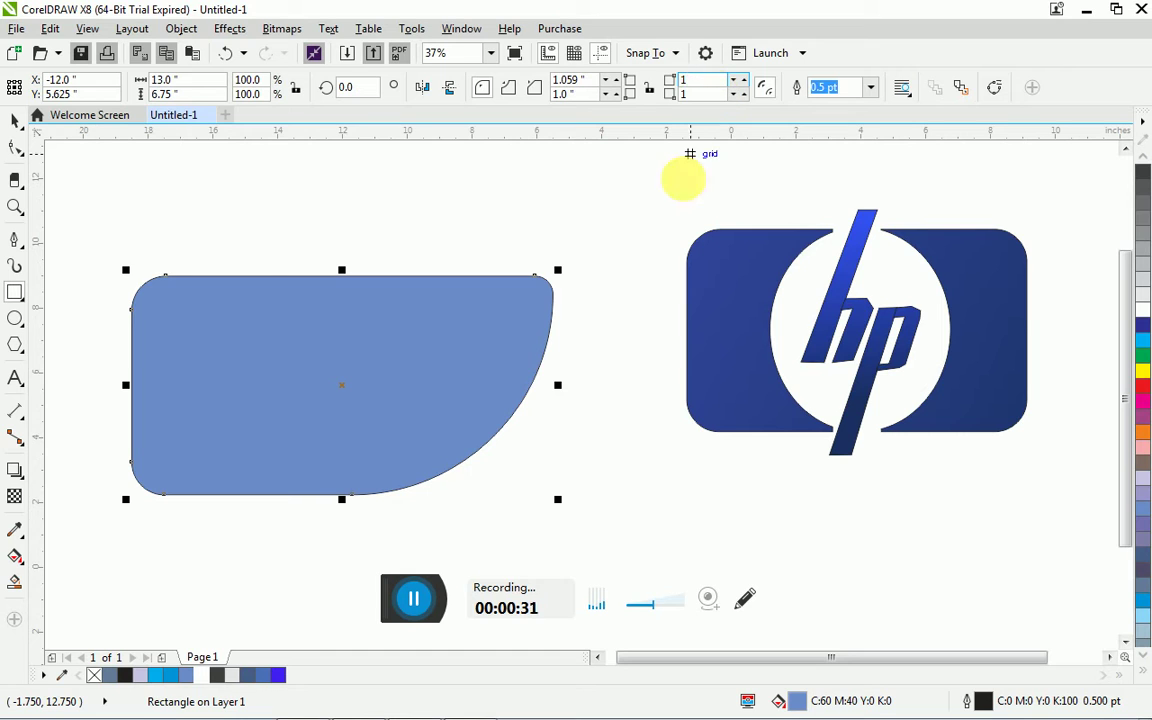
click(648, 237)
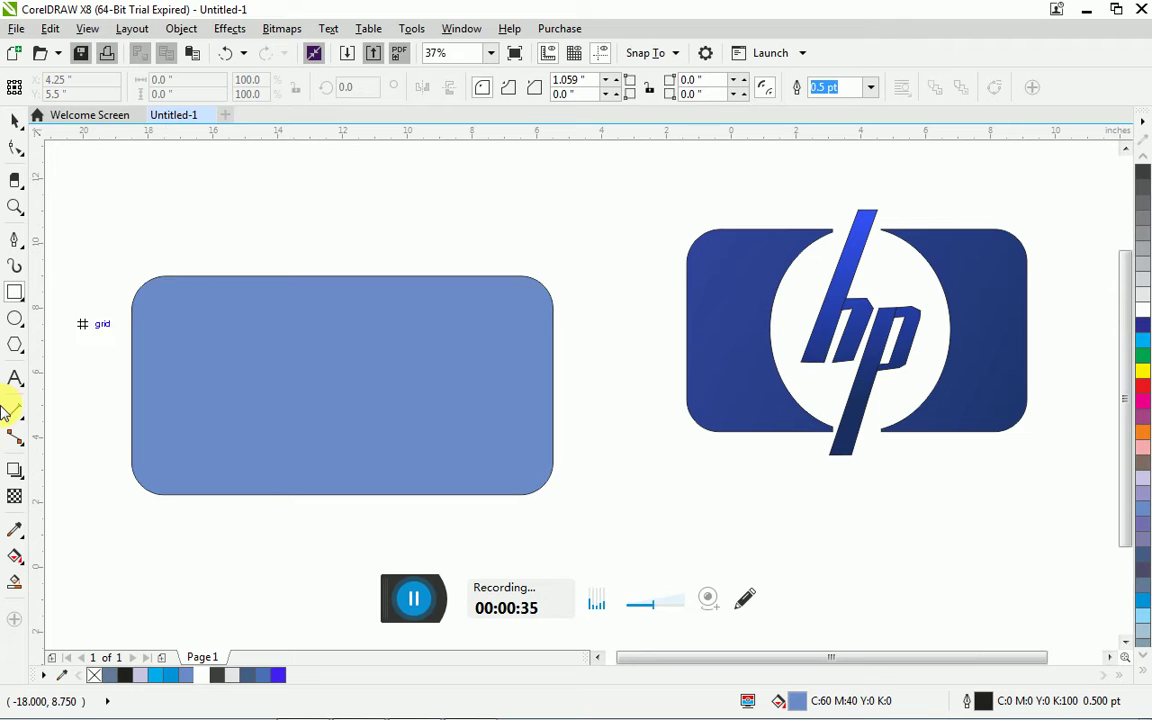
- Draw an ellipse about 4.75 by 6.75 inches in the middle of the rounded rectangle and fill it with Navy Blue
click(24, 333)
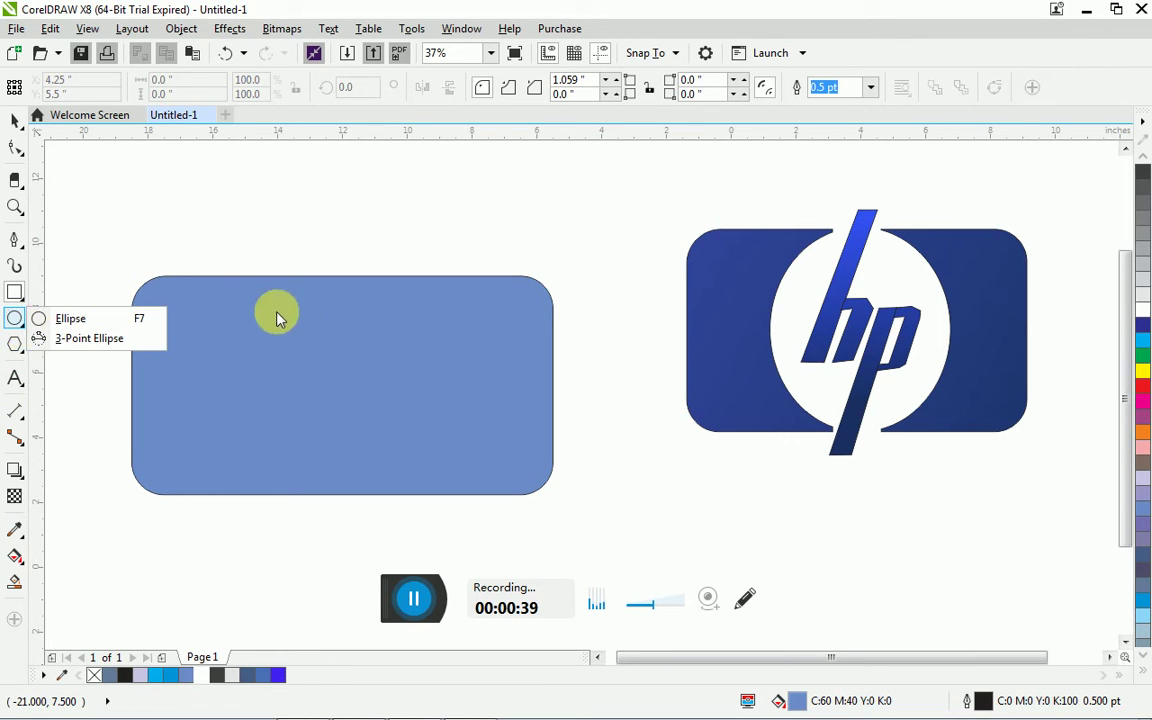
click(14, 320)
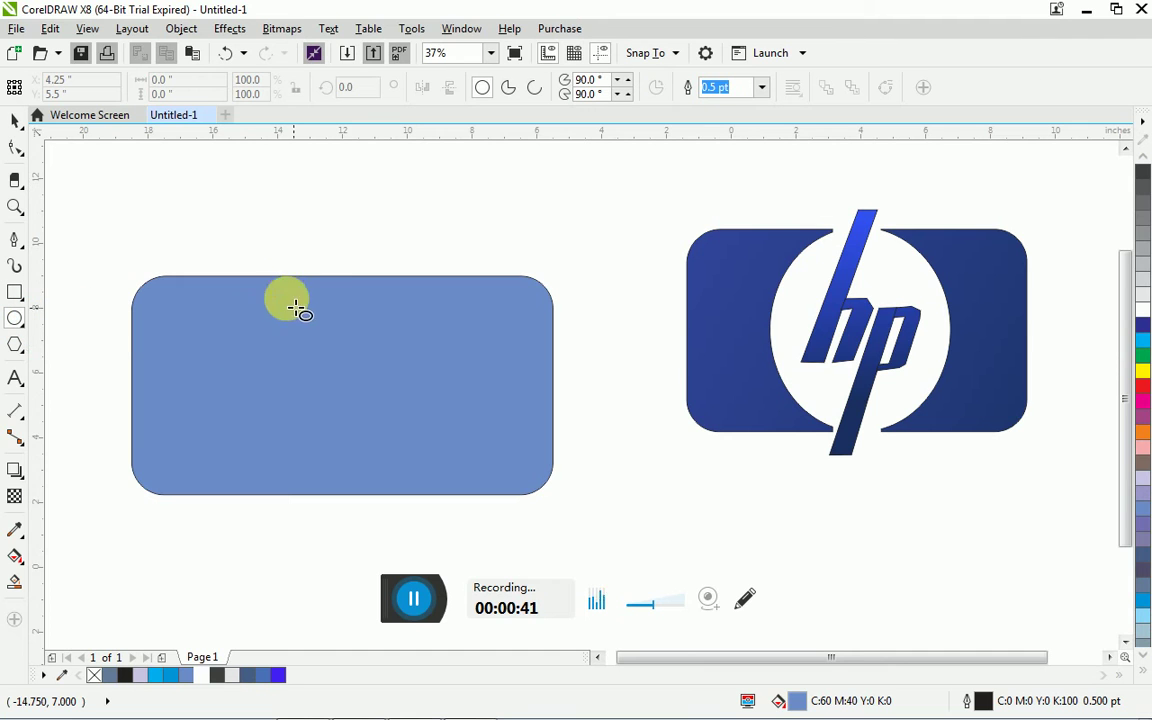
drag(275, 280, 432, 501)
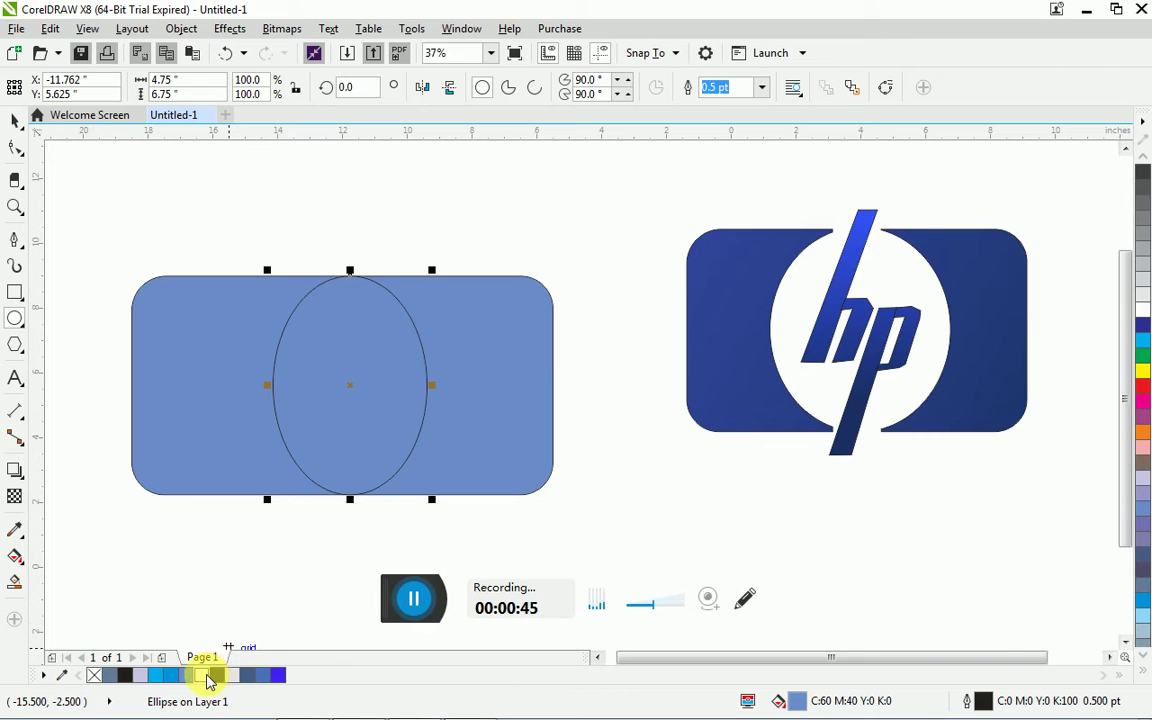
click(250, 676)
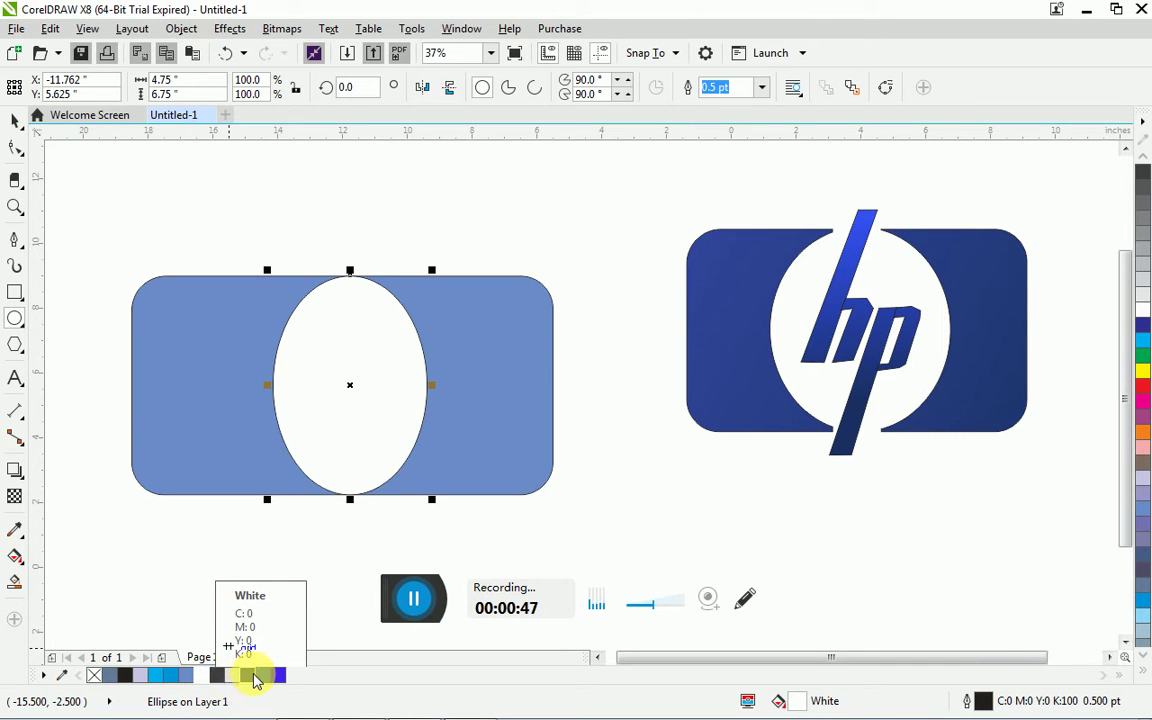
click(254, 677)
click(586, 528)
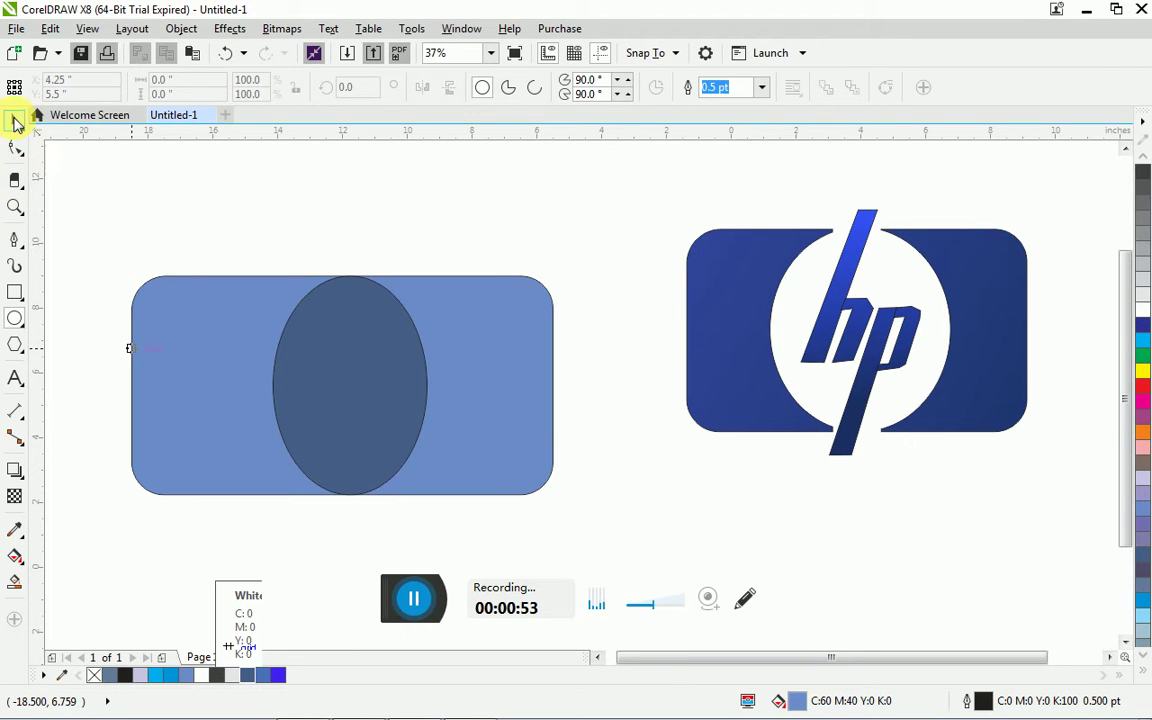
- Stretch the ellipse outward on both sides to a width of about 6.25 inches
click(17, 122)
click(382, 428)
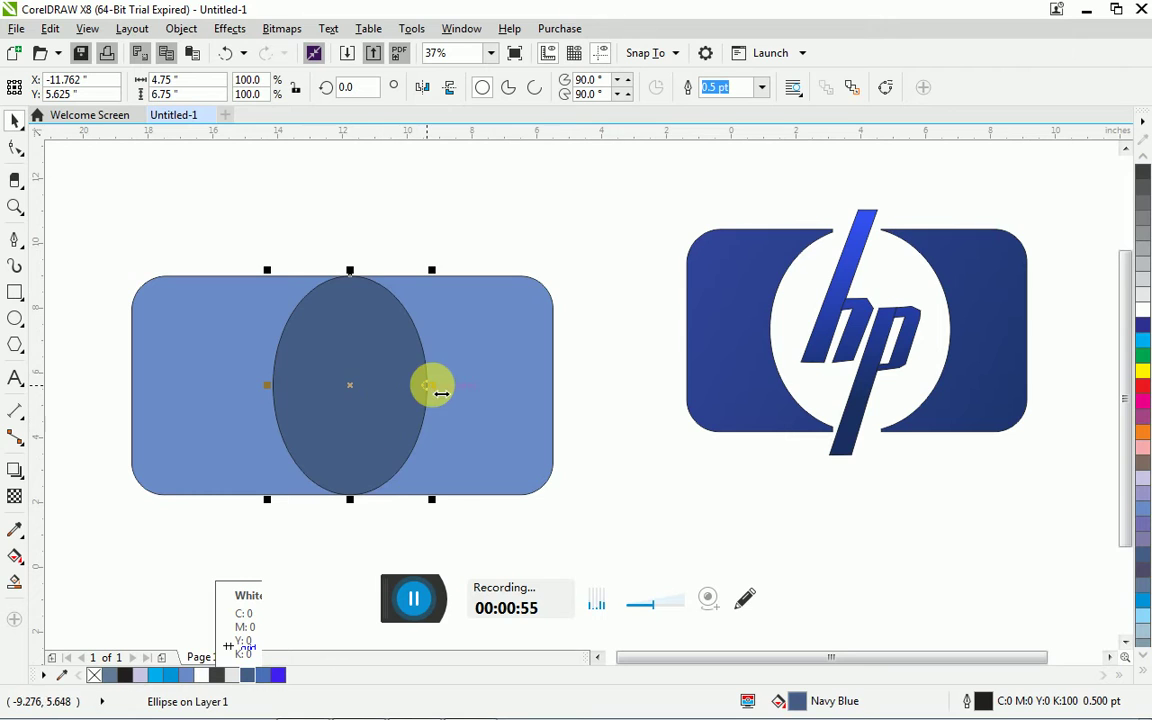
drag(432, 386, 458, 388)
drag(276, 386, 245, 386)
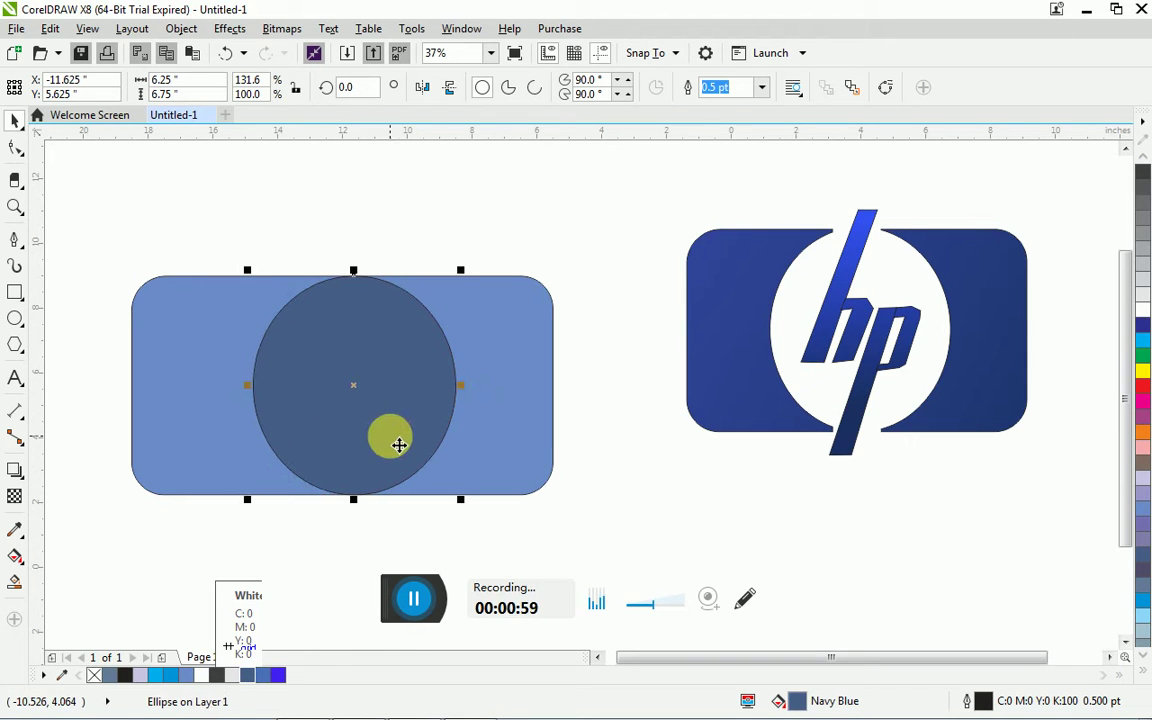
- Cut the ellipse out of the rounded rectangle with the Back Minus Front operation
click(399, 445)
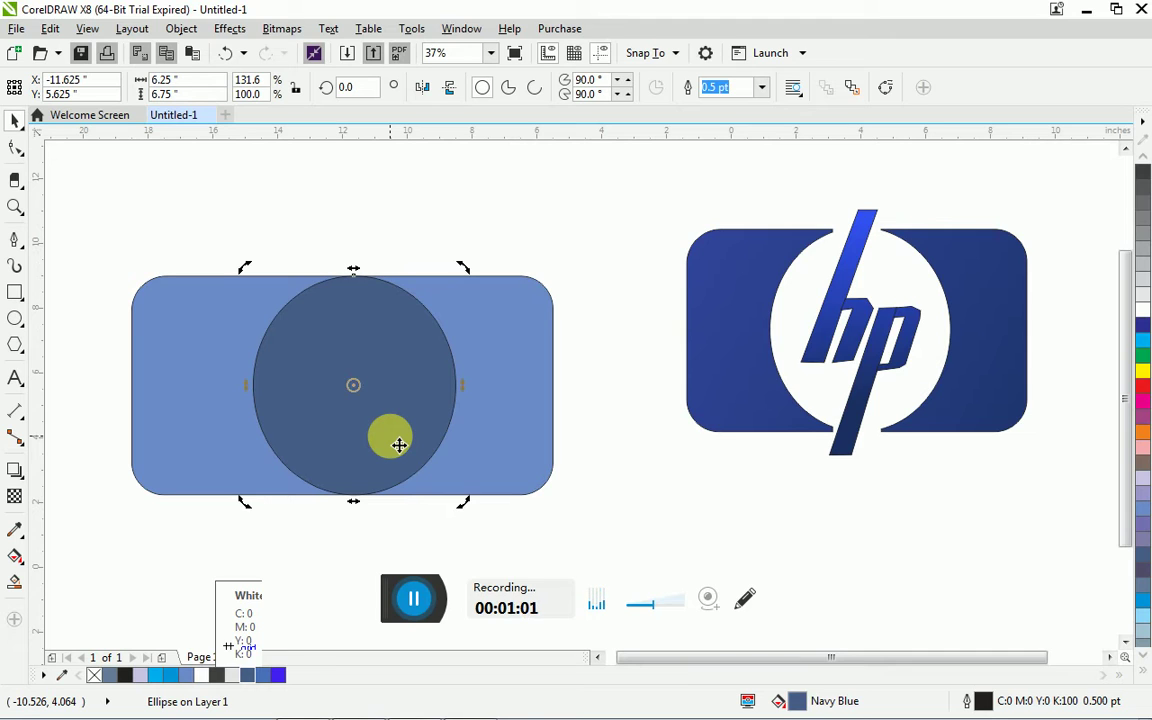
shift+click(497, 432)
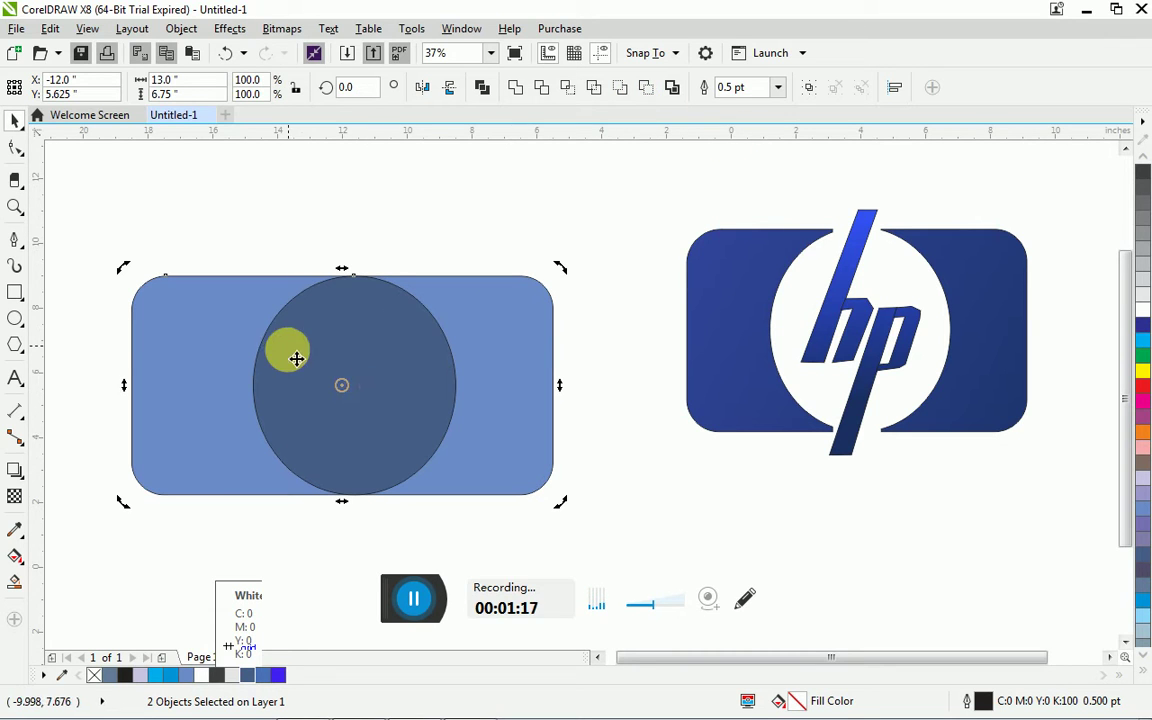
click(396, 396)
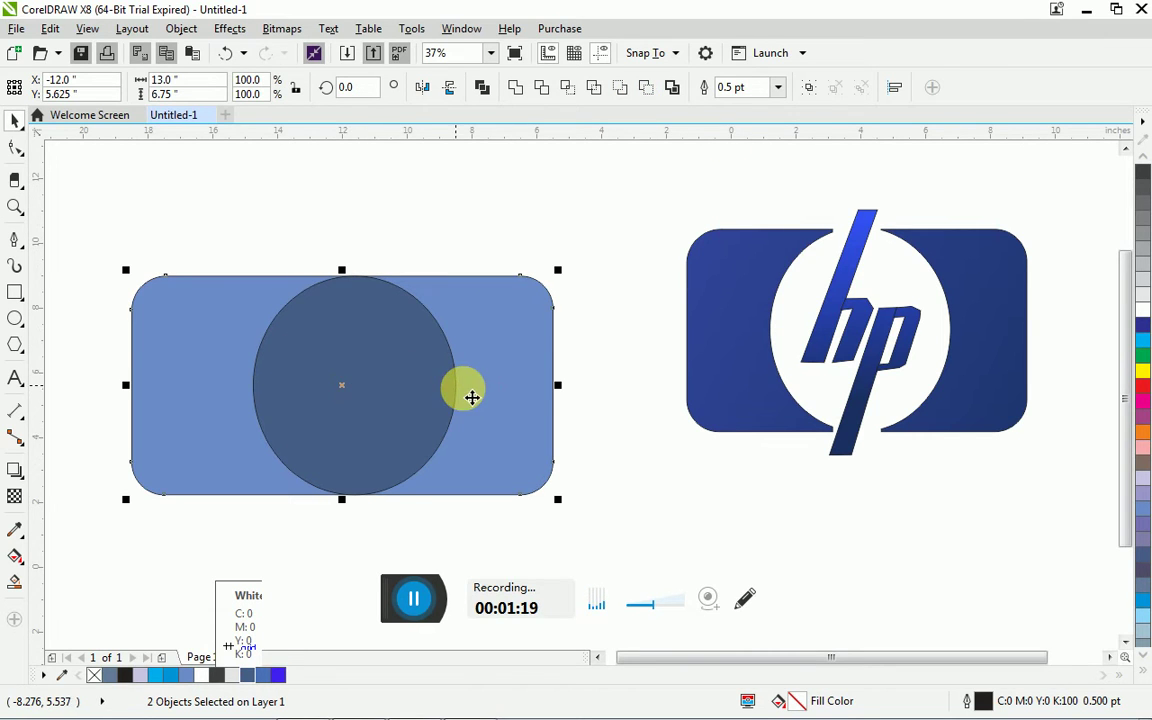
click(472, 397)
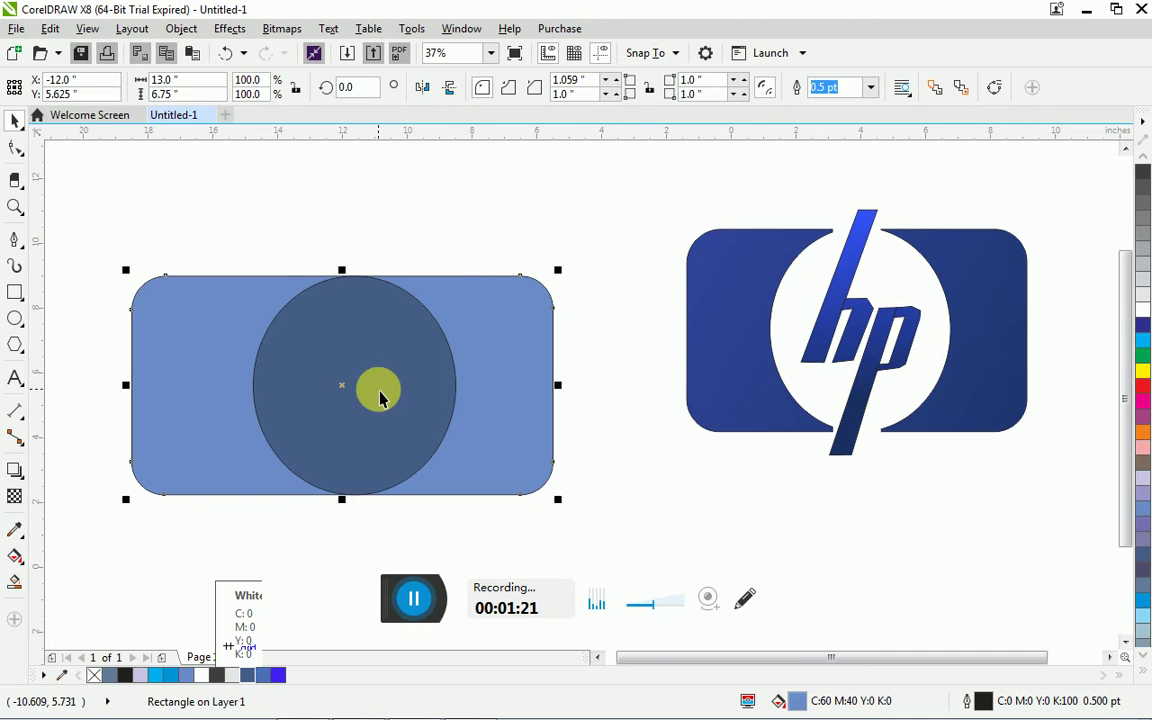
click(379, 394)
shift+click(510, 401)
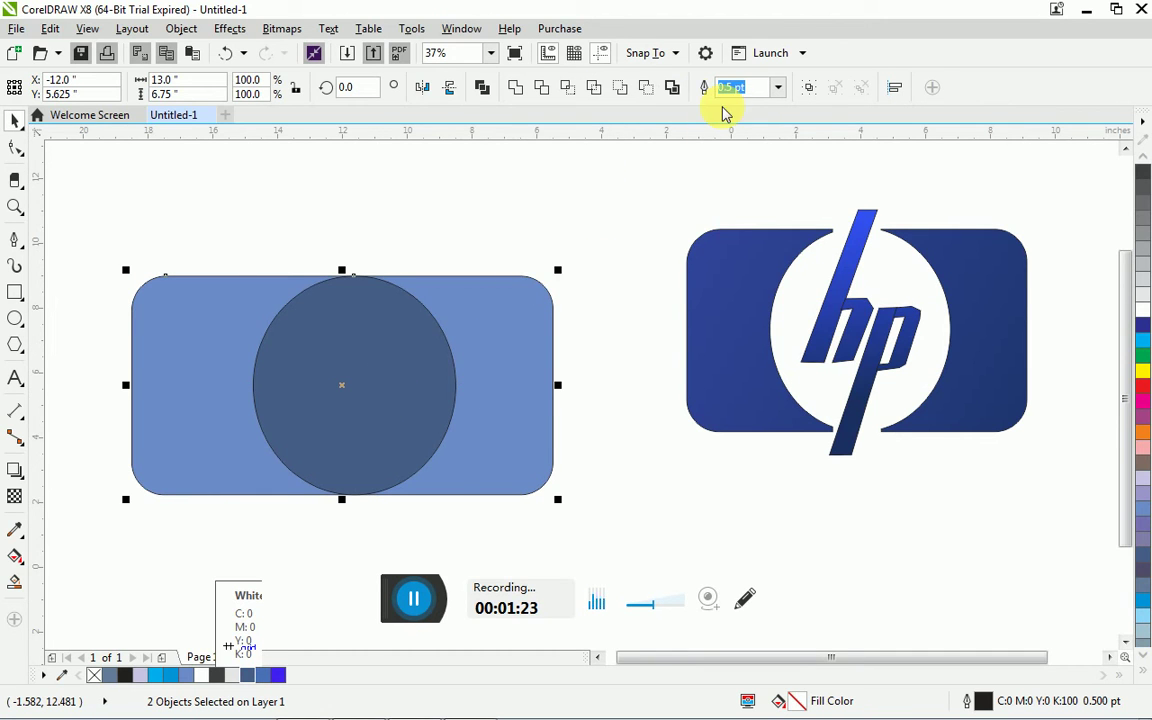
click(648, 88)
- Move the cut-out blue shape about 0.75 inch to the left and 0.75 inch up
click(575, 505)
mouse_move(522, 452)
mouse_down()
mouse_move(563, 452)
mouse_move(571, 327)
mouse_move(496, 437)
mouse_move(533, 437)
mouse_up()
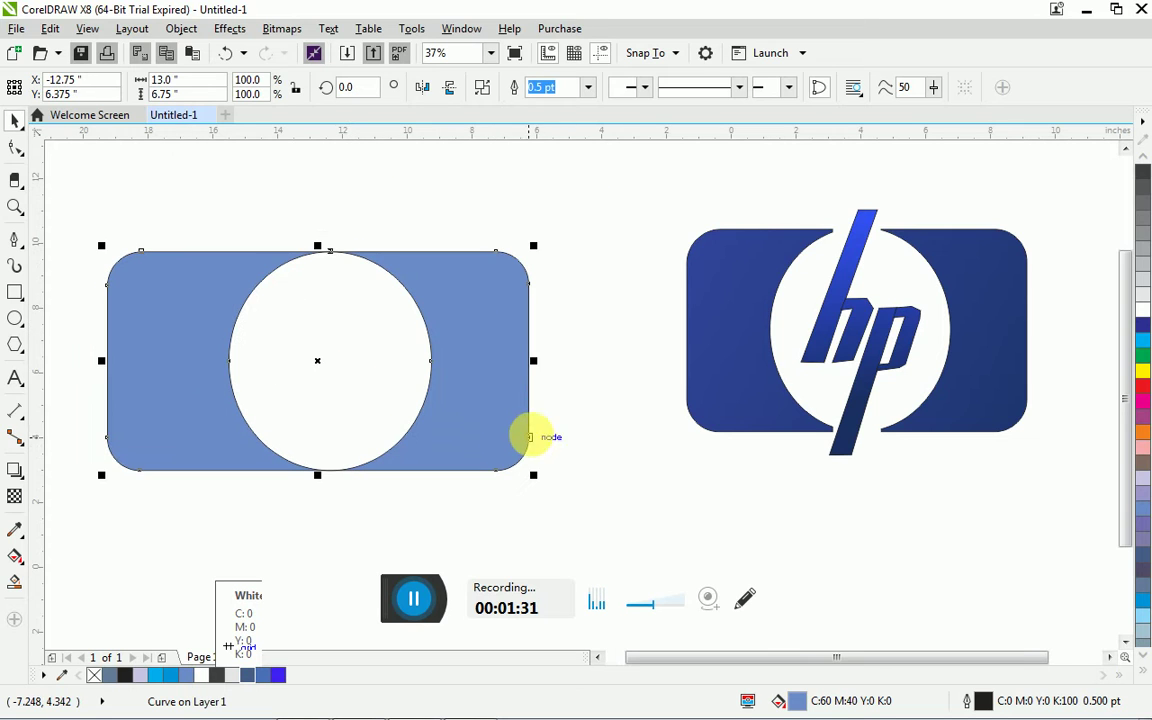
click(579, 430)
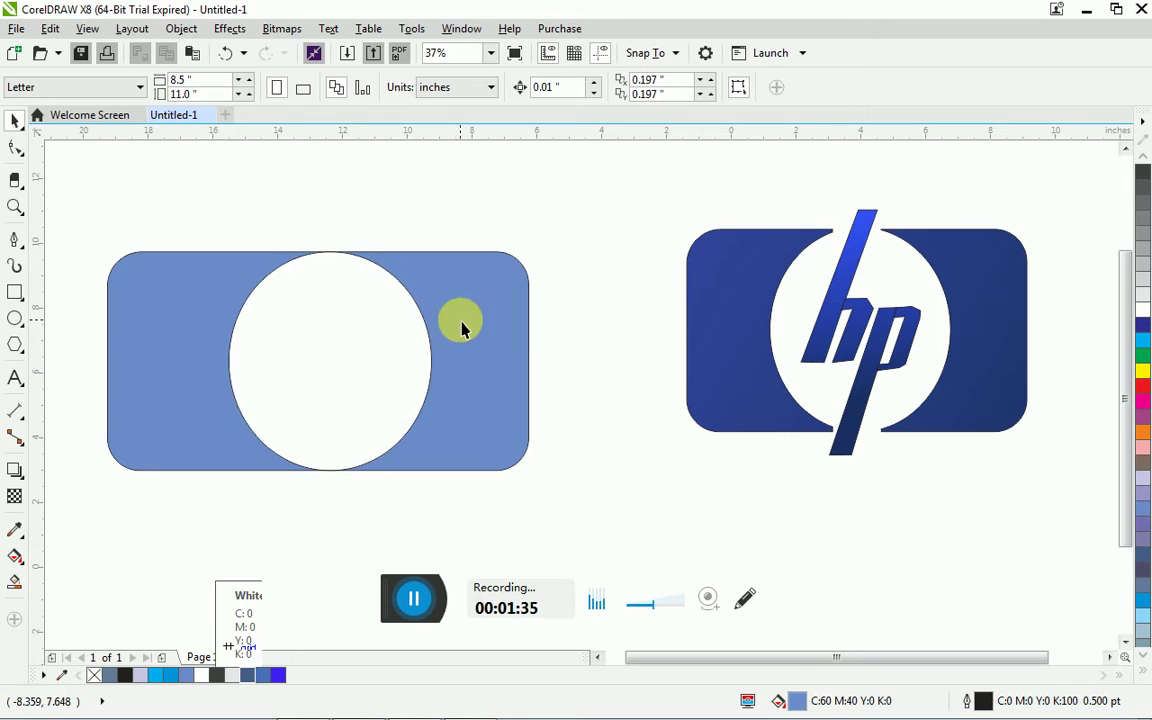
- Draw a rectangle about 2 by 2 inches over the upper edge of the blue shape, above the circular opening
click(18, 291)
drag(294, 212, 360, 281)
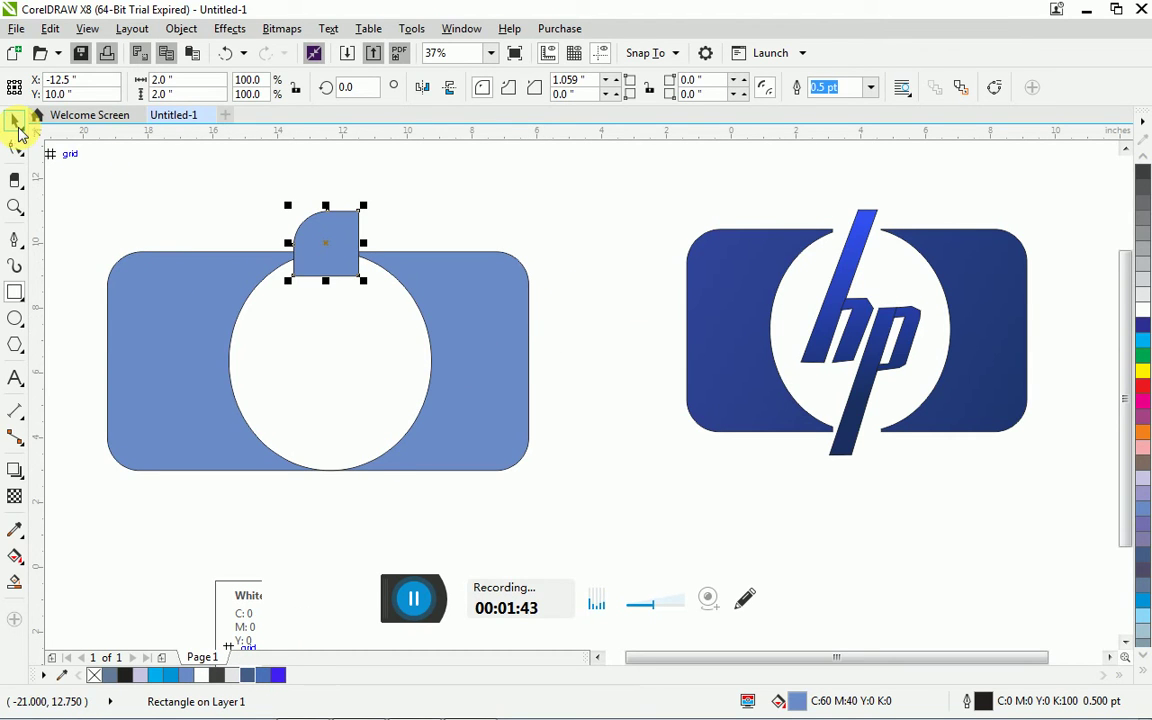
click(17, 124)
- Try cutting the small square out of the blue shape's upper edge with Back Minus Front, and undo the cut
shift+click(477, 323)
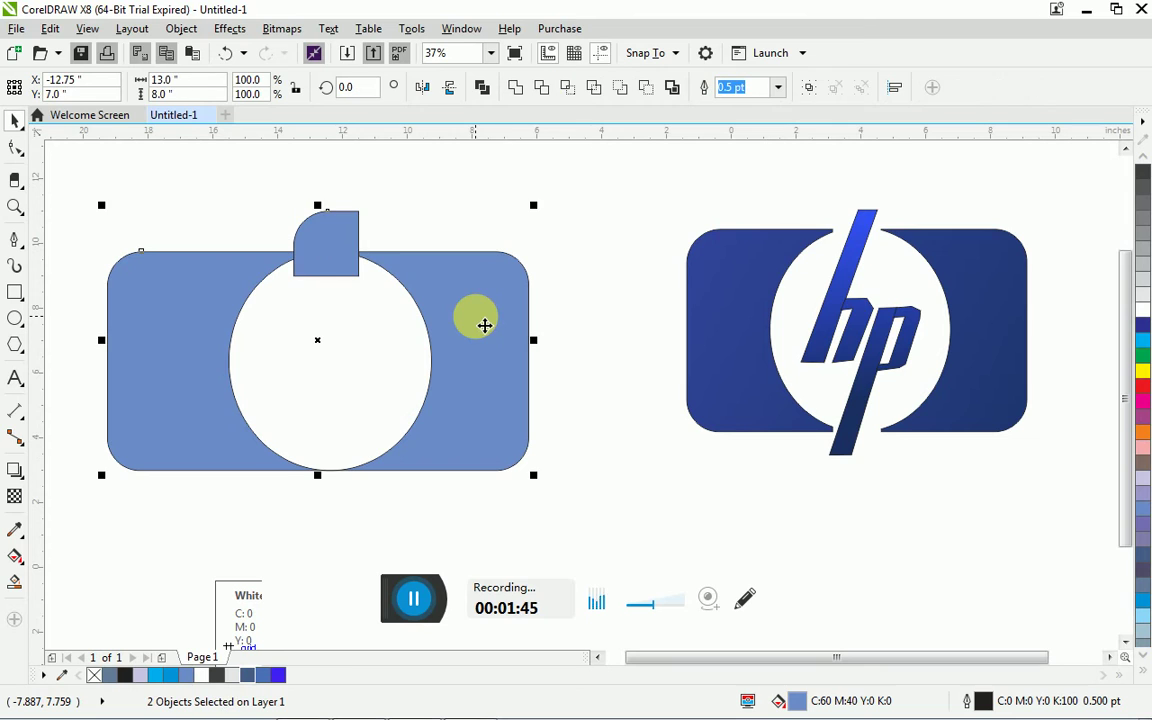
shift+click(325, 253)
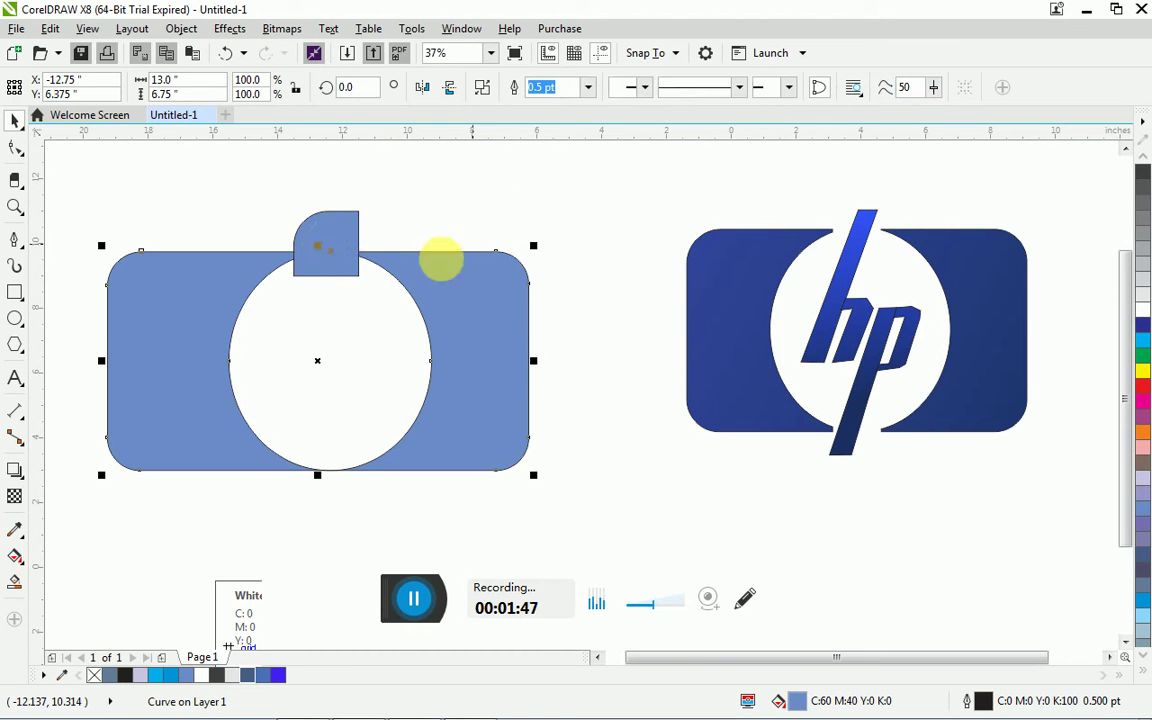
click(325, 241)
shift+click(477, 316)
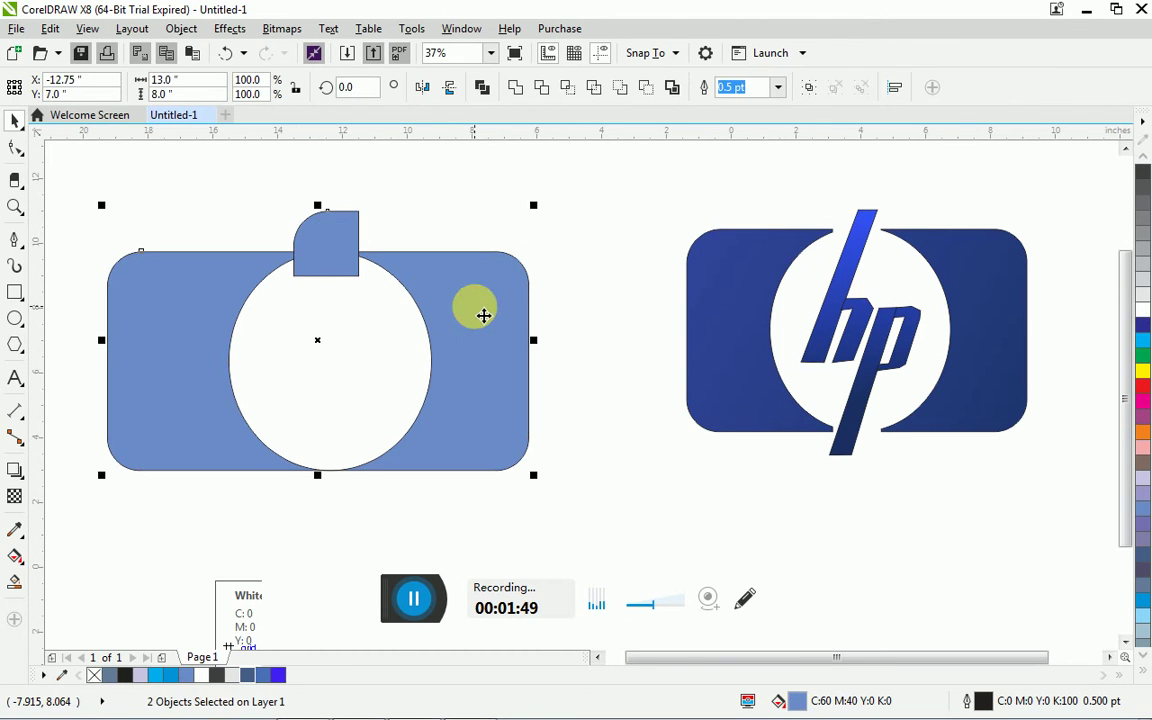
click(645, 90)
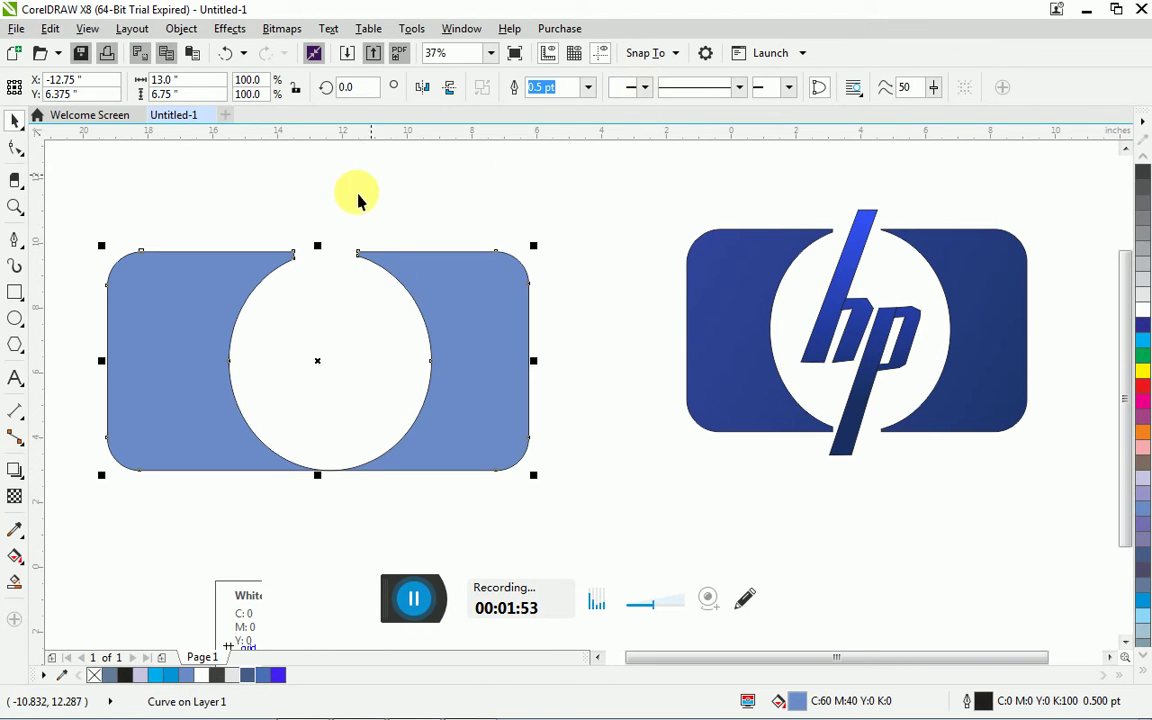
key(ctrl+z)
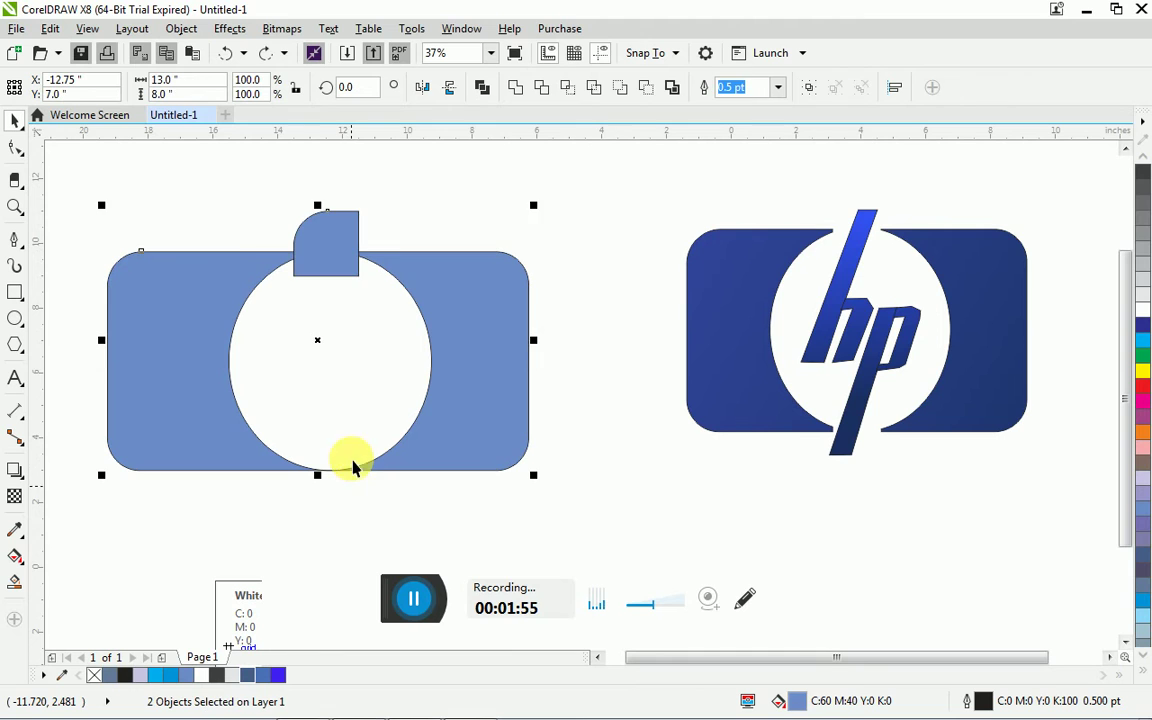
- Place a copy of the small square straight below it, over the lower edge of the blue shape
click(350, 252)
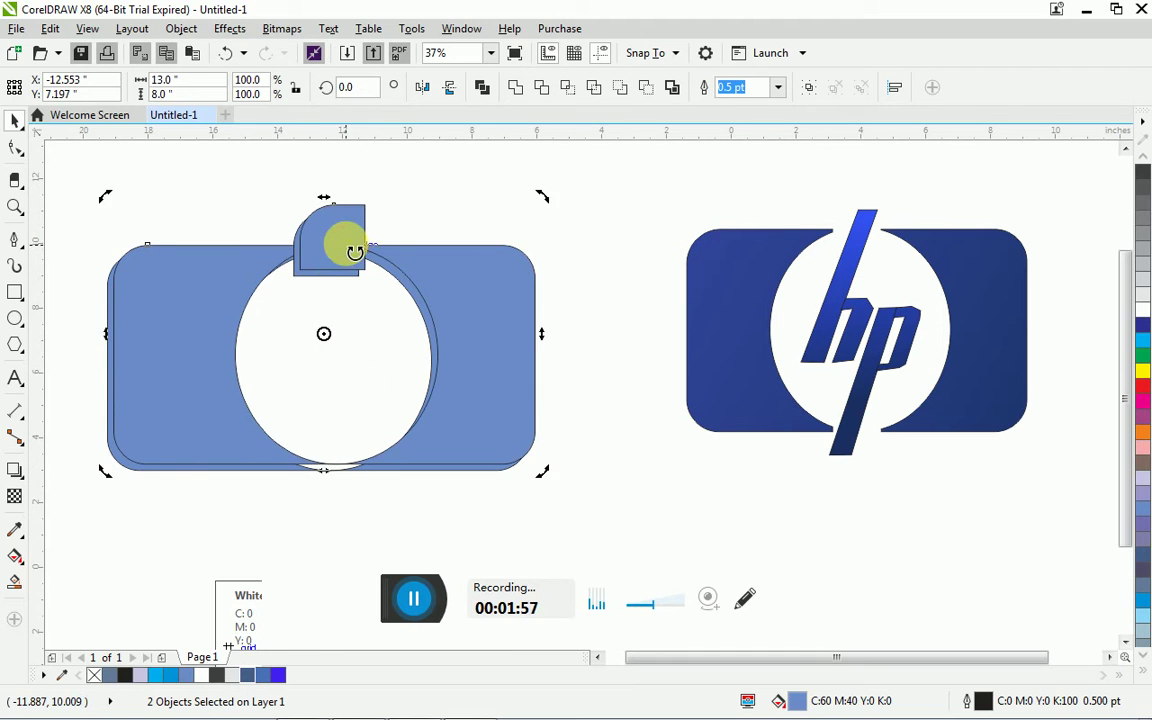
click(331, 247)
drag(331, 247, 332, 471)
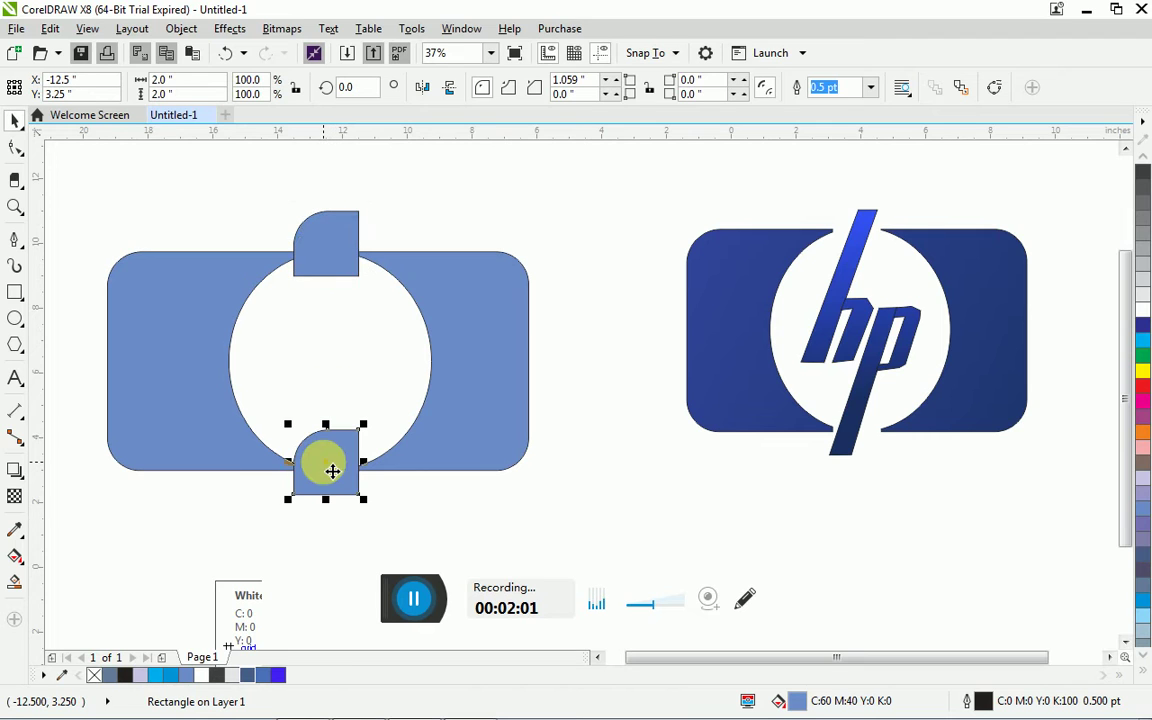
shift+click(353, 243)
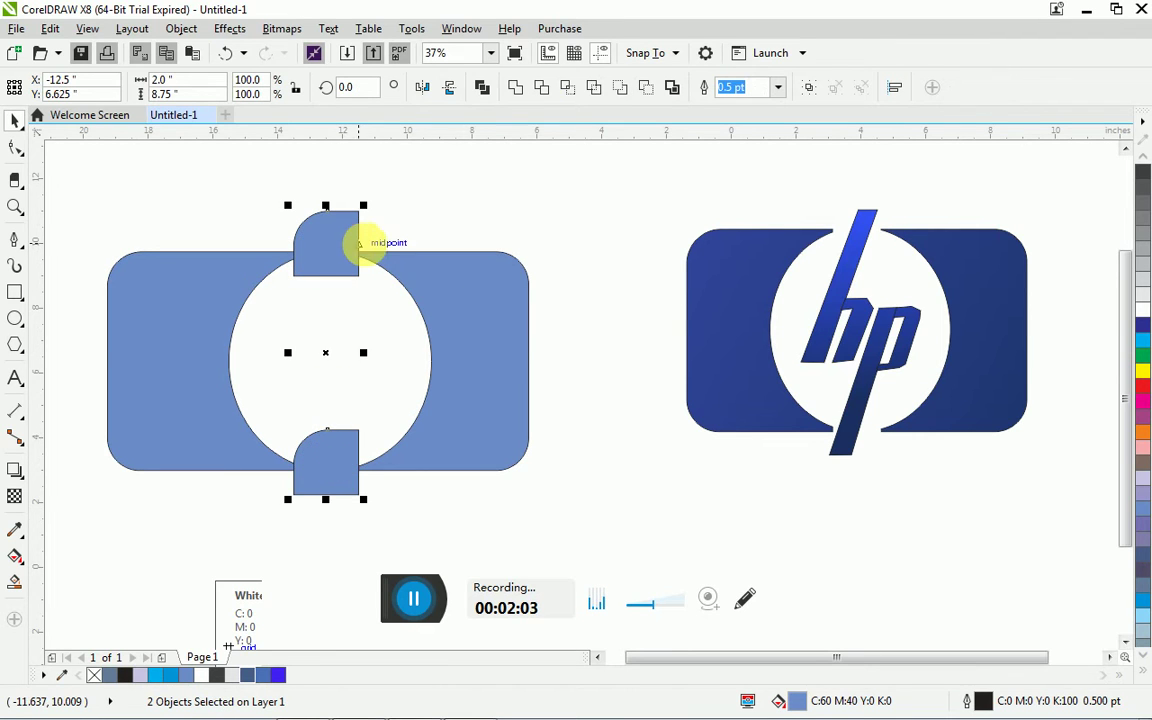
shift+click(514, 360)
click(594, 283)
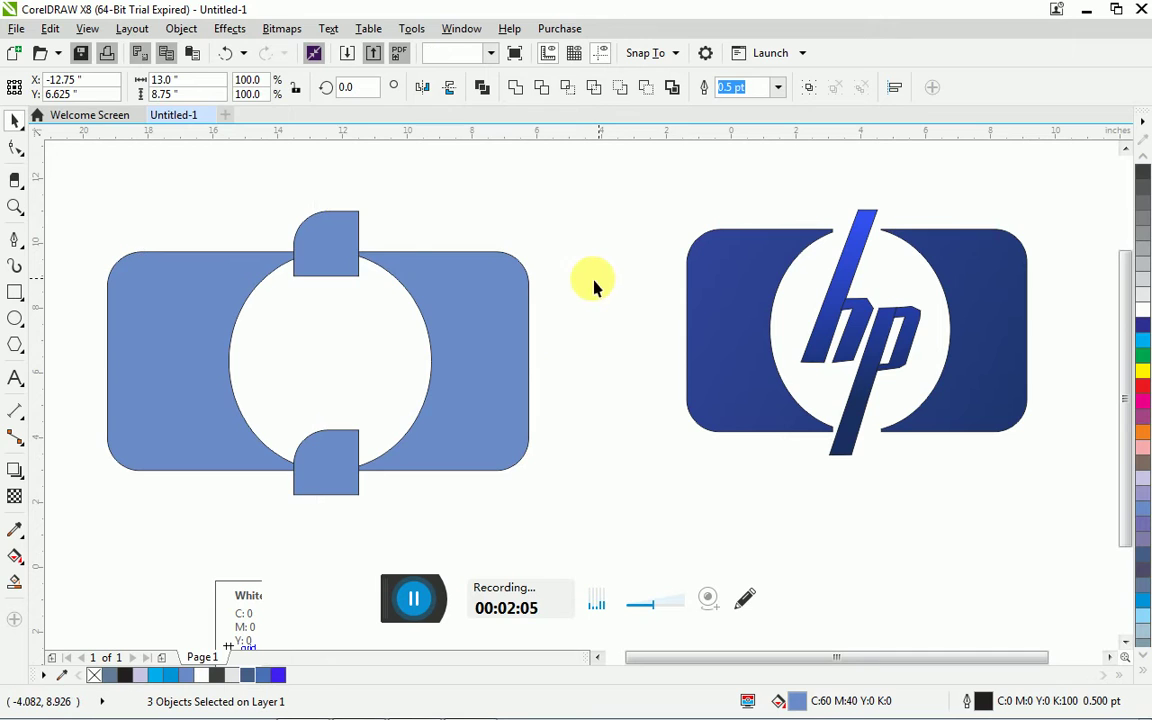
- Cut the upper and lower small squares out of the blue shape with Back Minus Front, one at a time
click(345, 232)
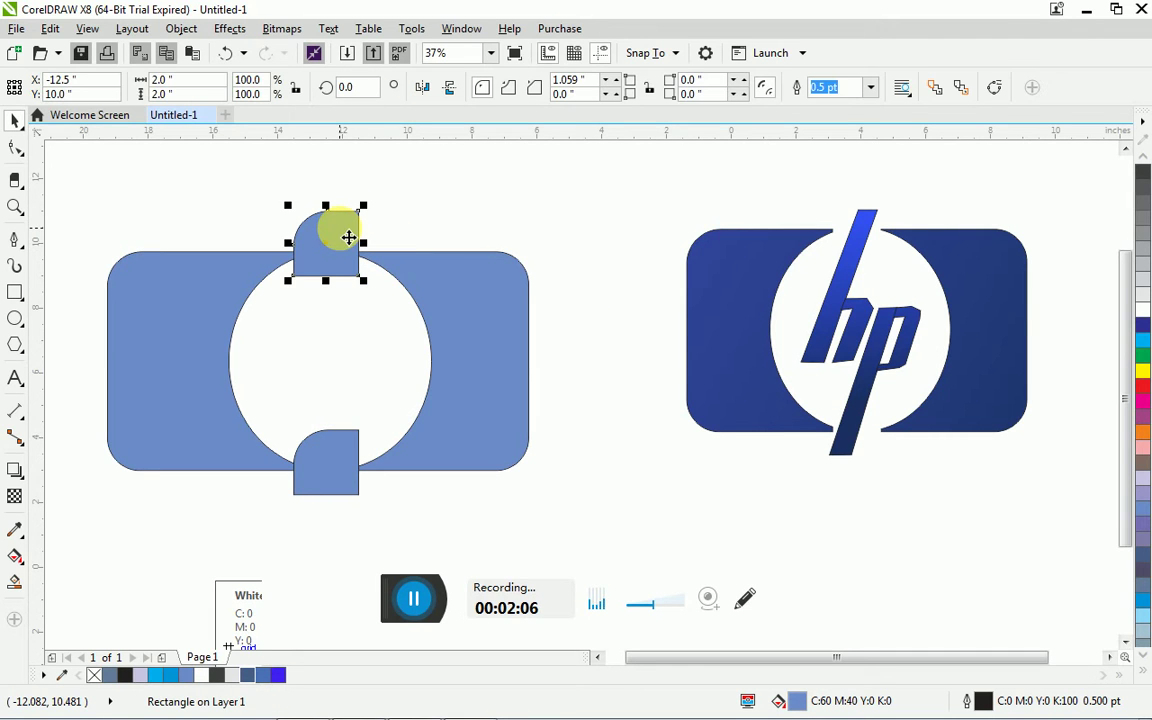
shift+click(478, 322)
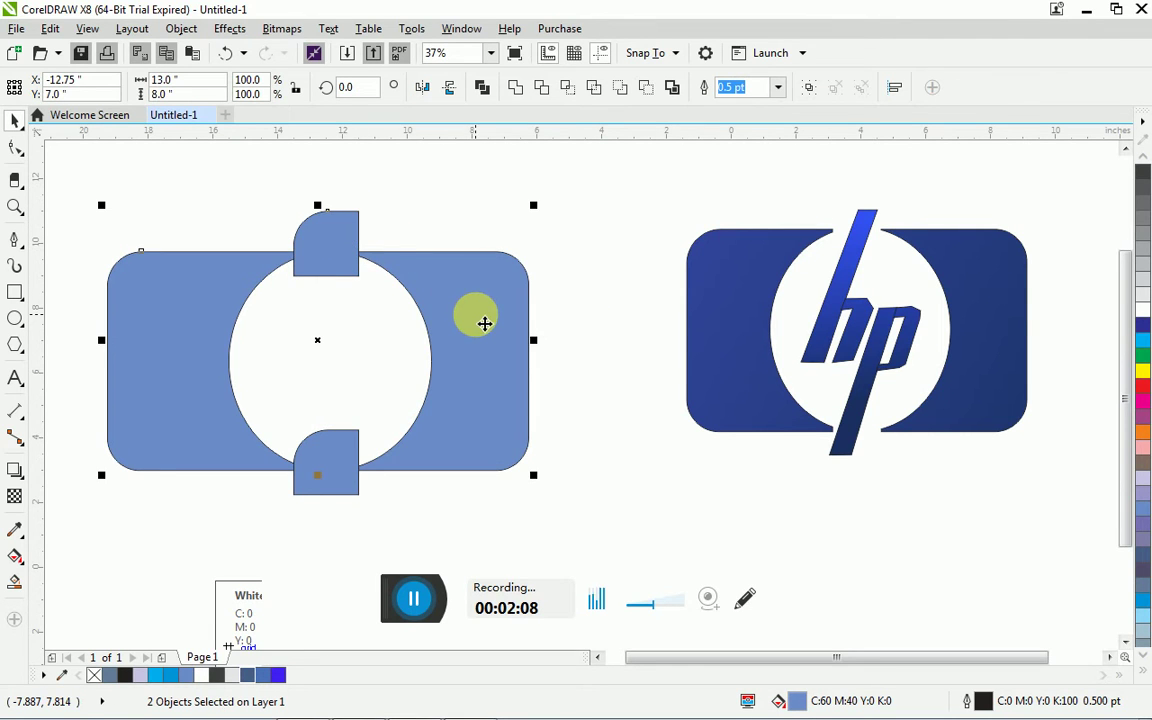
click(647, 97)
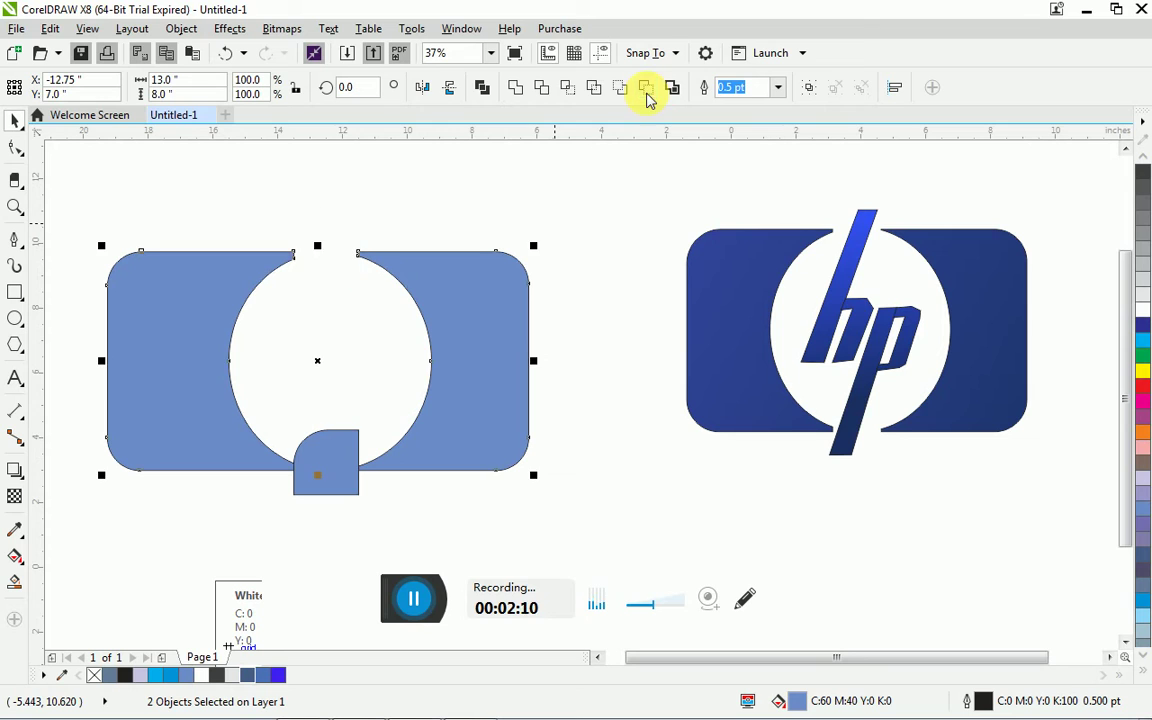
click(332, 450)
shift+click(411, 457)
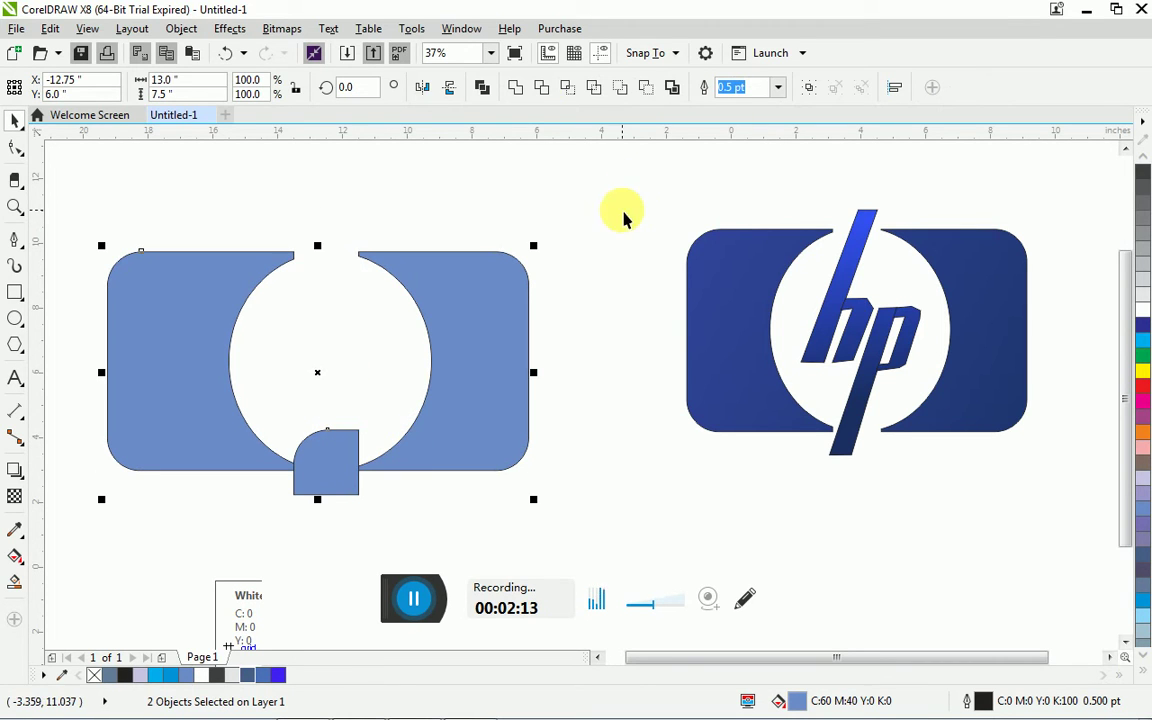
click(647, 97)
click(617, 368)
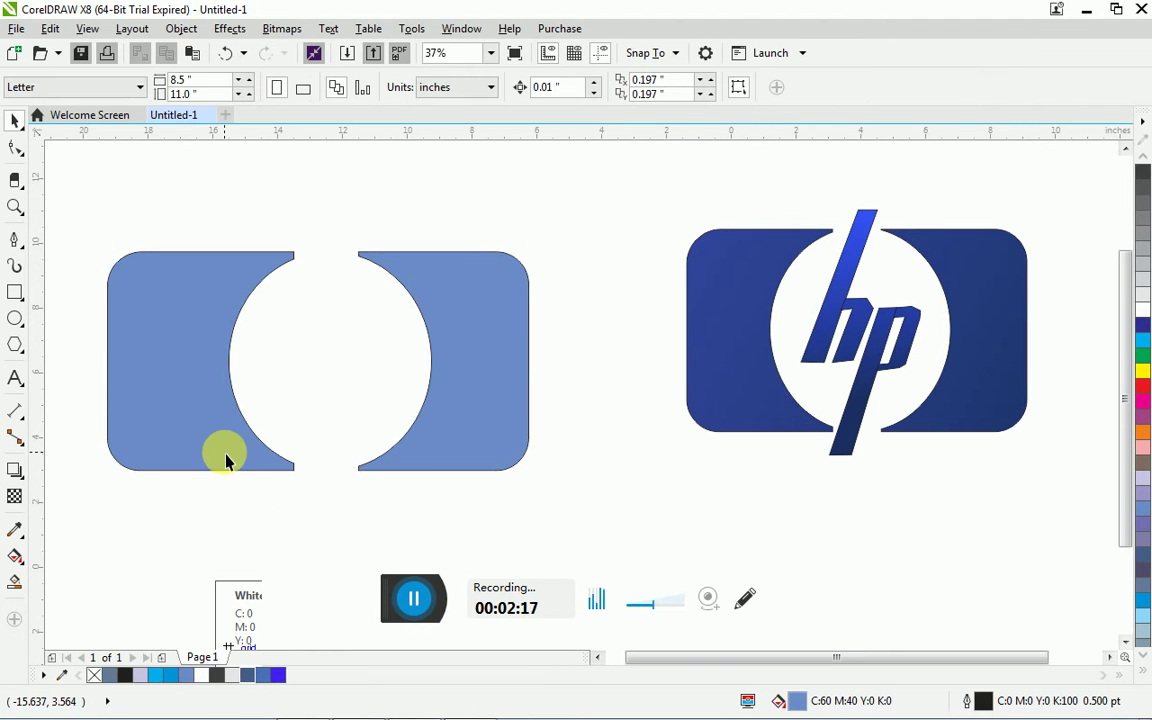
- Draw a narrow vertical rectangle about 1.25 by 6.75 inches between the blue shape and the reference HP logo
click(18, 292)
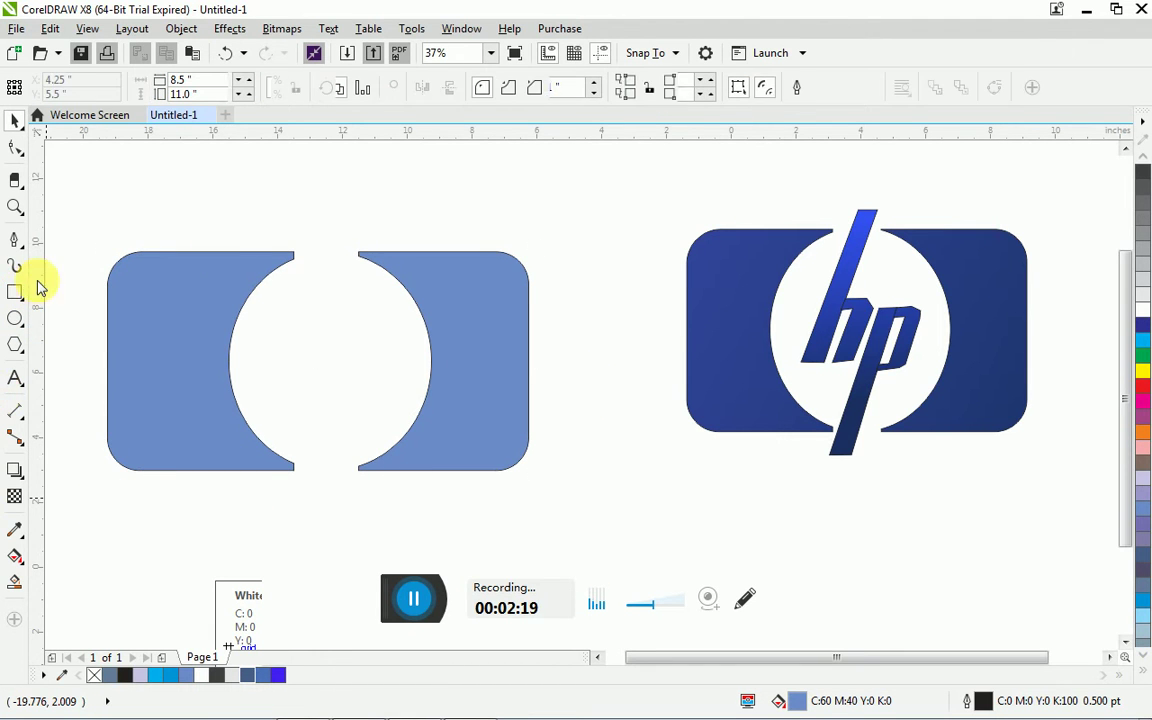
drag(561, 187, 601, 409)
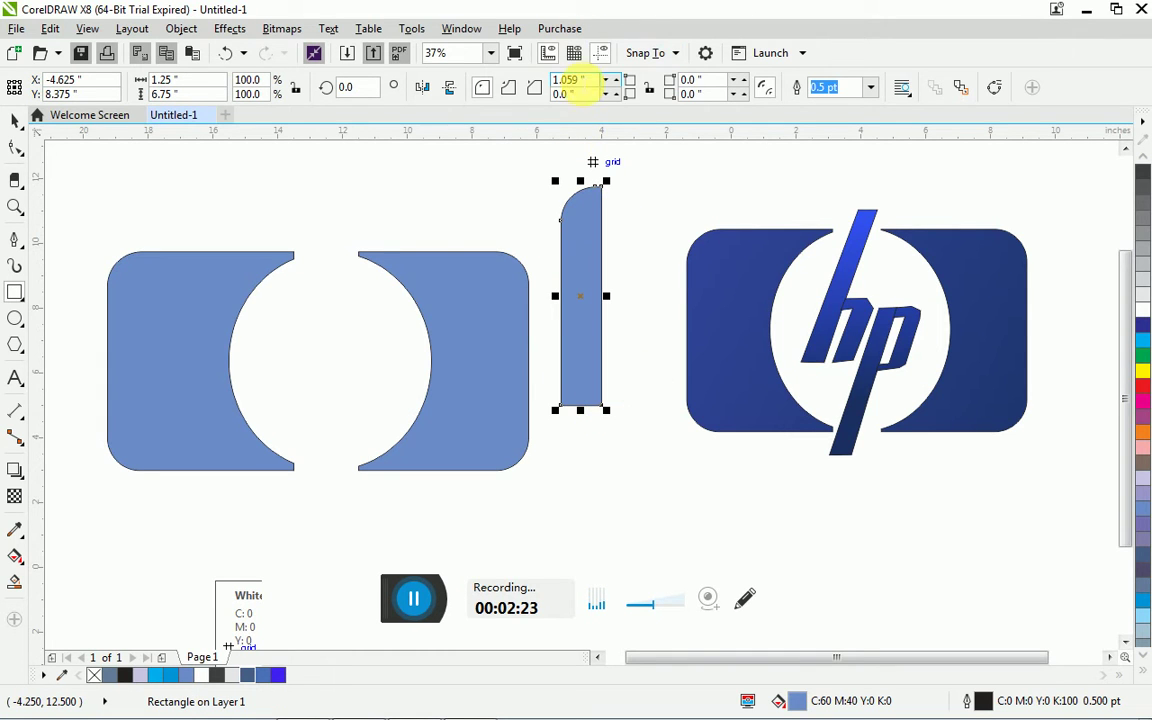
- Square off the rounded upper corner of the narrow vertical rectangle by setting its corner radius to 0
click(707, 273)
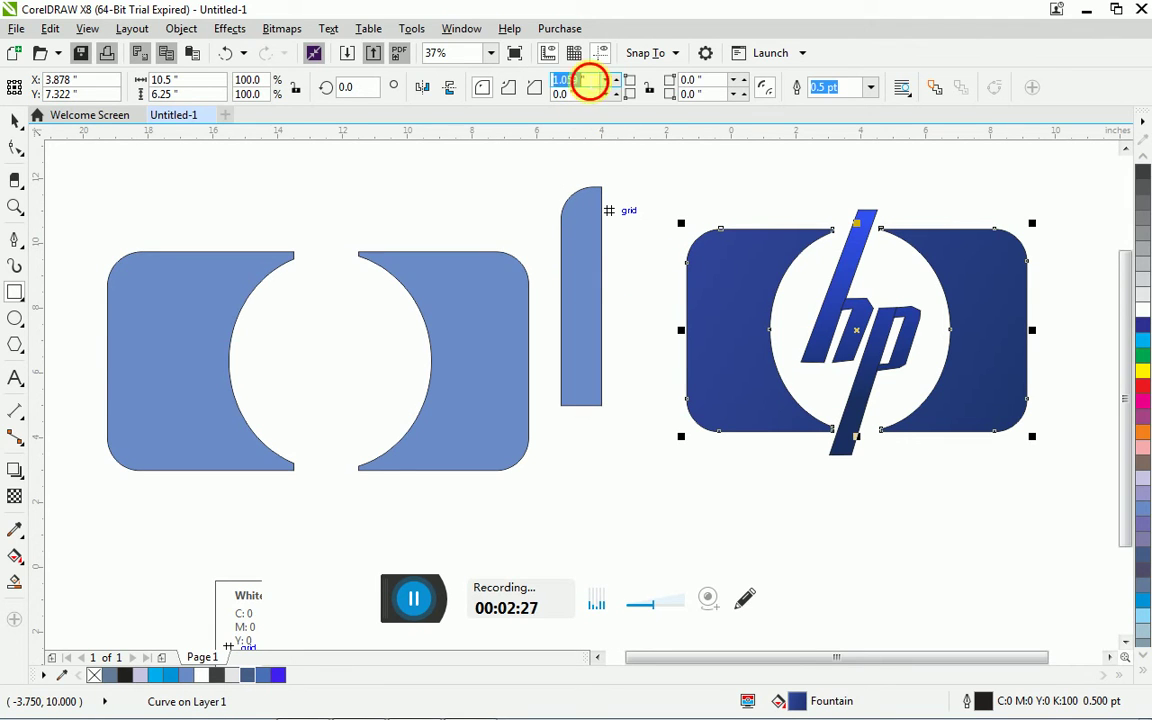
click(632, 308)
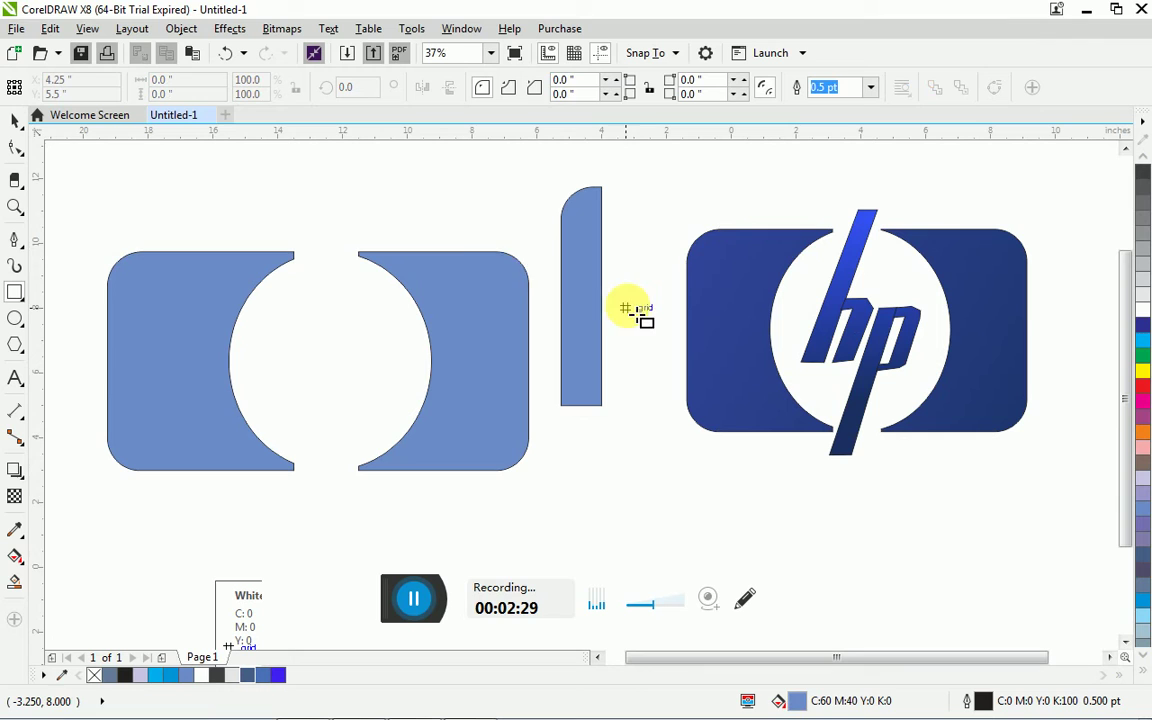
click(598, 212)
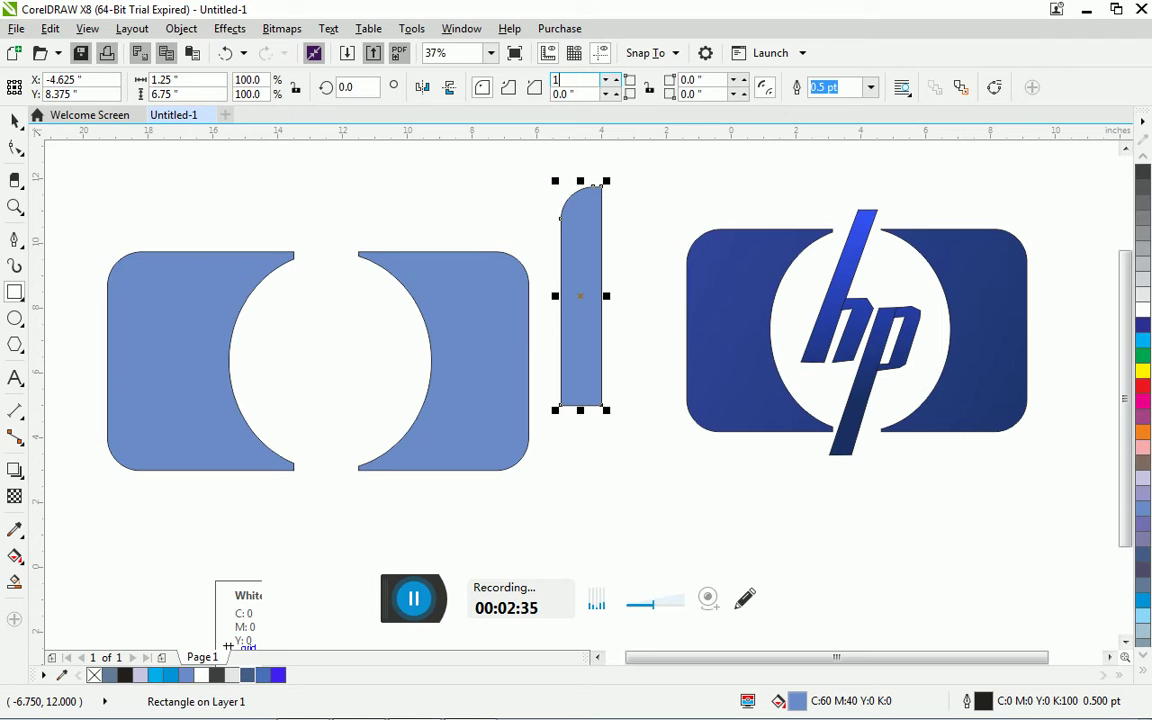
text(0)
key(Return)
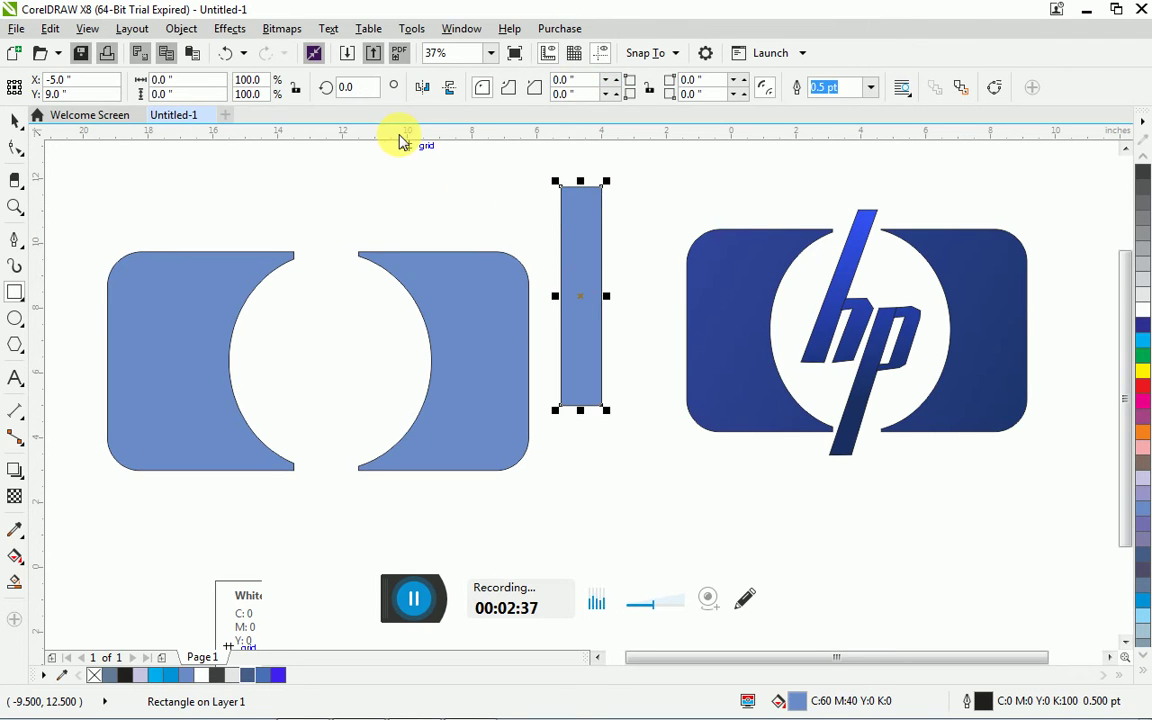
- Move the narrow rectangle beside the h stem of the reference logo and scale it to 60%, 0.75 by 4.05 inches
click(16, 121)
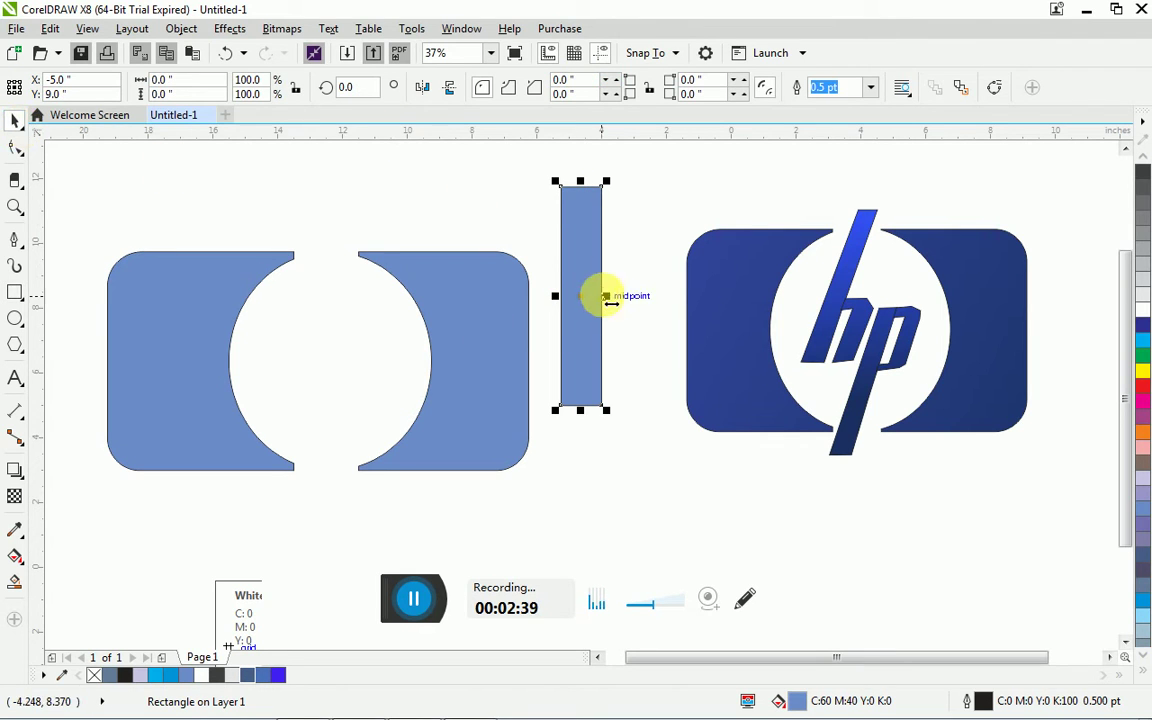
drag(599, 296, 815, 300)
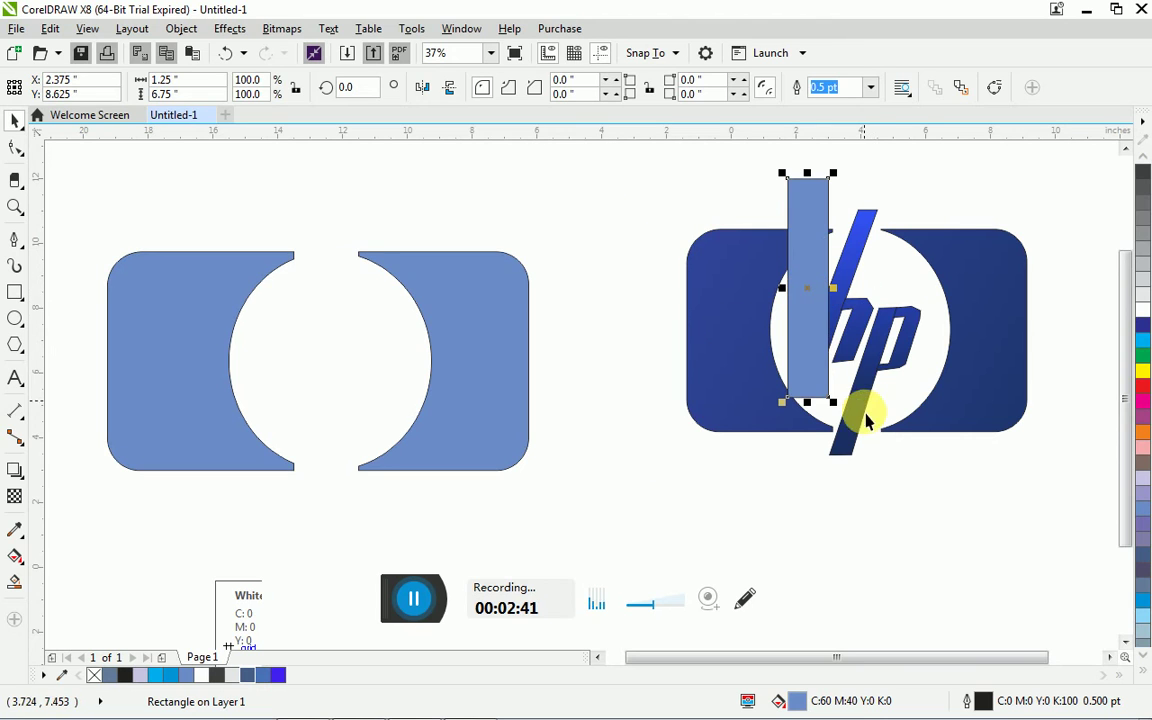
drag(847, 411, 825, 400)
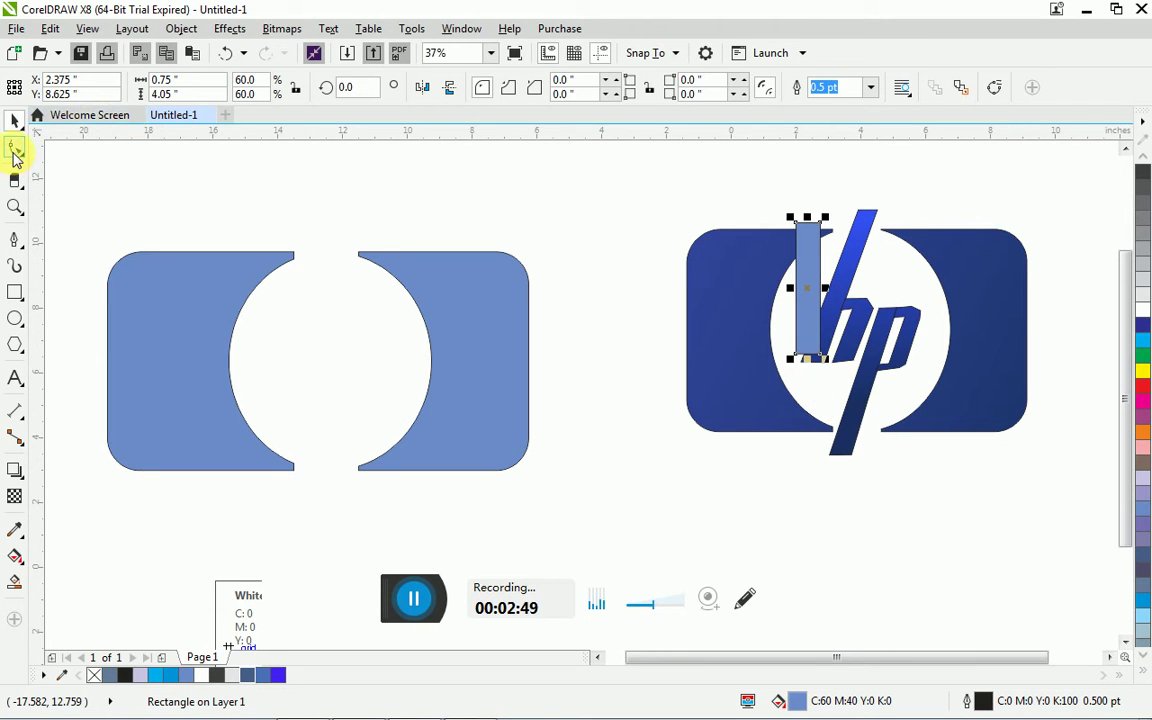
- Try to reshape the narrow rectangle's lower corners with the Shape tool, and undo the corner rounding
click(15, 149)
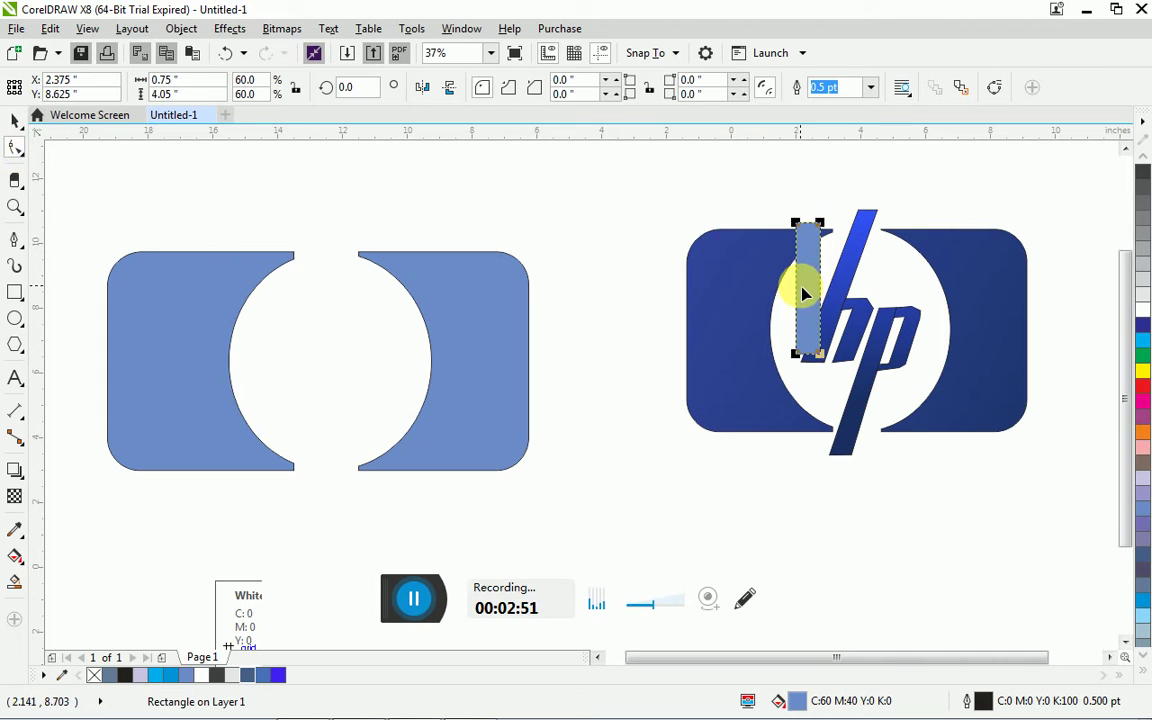
drag(812, 297, 781, 402)
scroll(845, 346, up, 2)
click(787, 362)
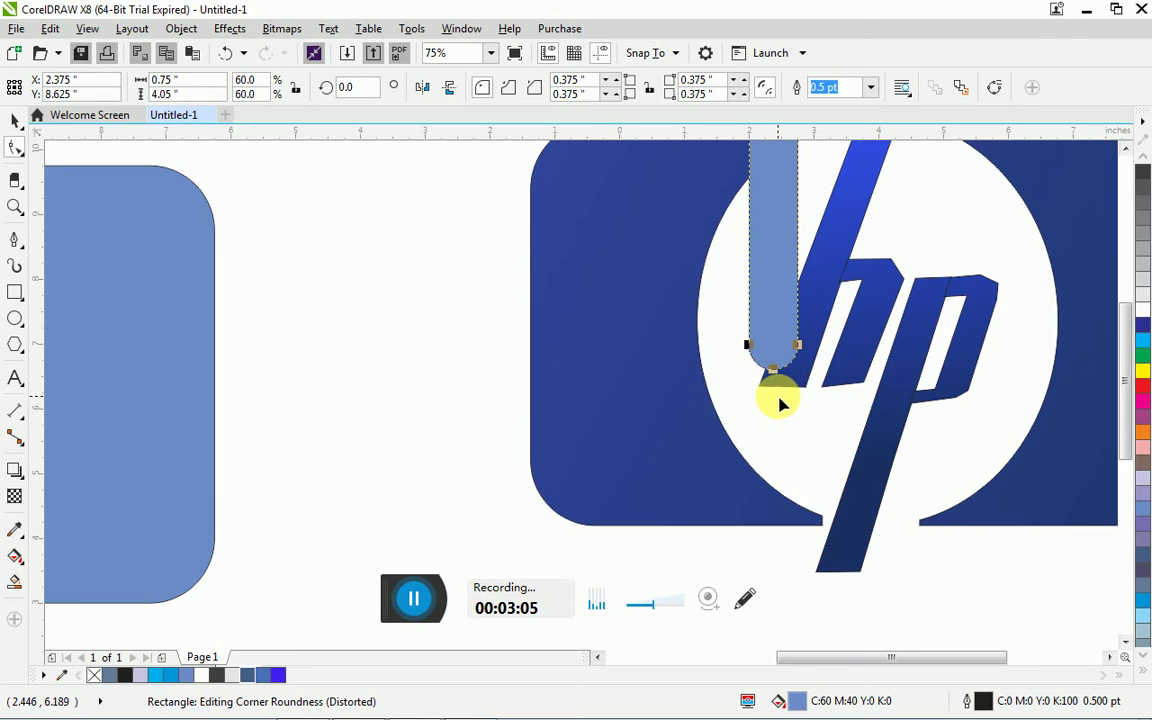
key(ctrl+z)
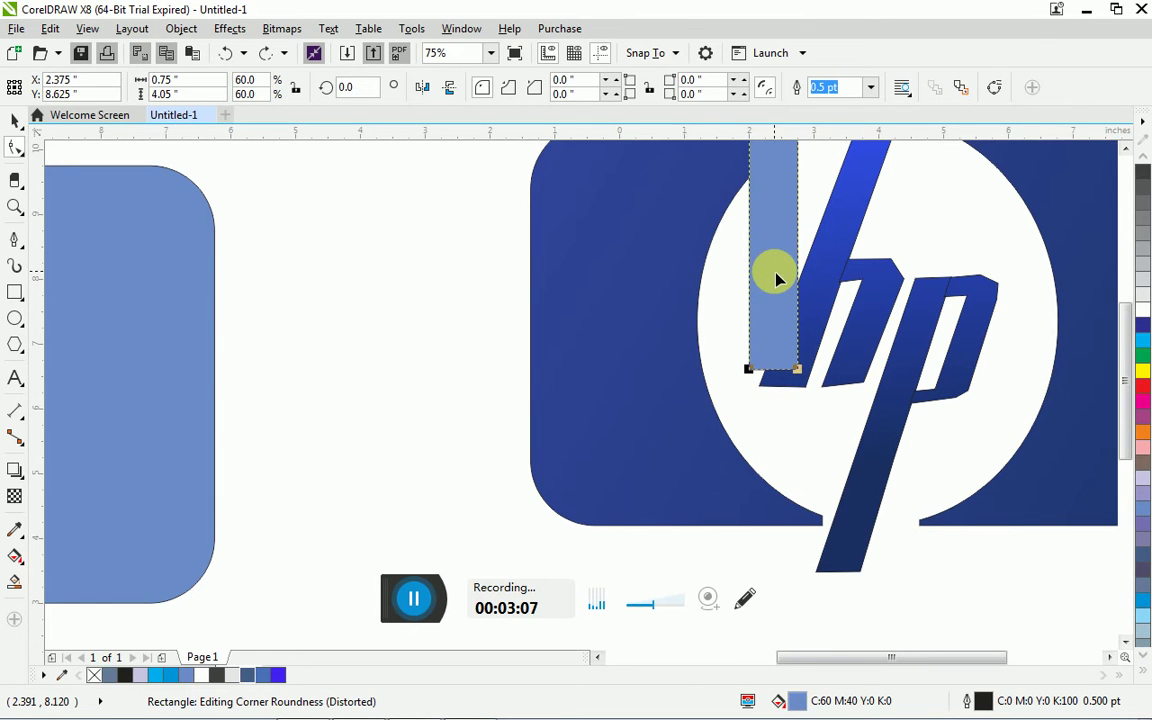
scroll(776, 278, down, 2)
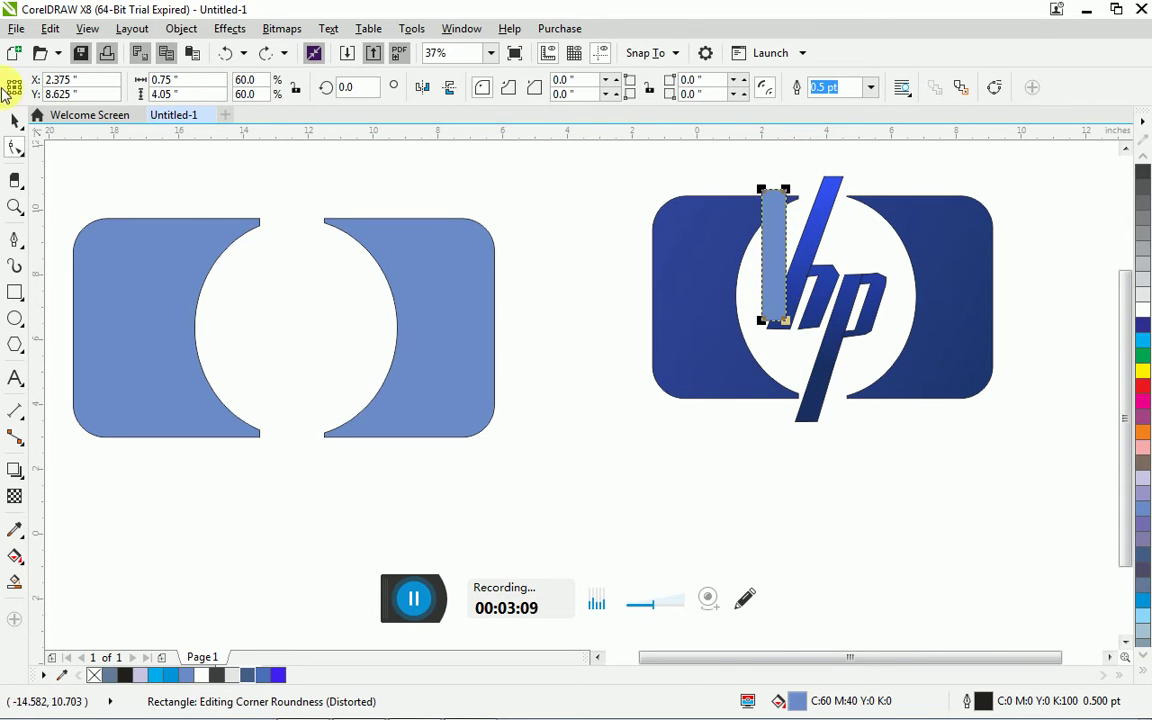
- Rotate the narrow rectangle to about 338.6 degrees and place it over the slanted h stem of the reference logo
click(15, 120)
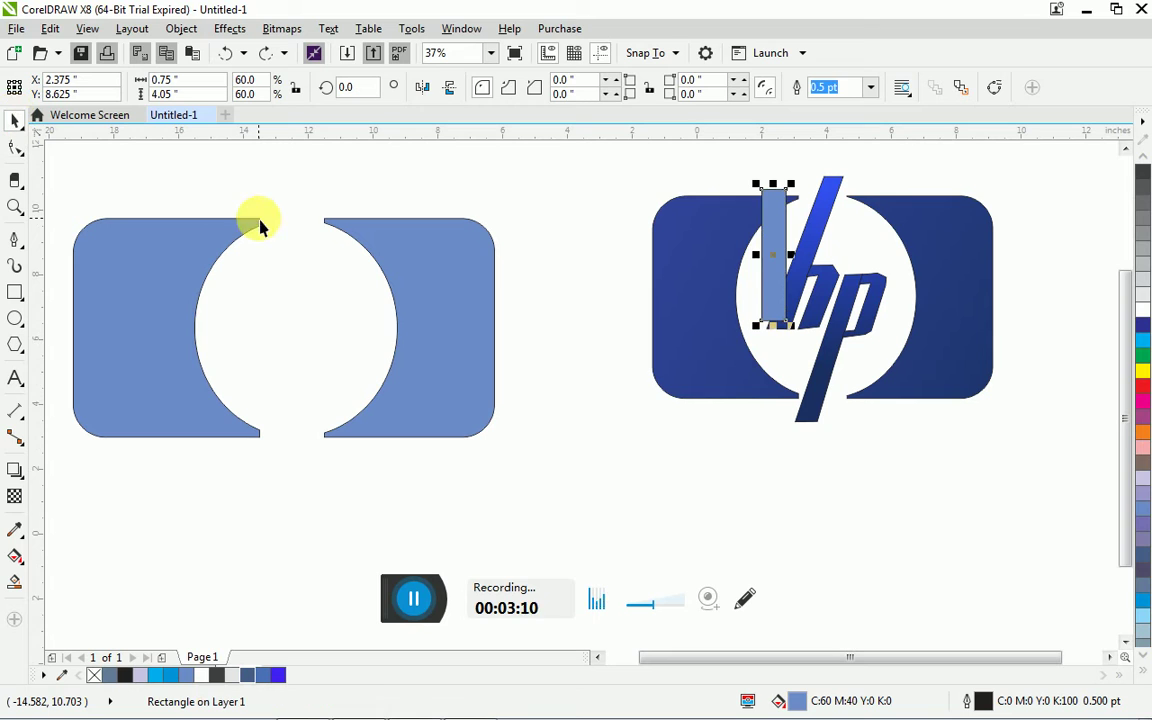
click(778, 256)
drag(806, 186, 821, 205)
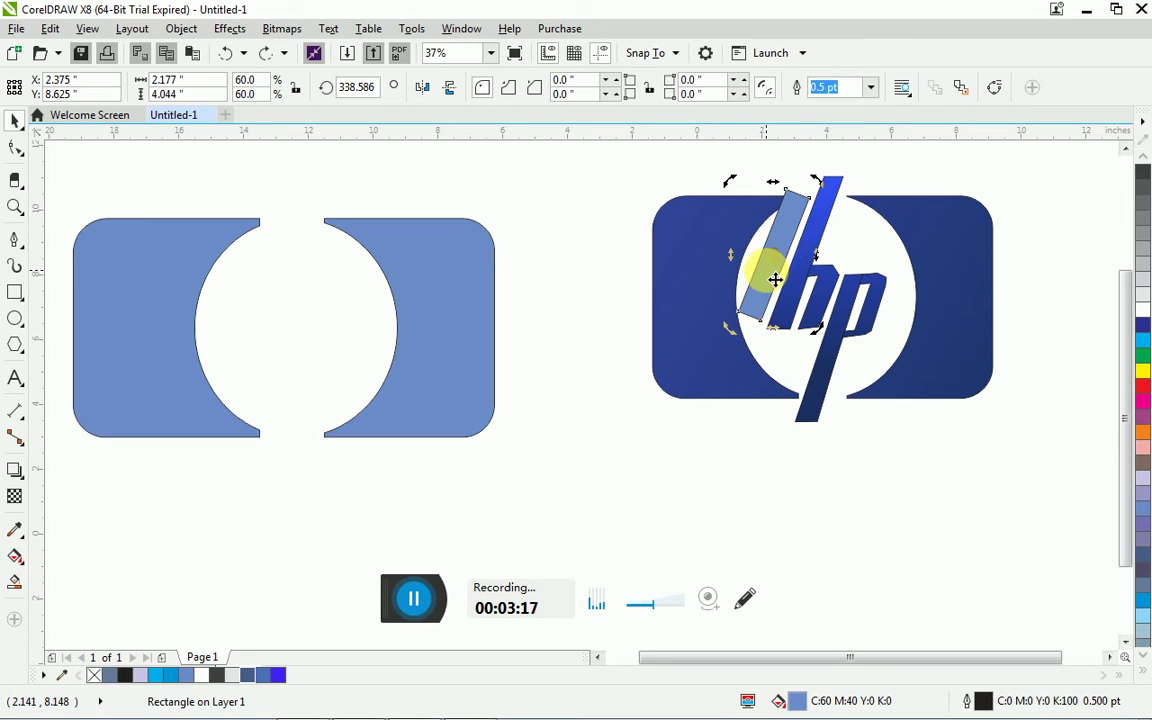
mouse_move(783, 245)
mouse_down()
mouse_move(782, 267)
mouse_move(800, 257)
mouse_up()
drag(795, 305, 776, 321)
key(Escape)
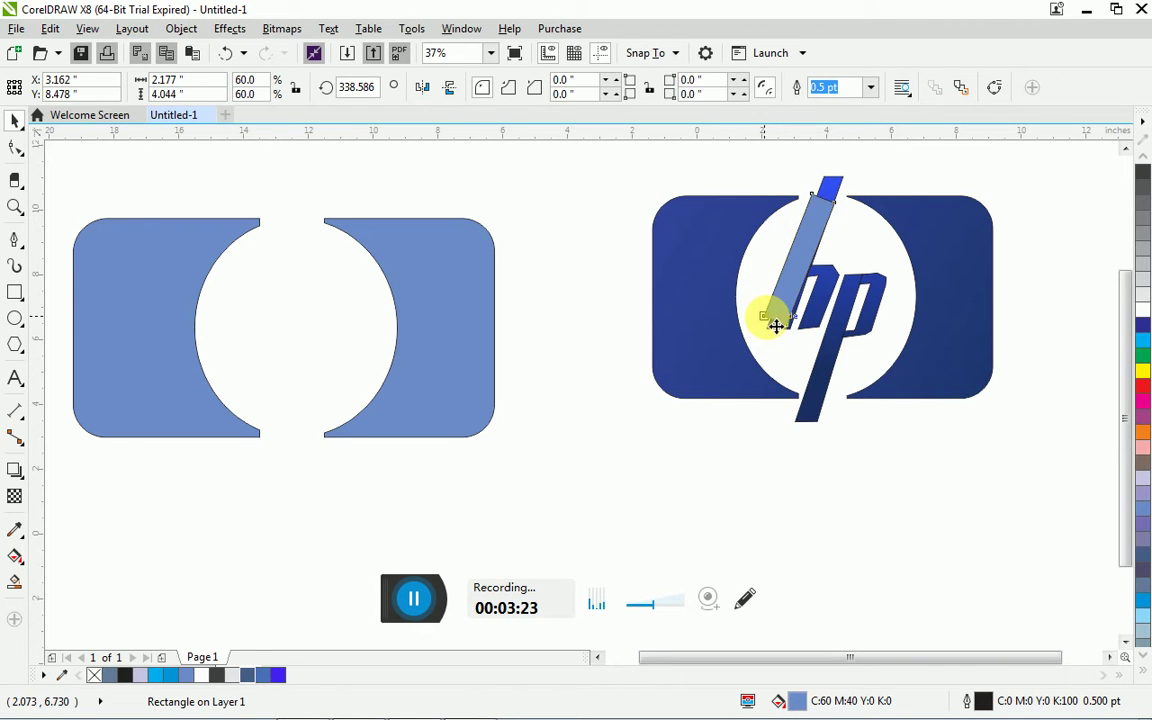
- Try to pull the slanted rectangle's corners onto the reference h stem with the Shape tool
click(15, 148)
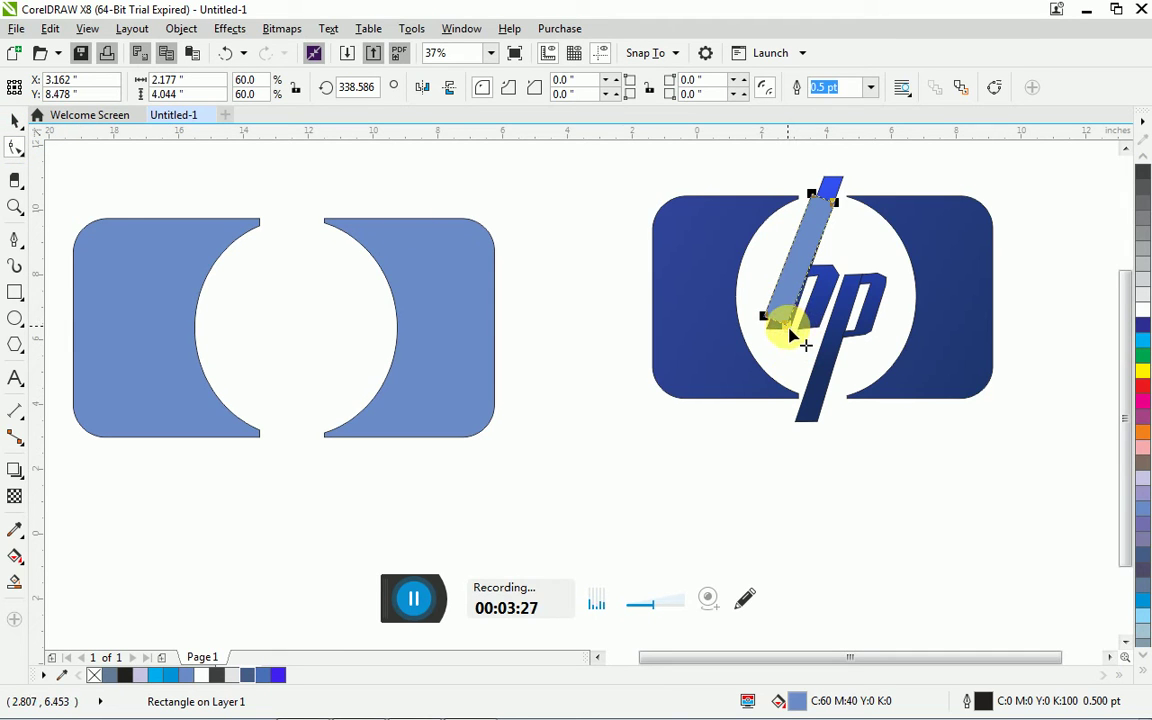
drag(790, 336, 855, 214)
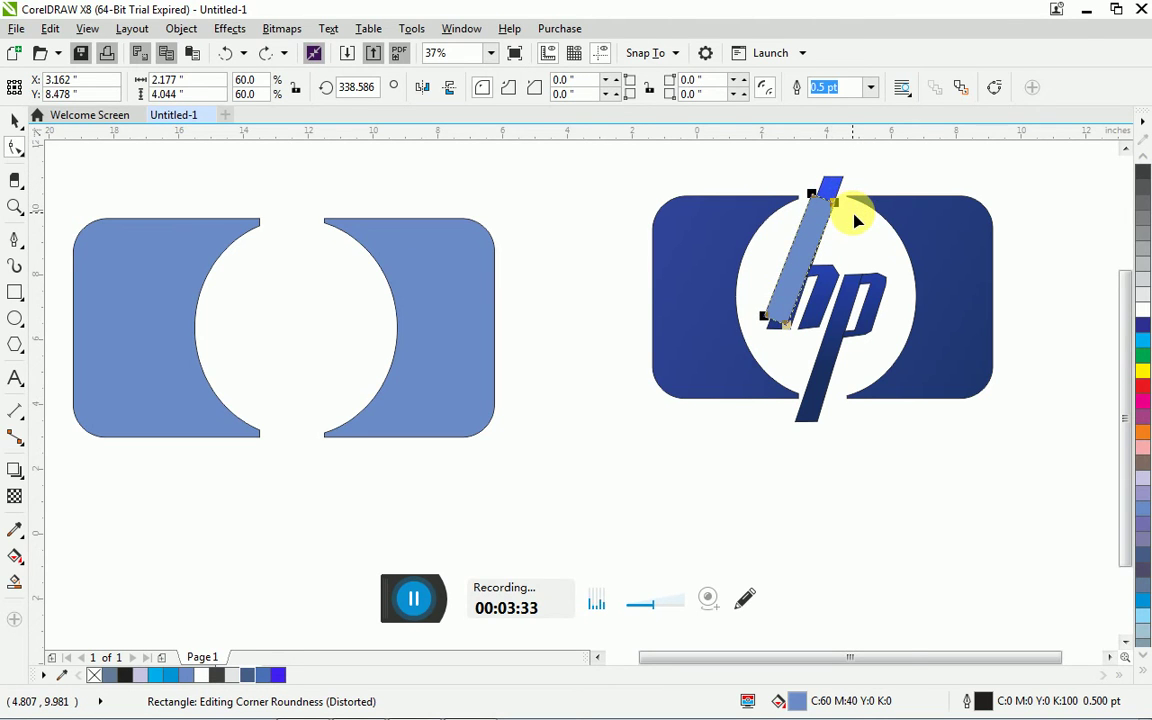
scroll(855, 220, up, 2)
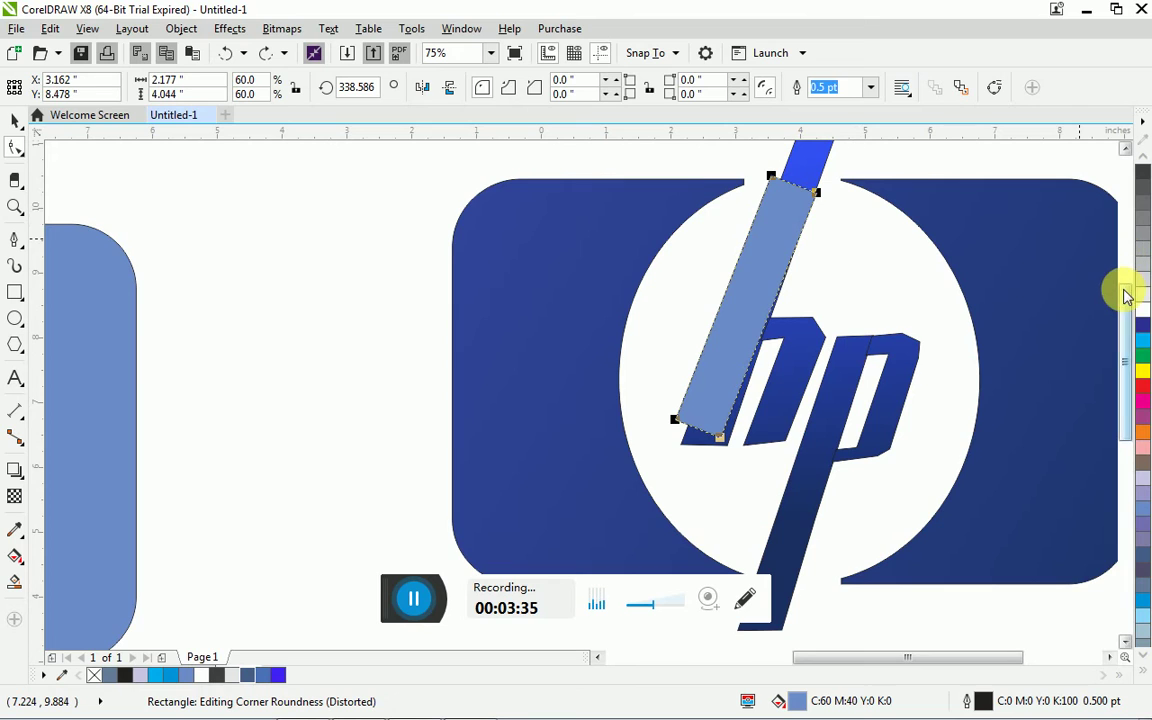
drag(1126, 291, 1126, 260)
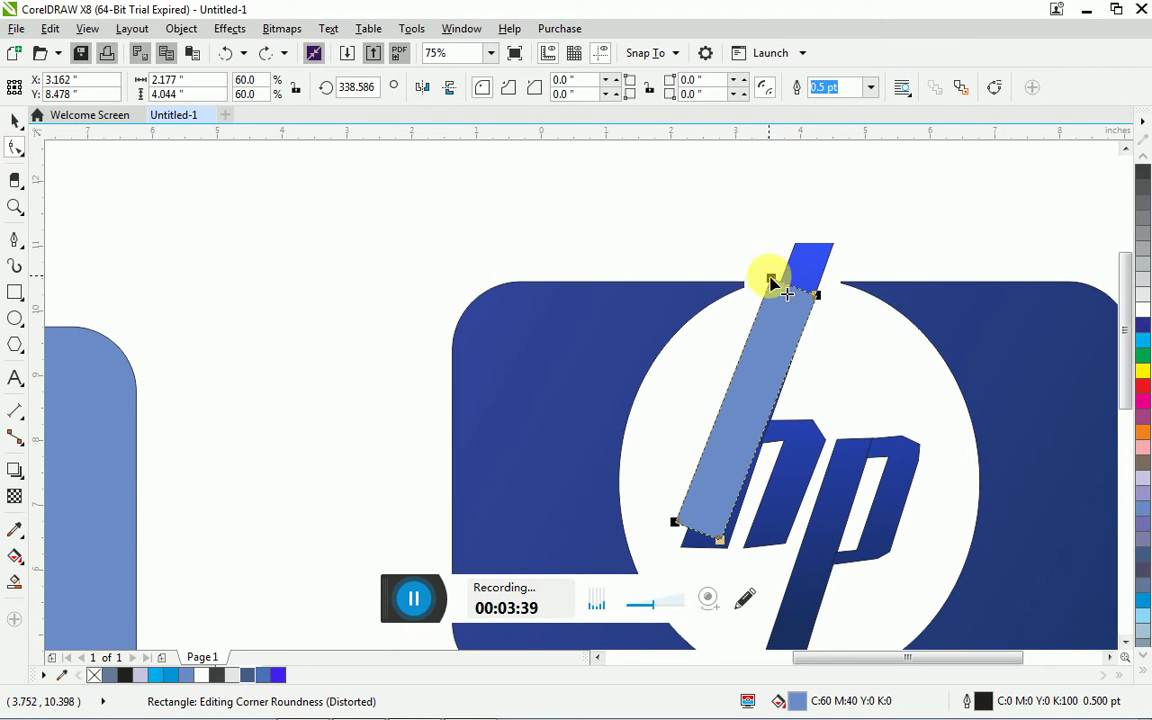
drag(775, 288, 812, 318)
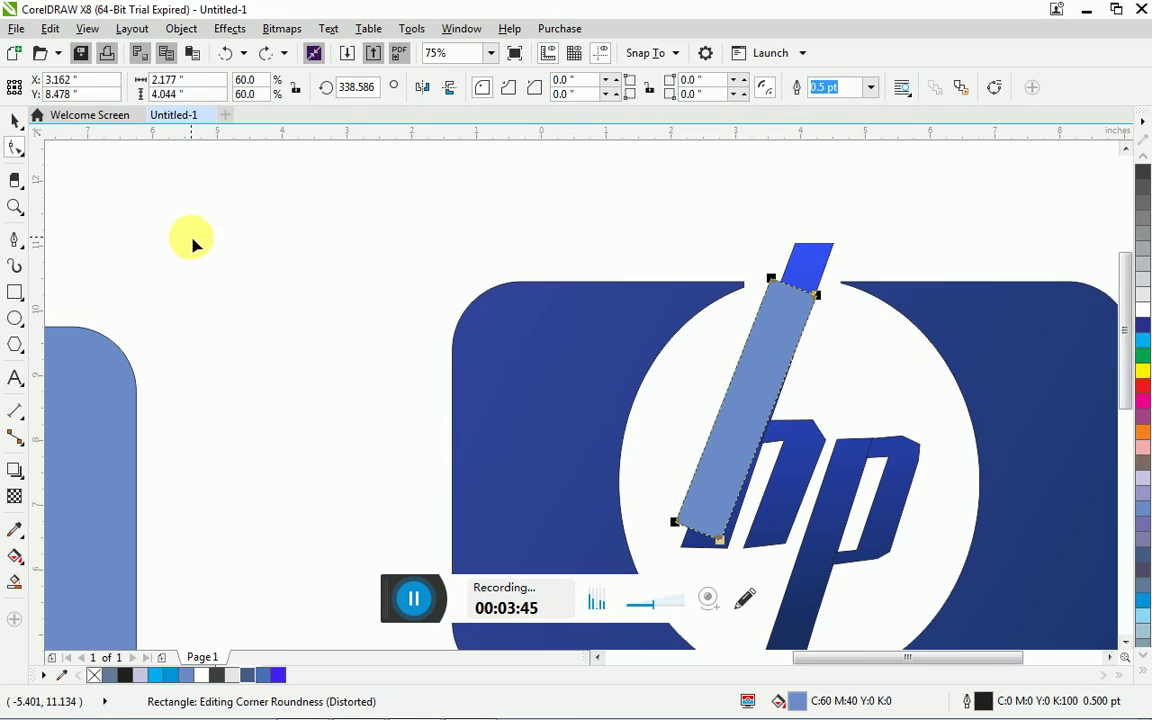
- Convert the slanted rectangle over the h stem to curves
click(16, 121)
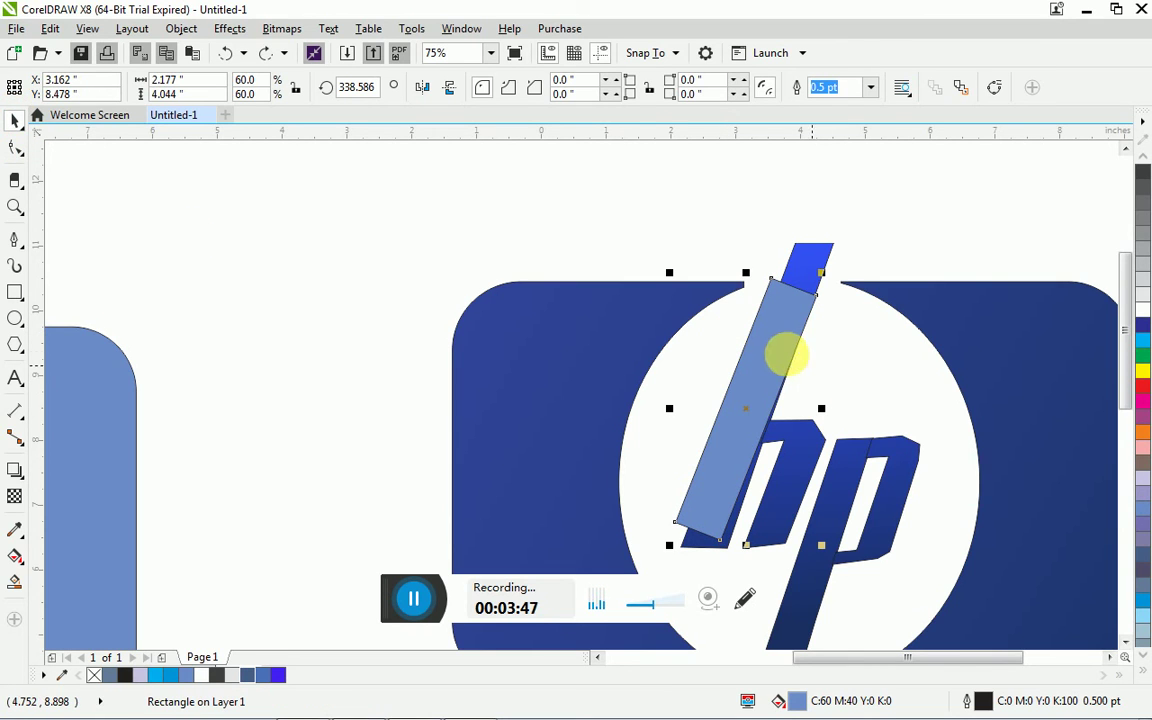
right_click(795, 361)
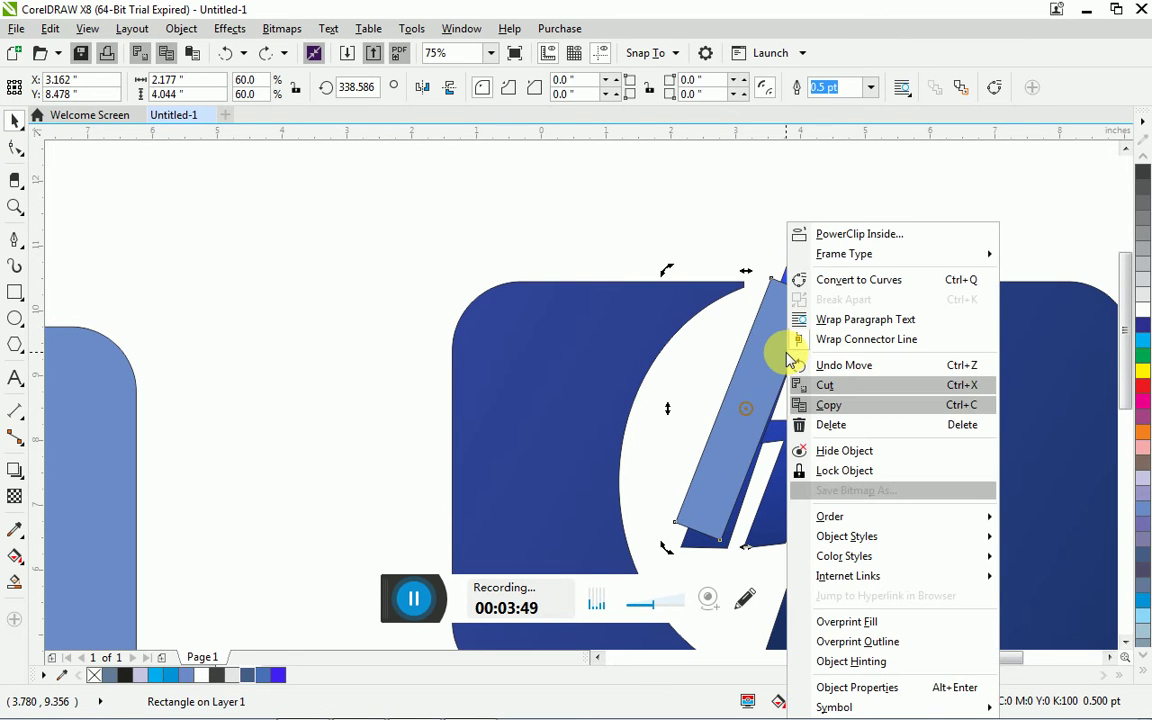
click(908, 280)
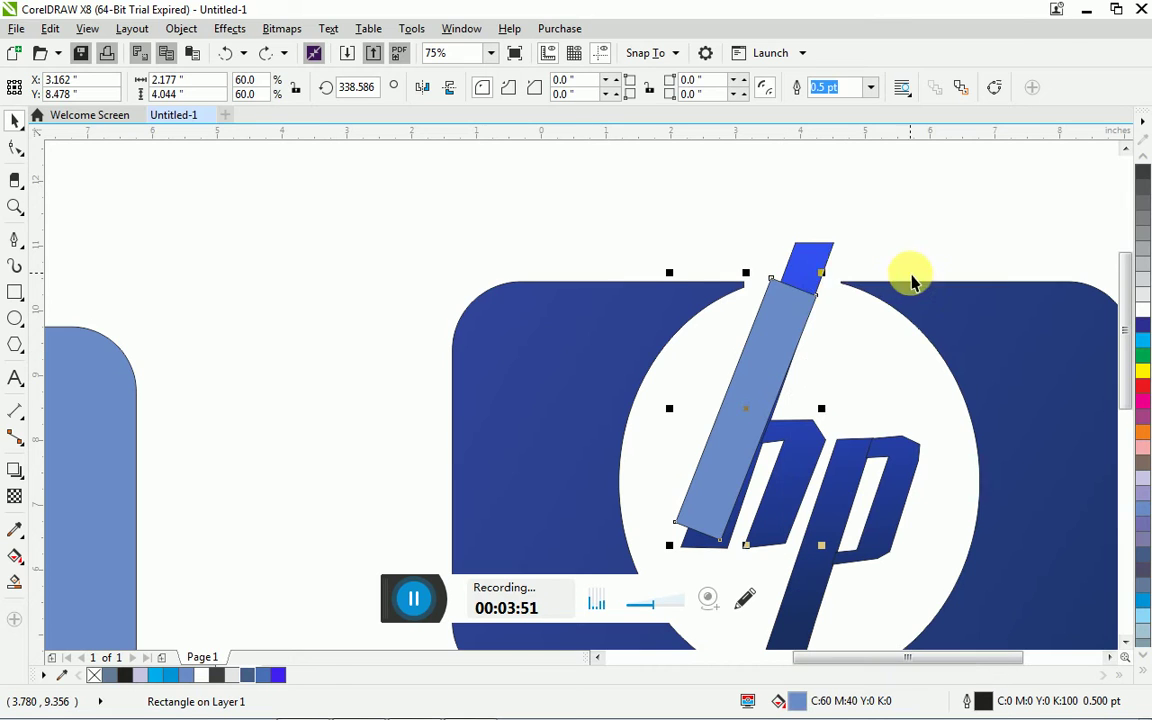
- Move the four corner nodes of the slanted shape onto the corners of the reference h stem, making its ends horizontal
click(18, 151)
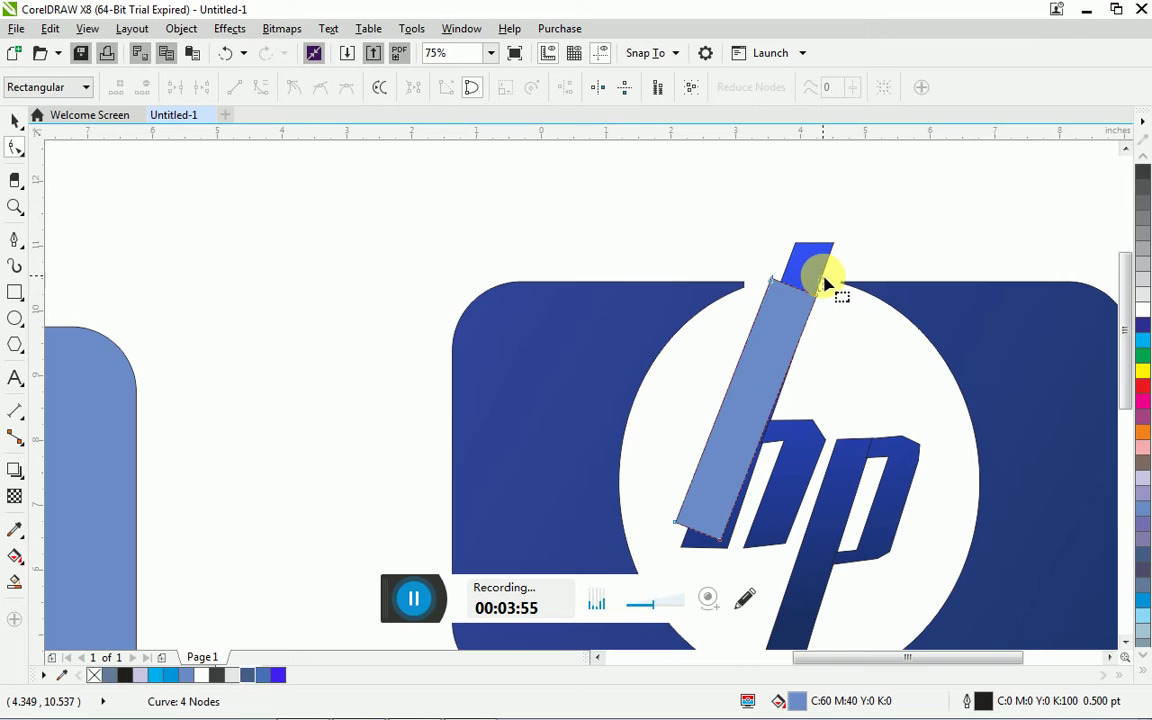
drag(820, 300, 838, 259)
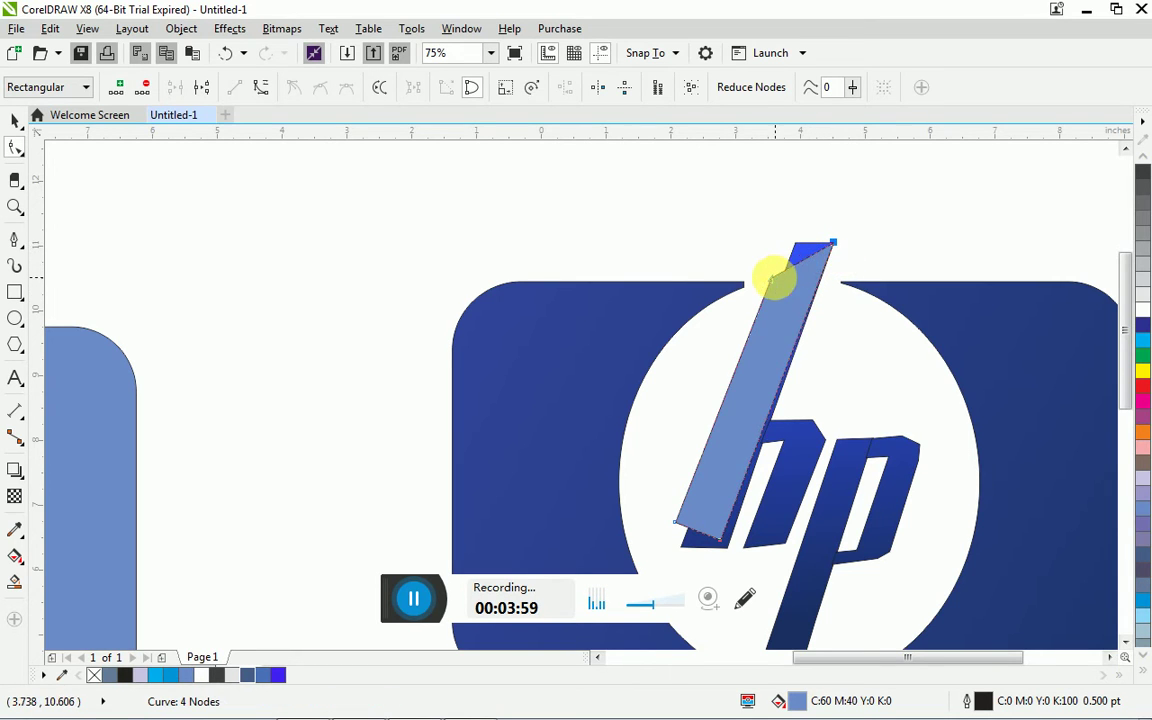
drag(774, 279, 802, 248)
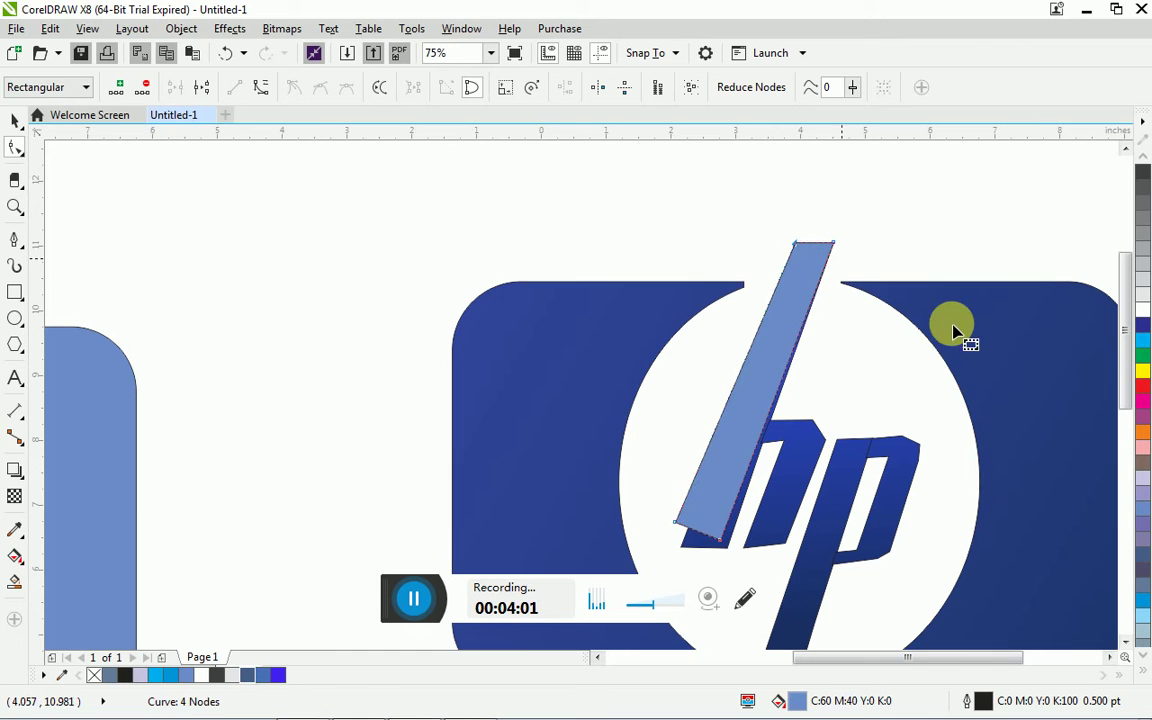
drag(1126, 363, 1126, 410)
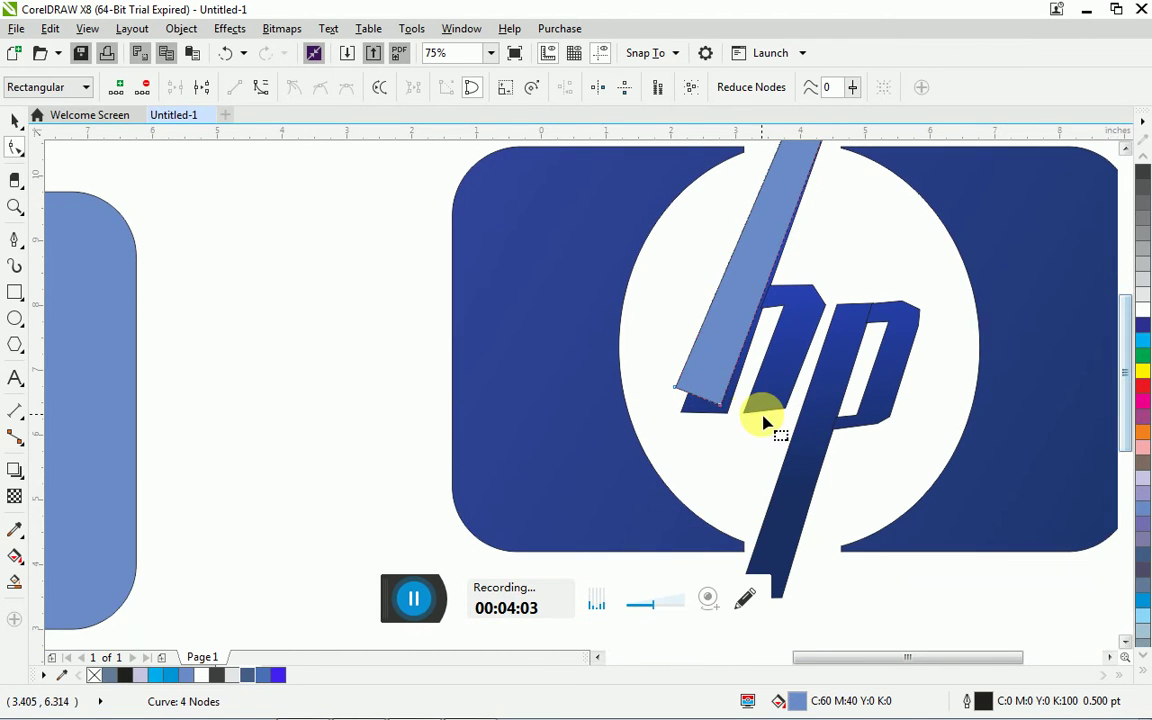
drag(725, 405, 682, 412)
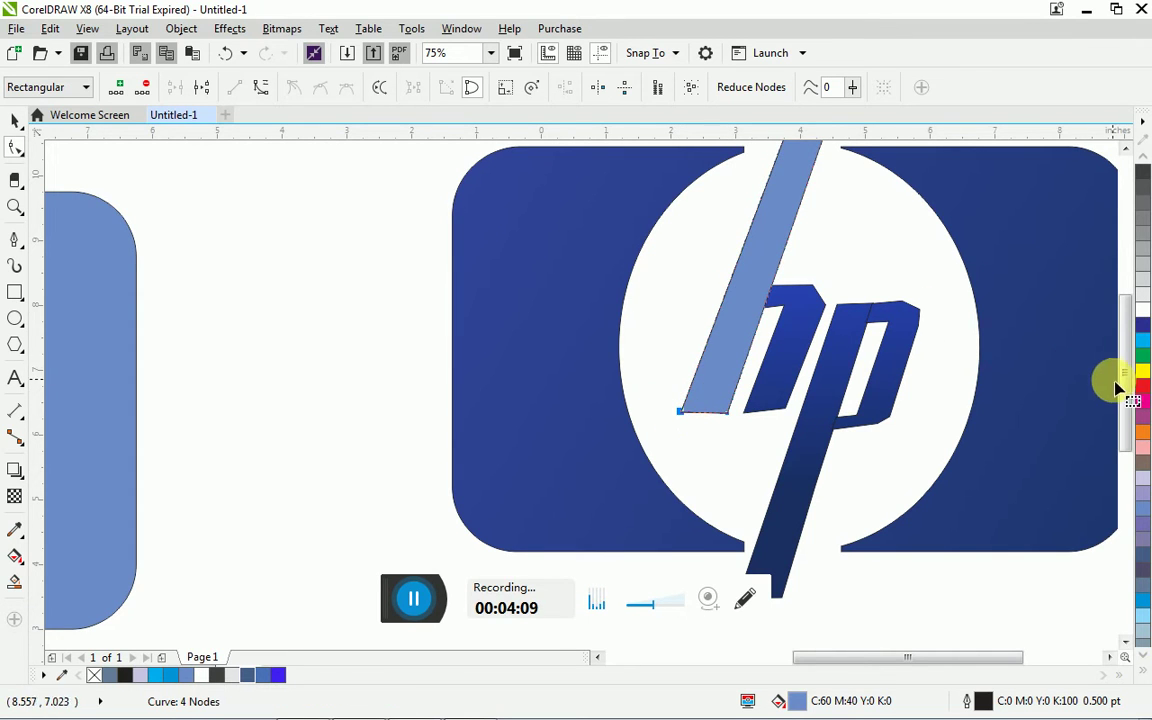
- Trace the arch and right leg of the reference h with the Pen tool as a closed shape about 1.27 by 1.98 inches
drag(1122, 390, 1131, 362)
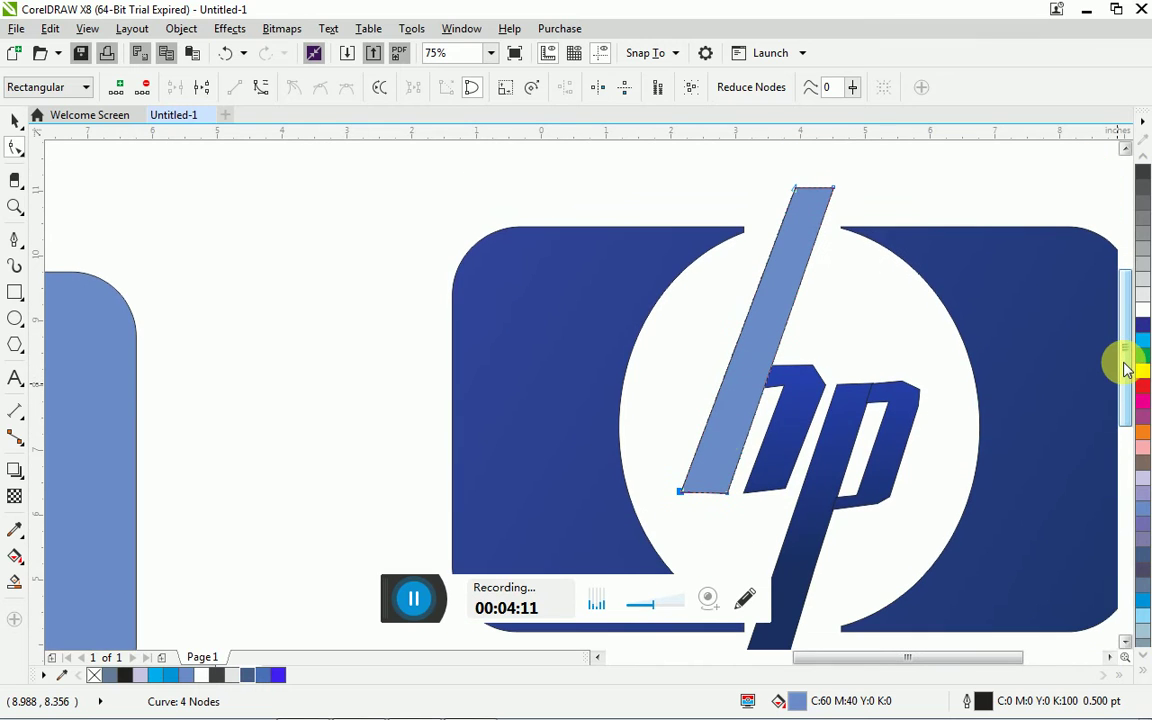
click(17, 248)
click(20, 244)
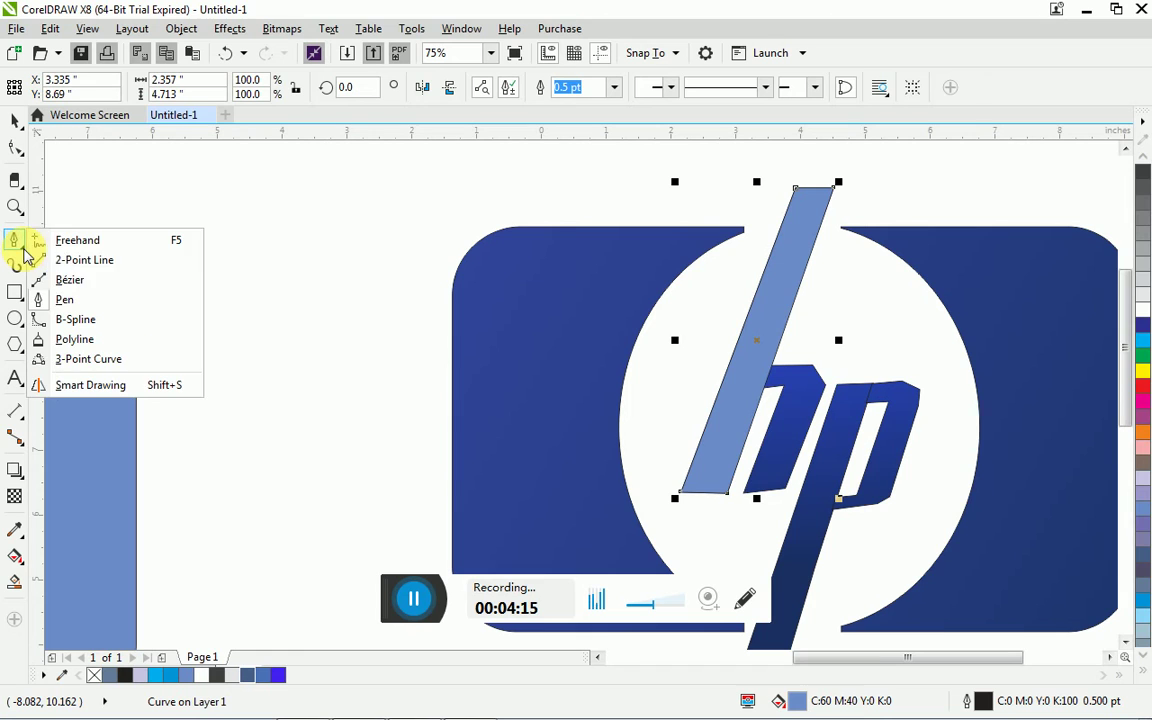
click(73, 302)
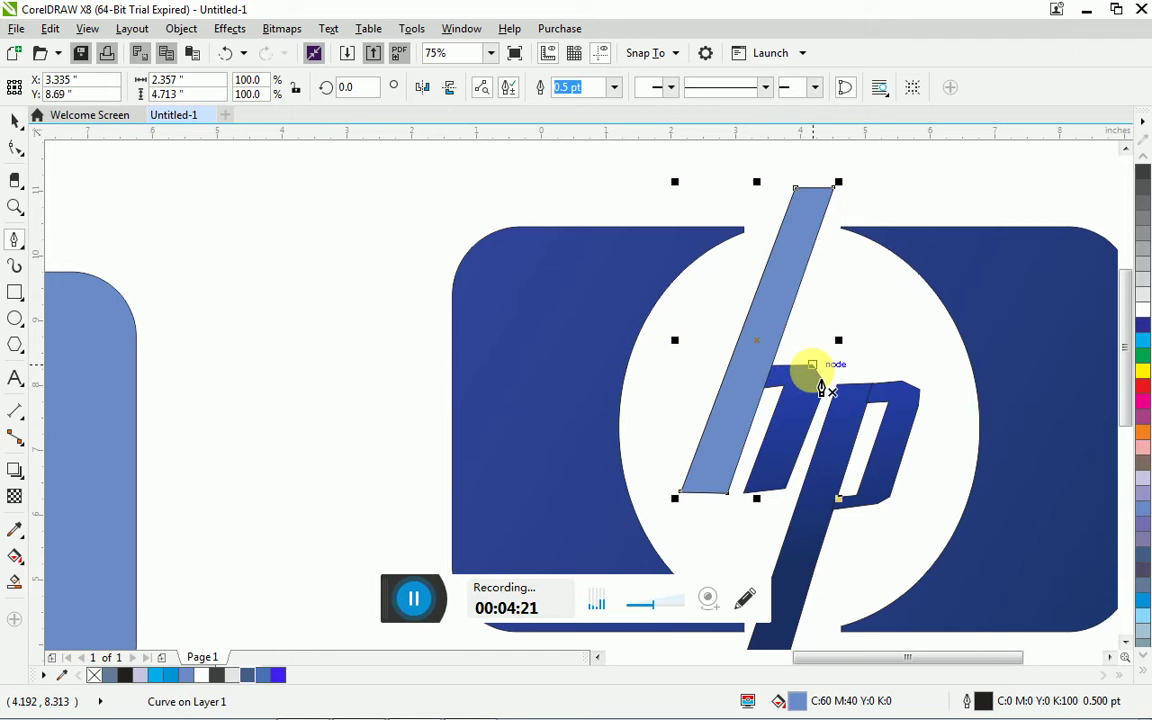
click(812, 366)
click(818, 386)
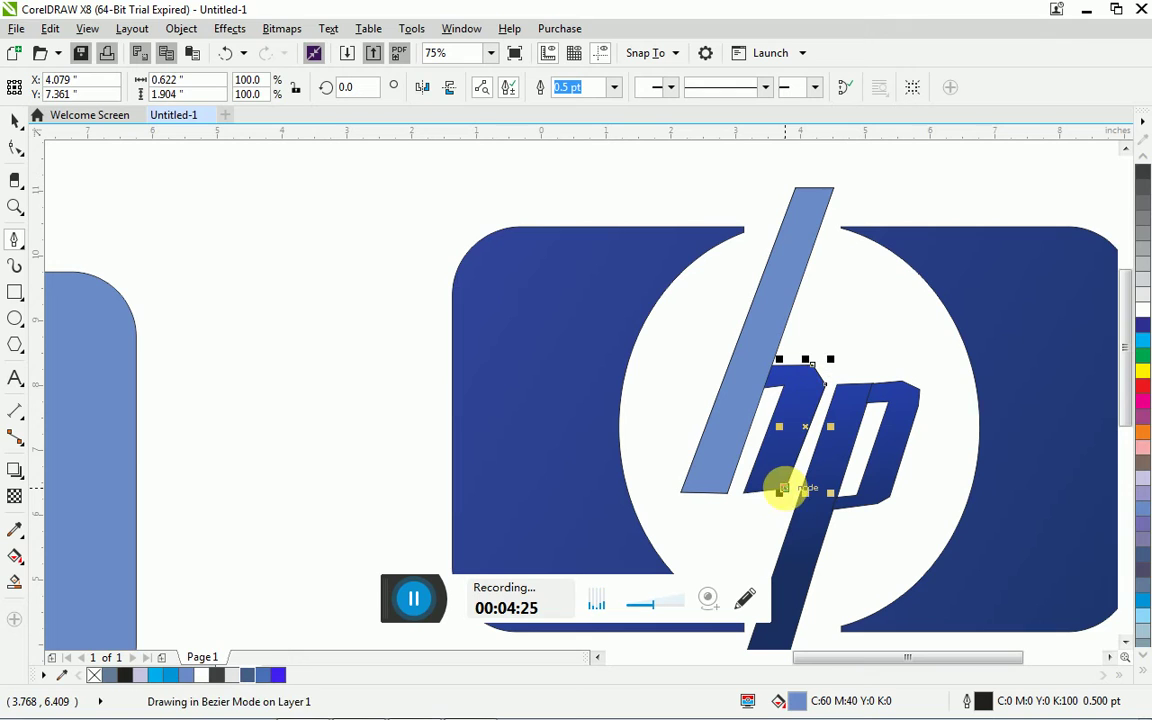
click(781, 491)
click(741, 494)
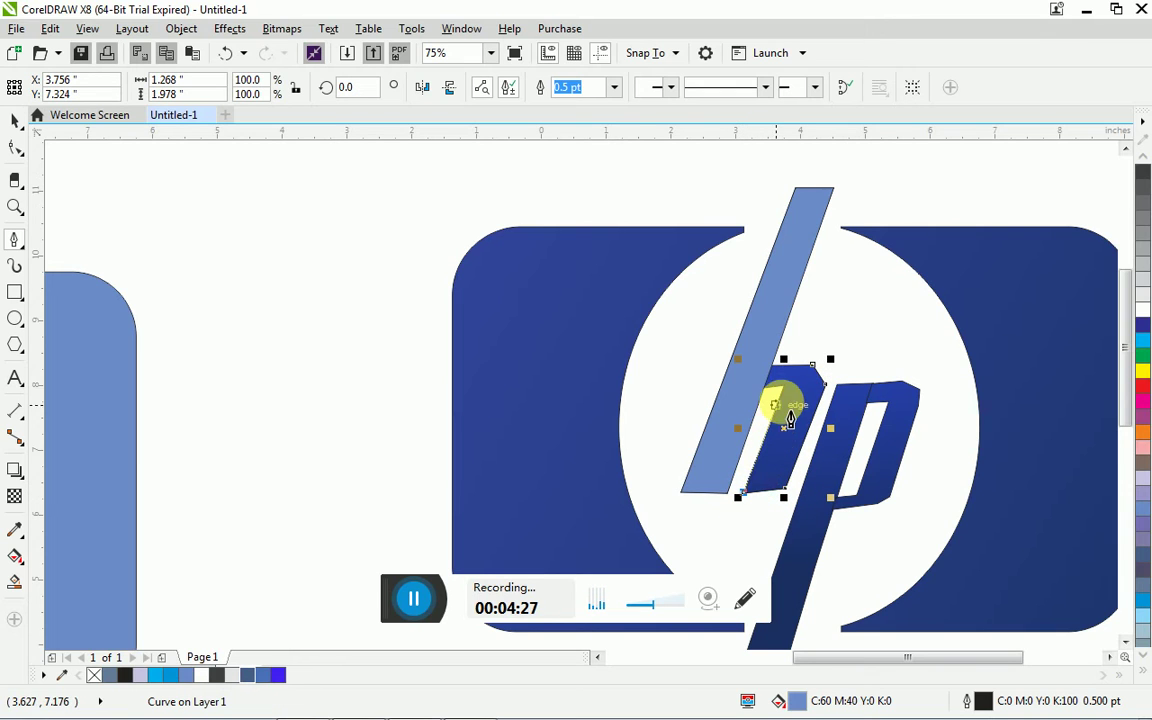
click(772, 402)
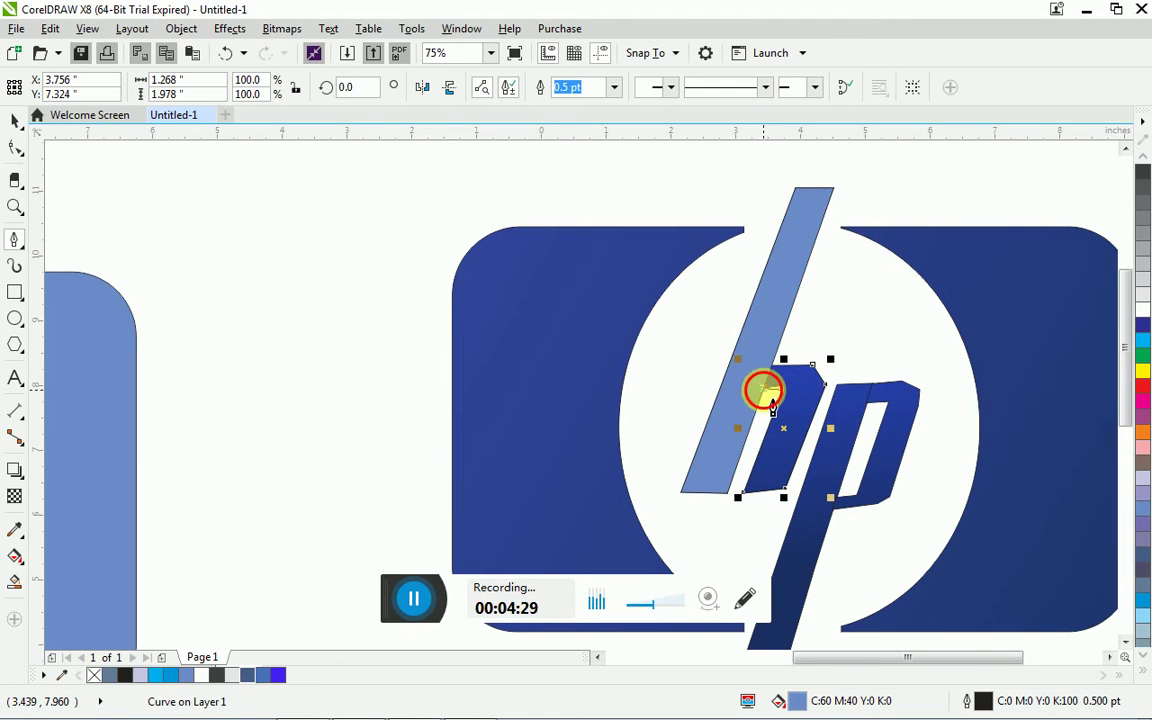
click(811, 385)
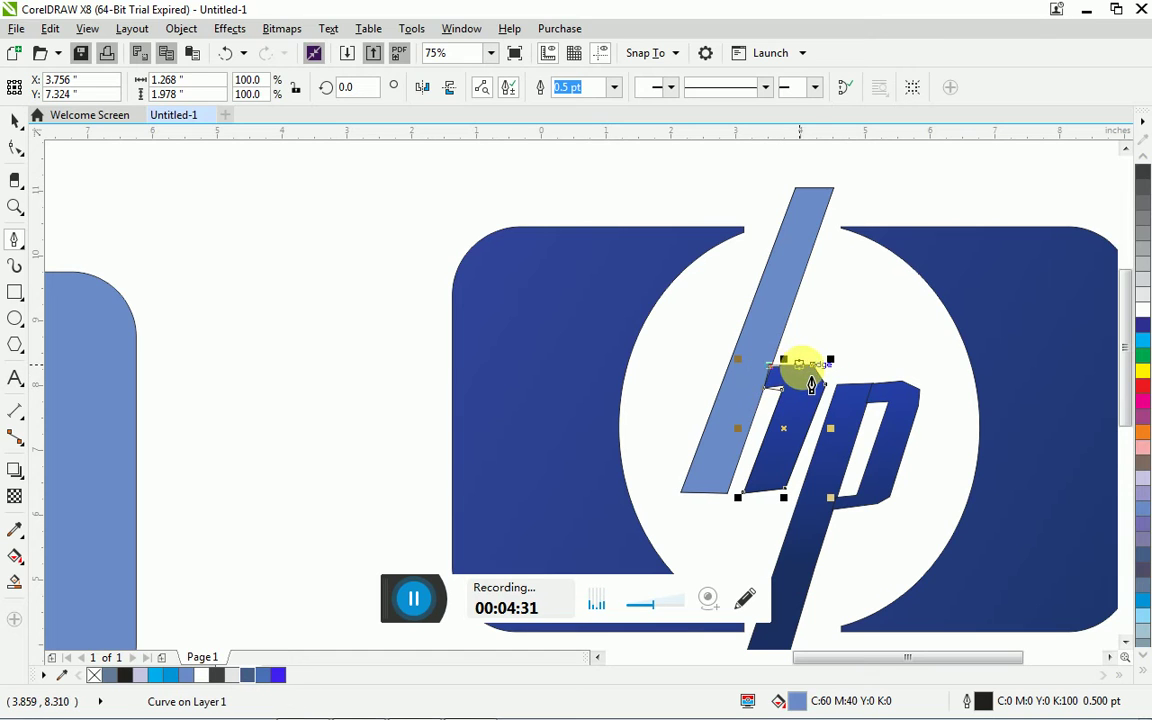
click(811, 364)
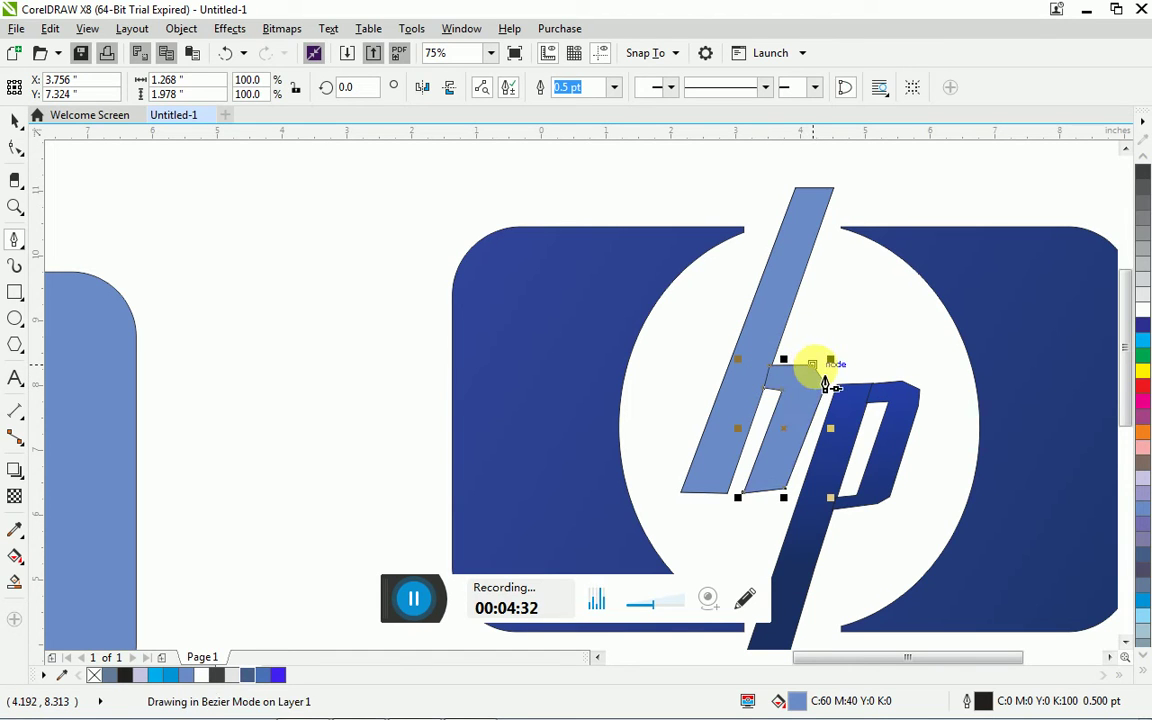
- Group the traced h stem and arch, and move the group into the blank space between the blue background shape and the reference logo
click(411, 498)
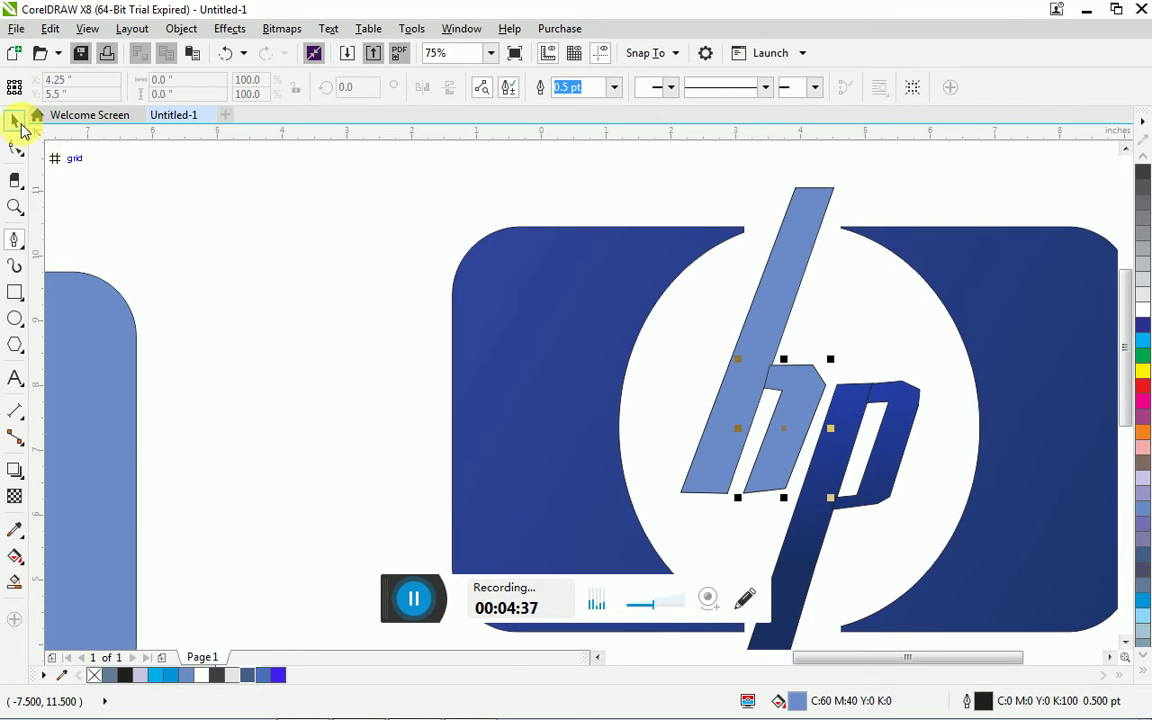
click(20, 120)
click(746, 413)
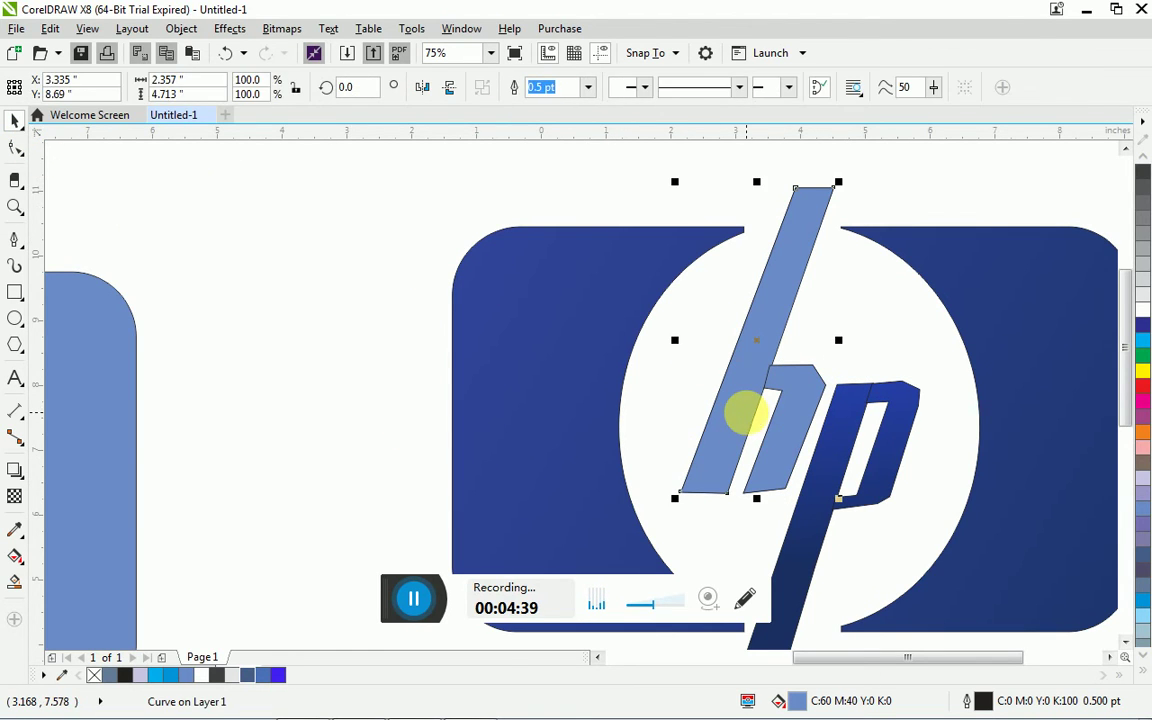
shift+click(796, 414)
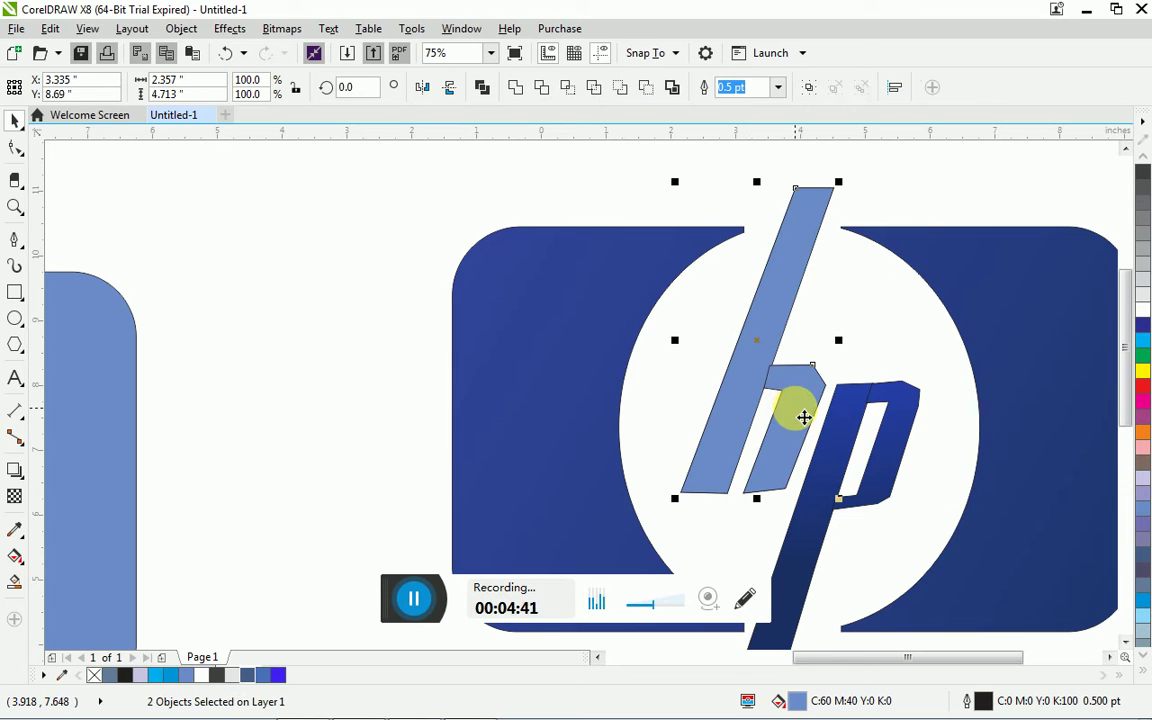
right_click(804, 417)
click(836, 392)
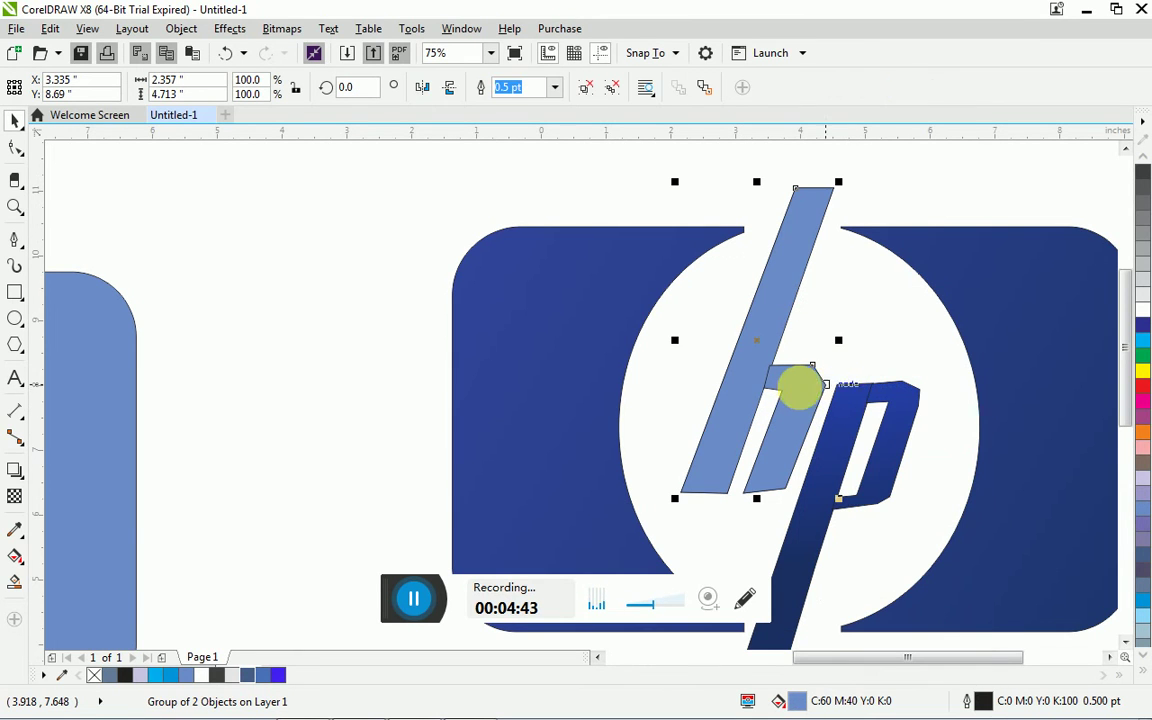
drag(643, 360, 393, 390)
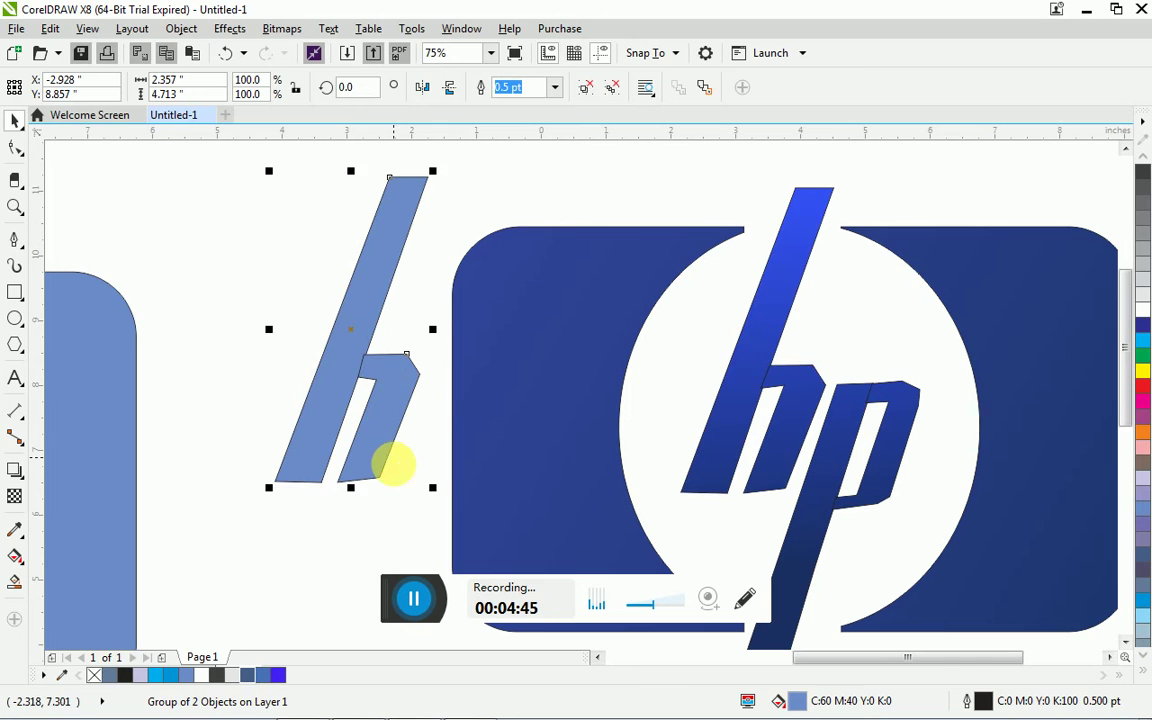
click(352, 573)
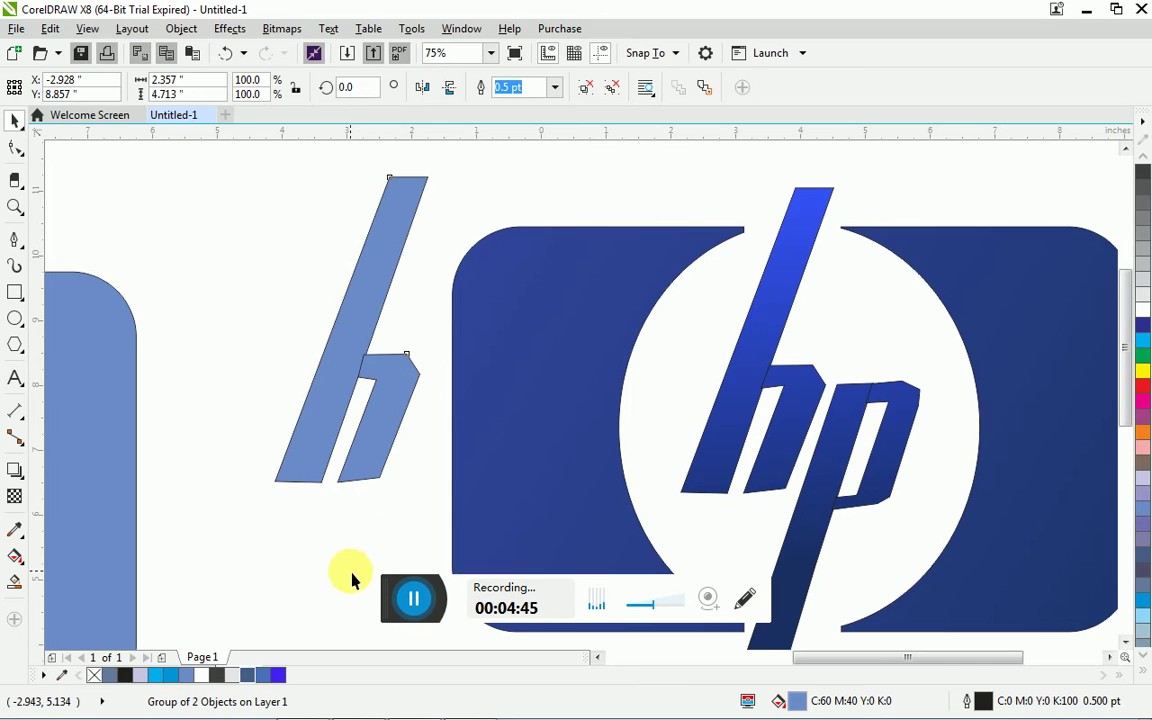
- Ungroup the moved h back into its separate stem and arch shapes
click(344, 369)
right_click(346, 368)
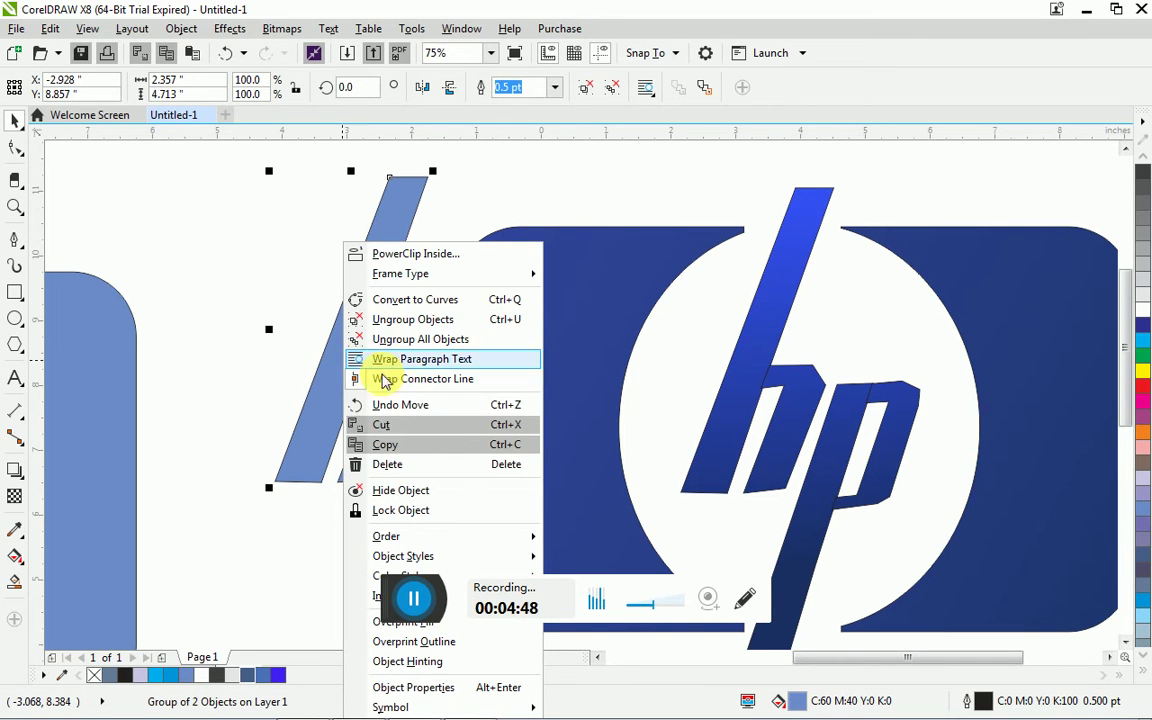
click(424, 320)
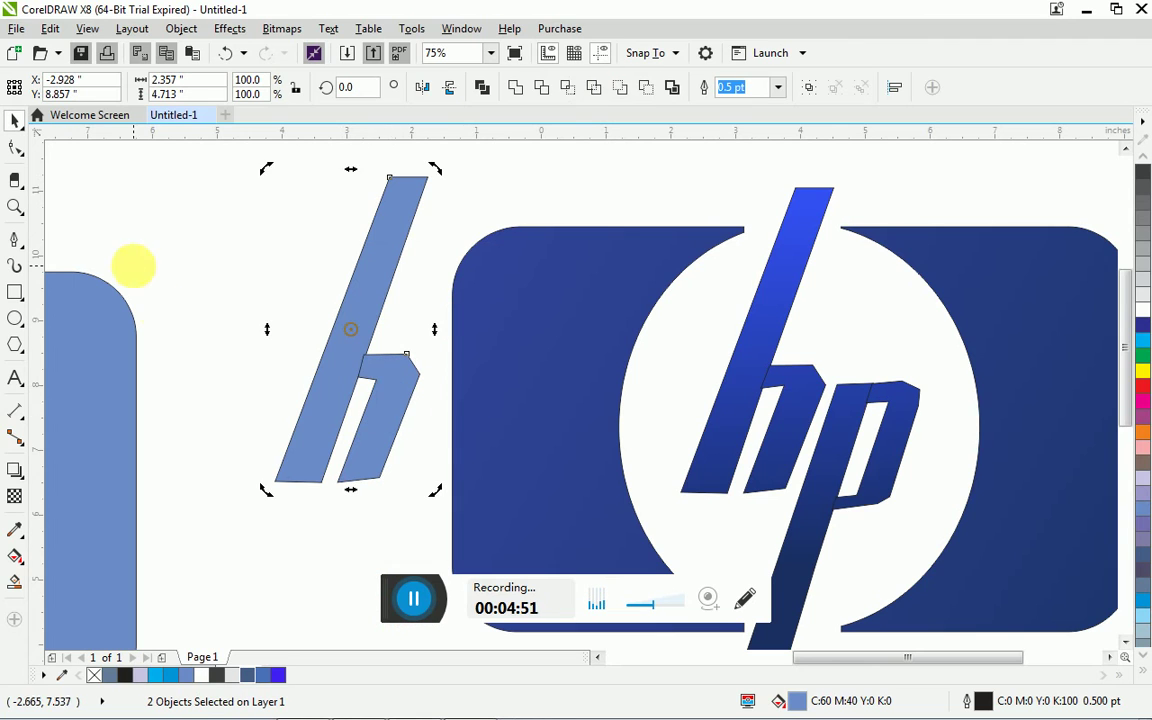
click(154, 230)
- Weld the h's arch and stem into a single outline
click(395, 397)
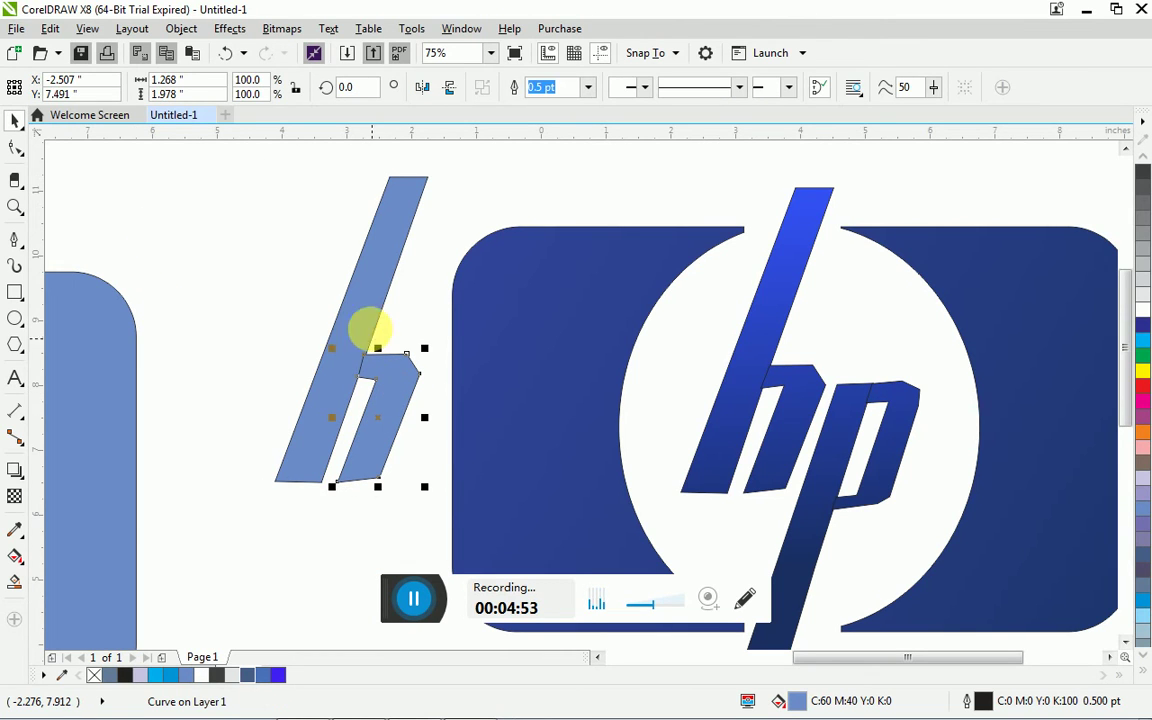
shift+click(368, 288)
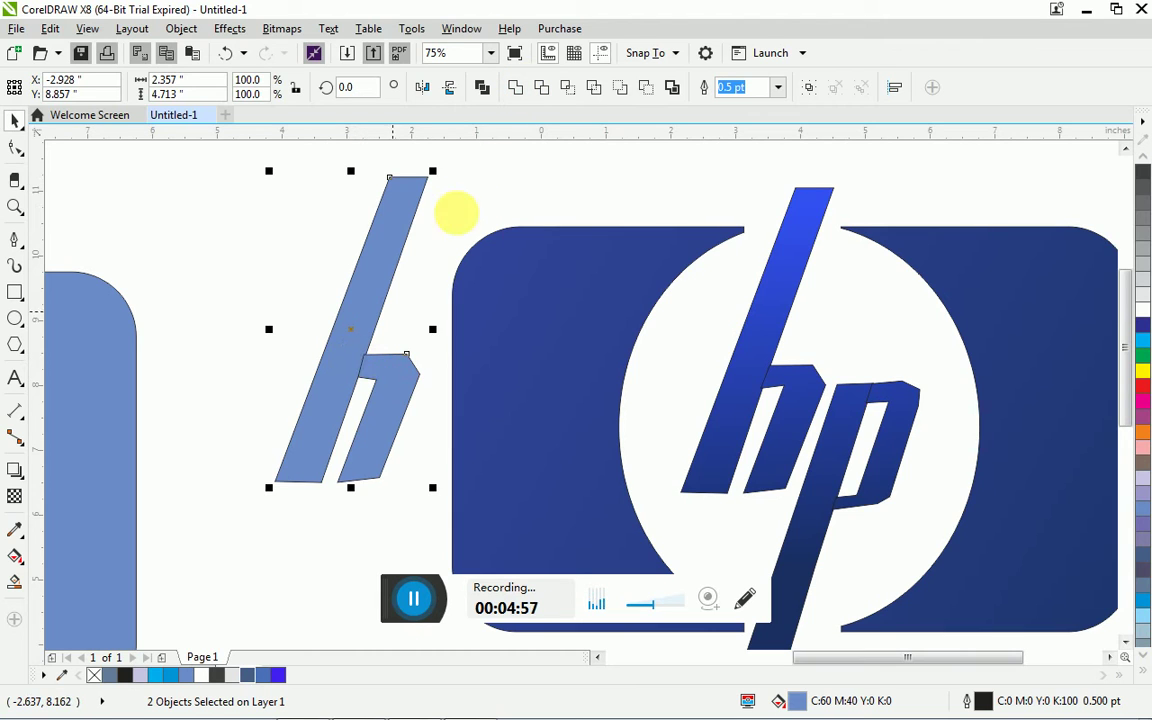
click(520, 98)
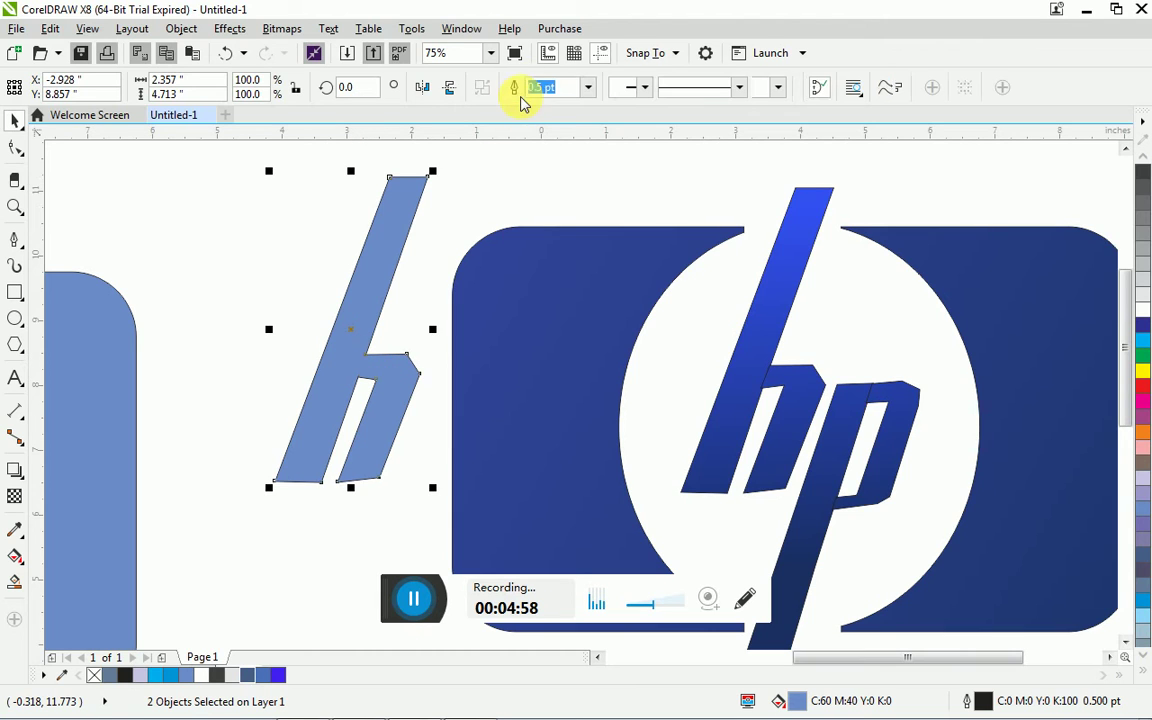
click(208, 407)
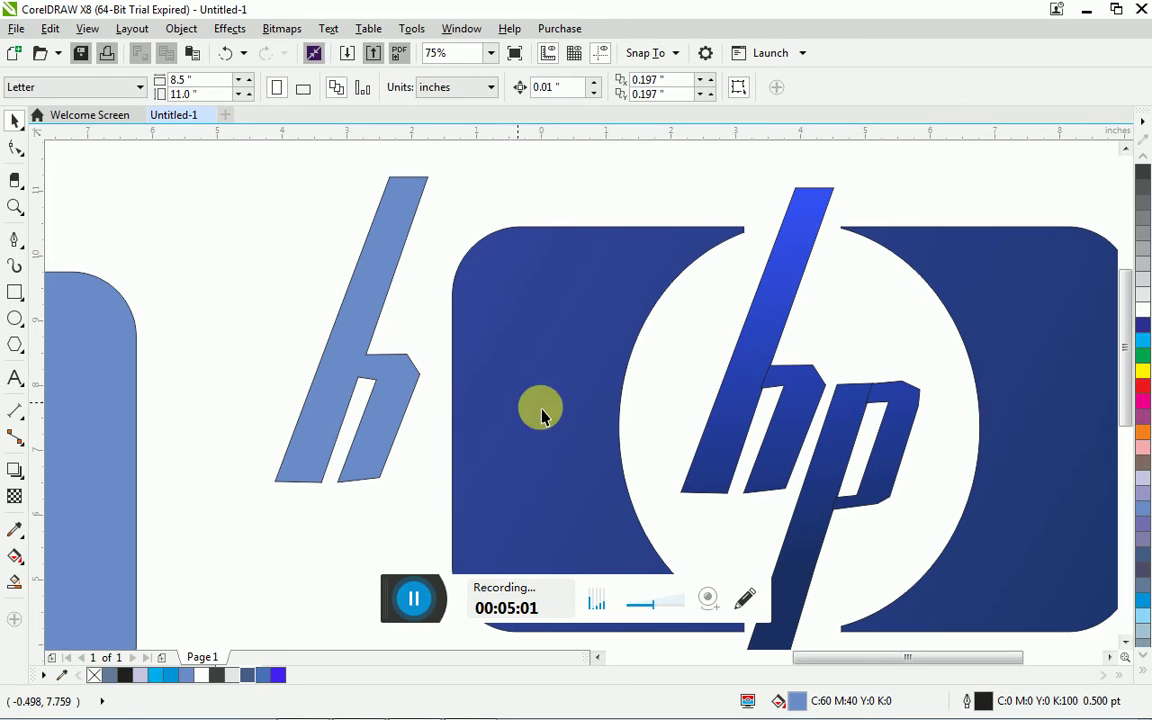
- Draw a tall rectangle about 0.75 by 4.25 inches beside the reference p and convert it to curves
drag(1124, 350, 1126, 368)
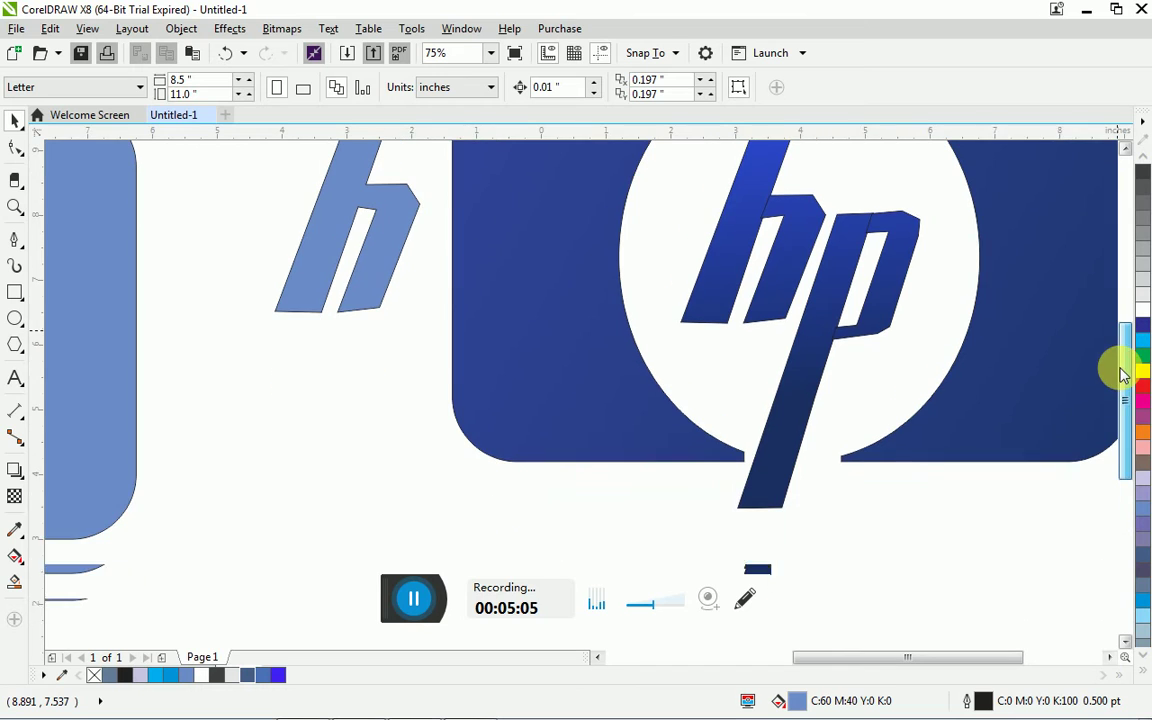
click(14, 293)
drag(557, 198, 607, 473)
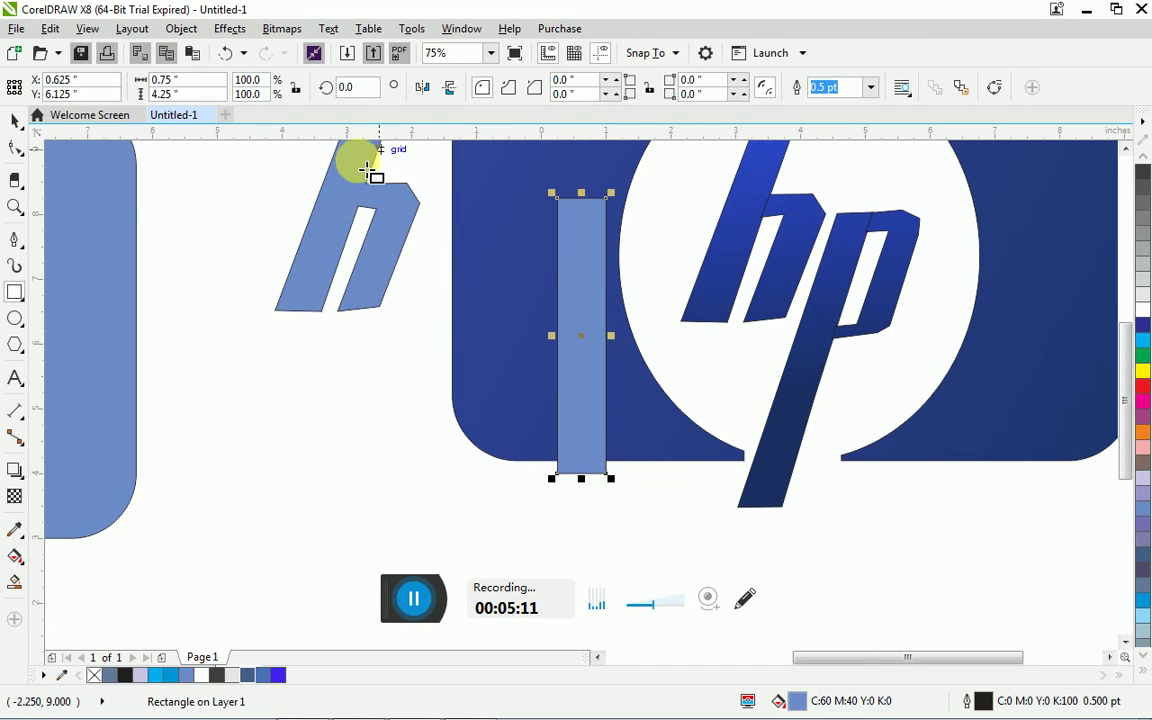
right_click(573, 285)
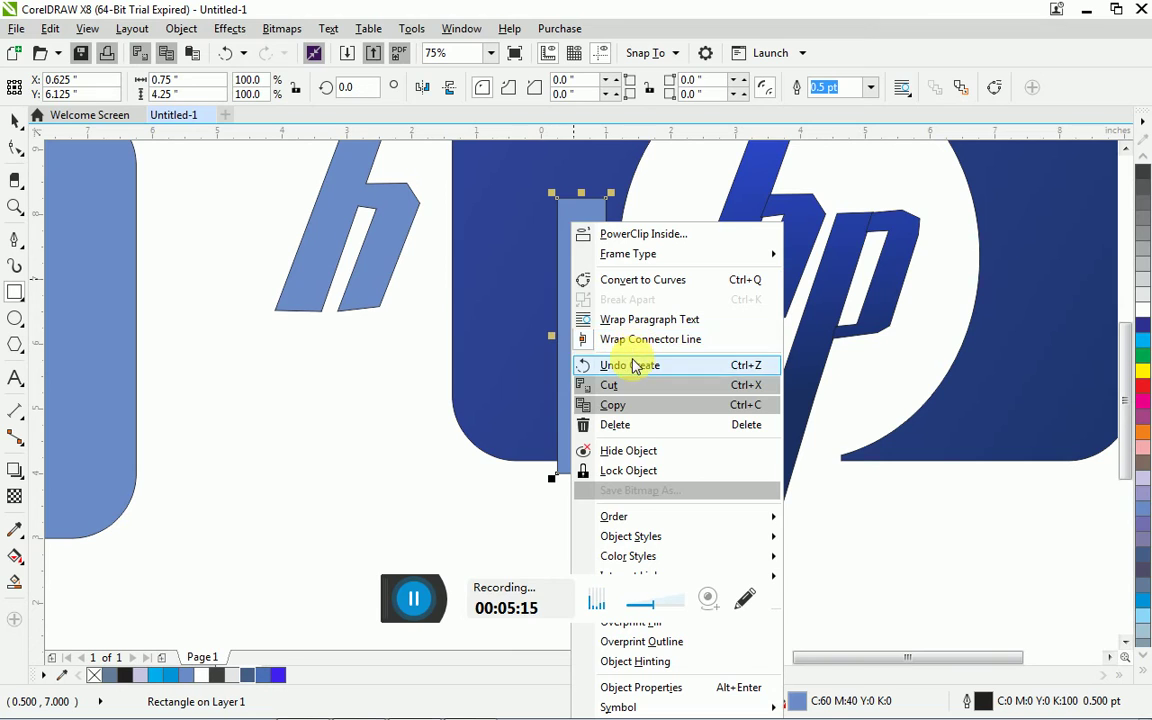
click(652, 283)
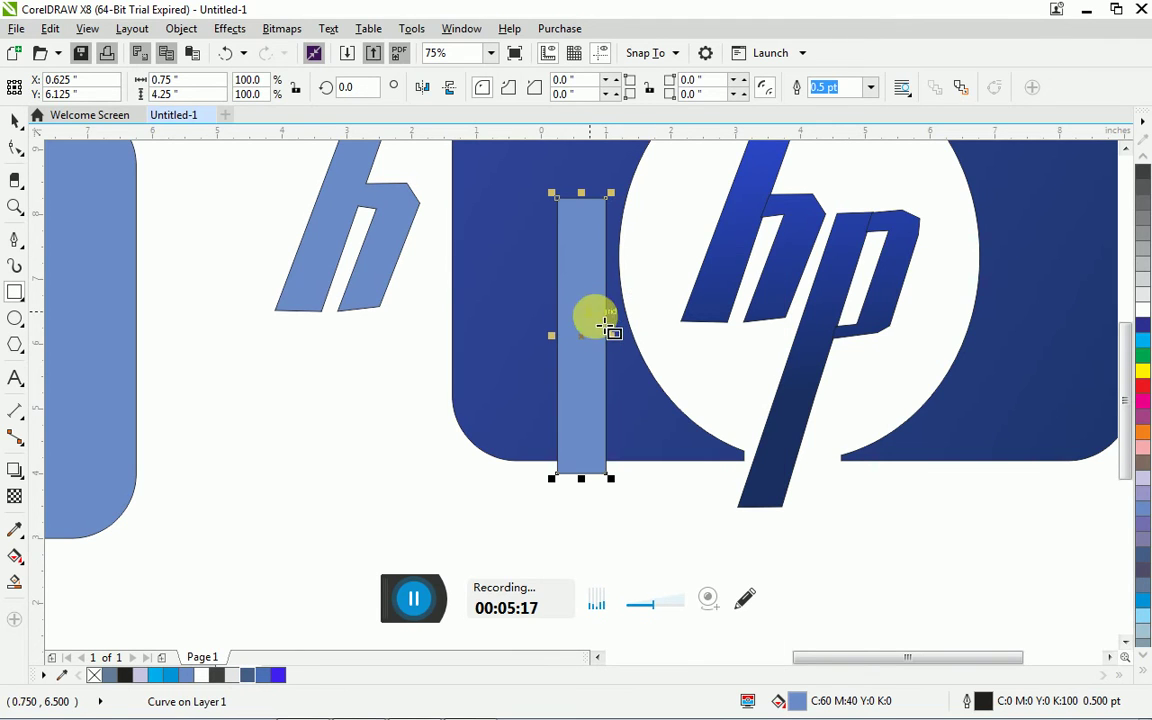
- Move the tall rectangle over the reference p's stem and rotate it to about 346.6 degrees to follow the slant
click(14, 121)
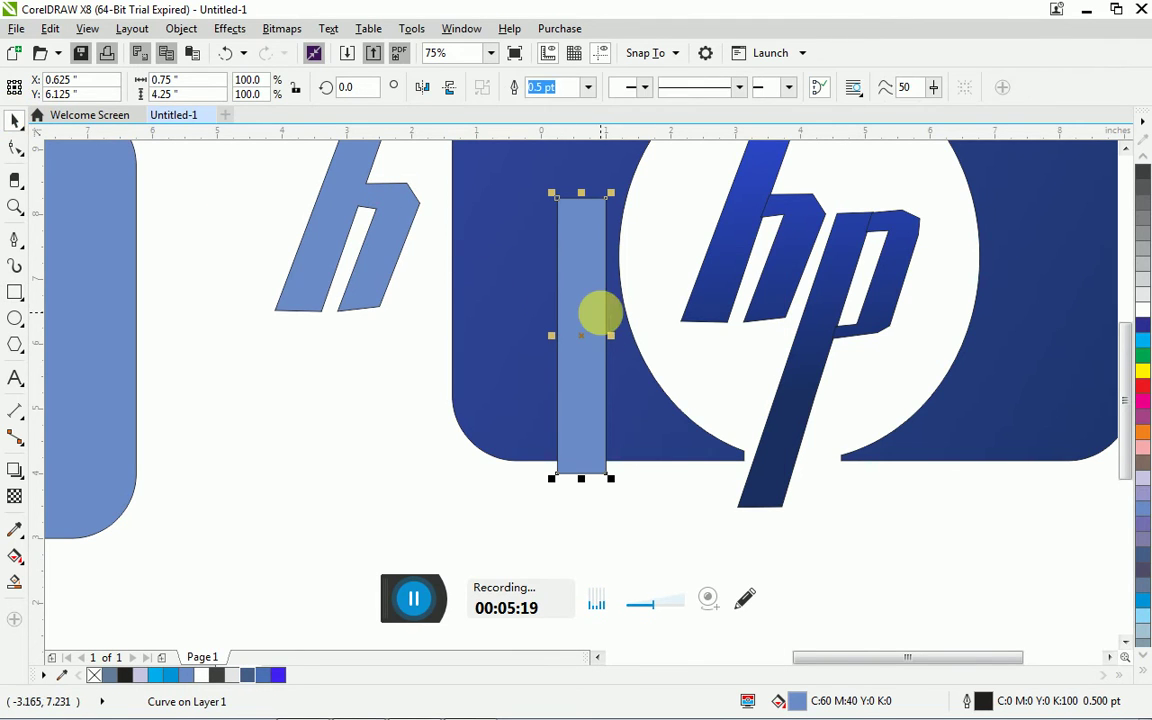
drag(589, 309, 794, 339)
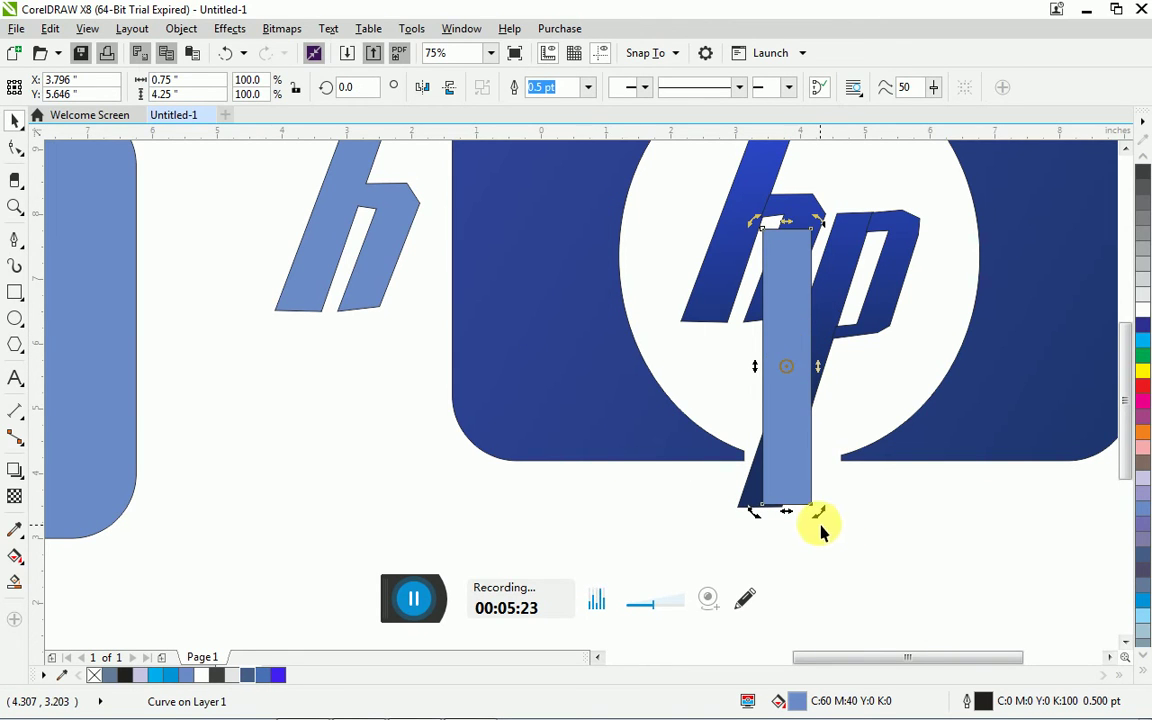
drag(820, 515, 792, 515)
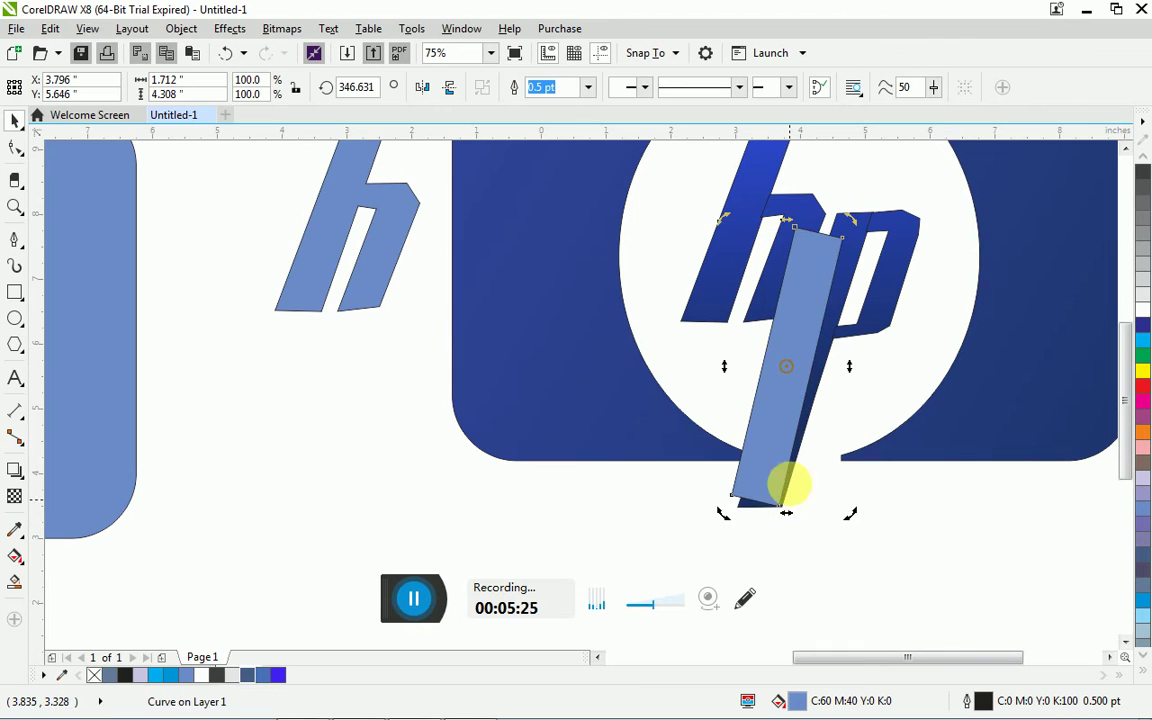
drag(797, 385, 805, 386)
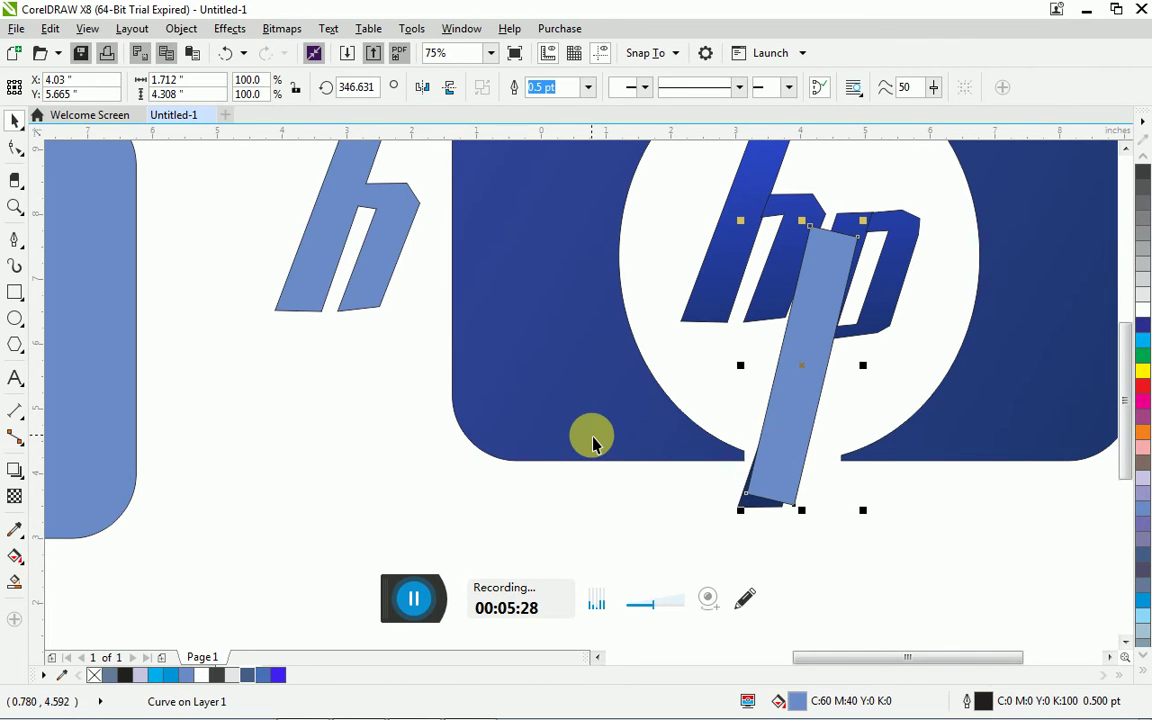
- Move the slanted shape's corner nodes onto the corners of the reference p stem with the Shape tool
click(14, 149)
drag(753, 502, 792, 516)
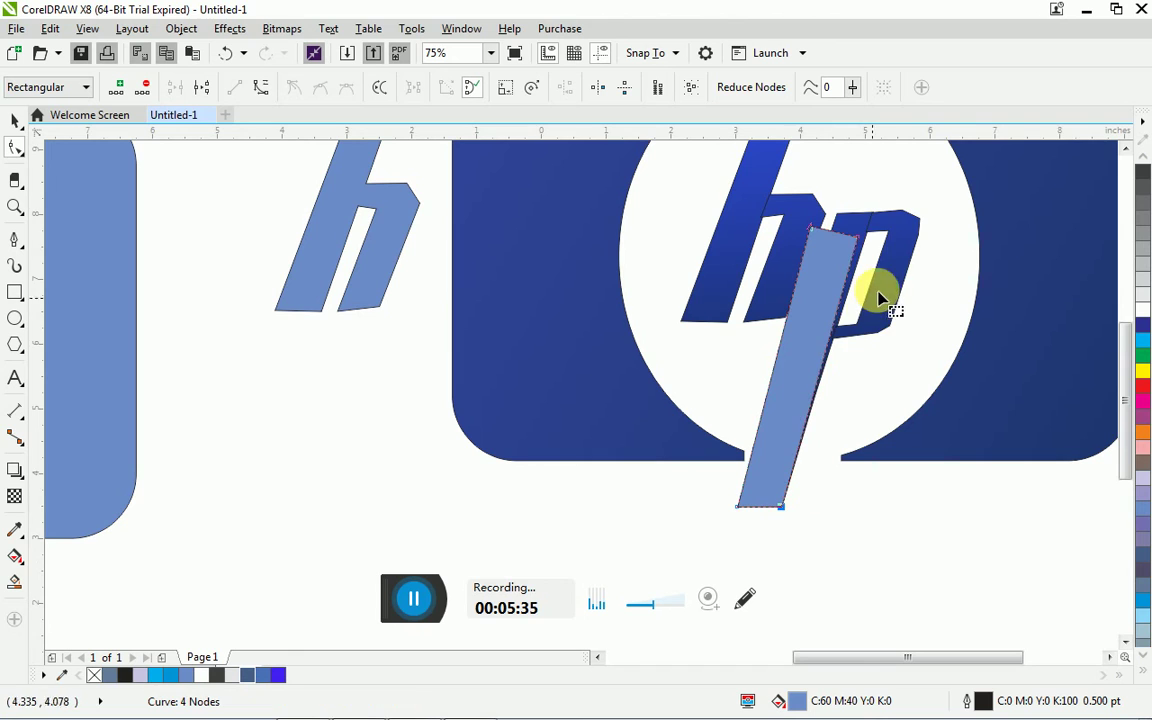
drag(860, 243, 838, 218)
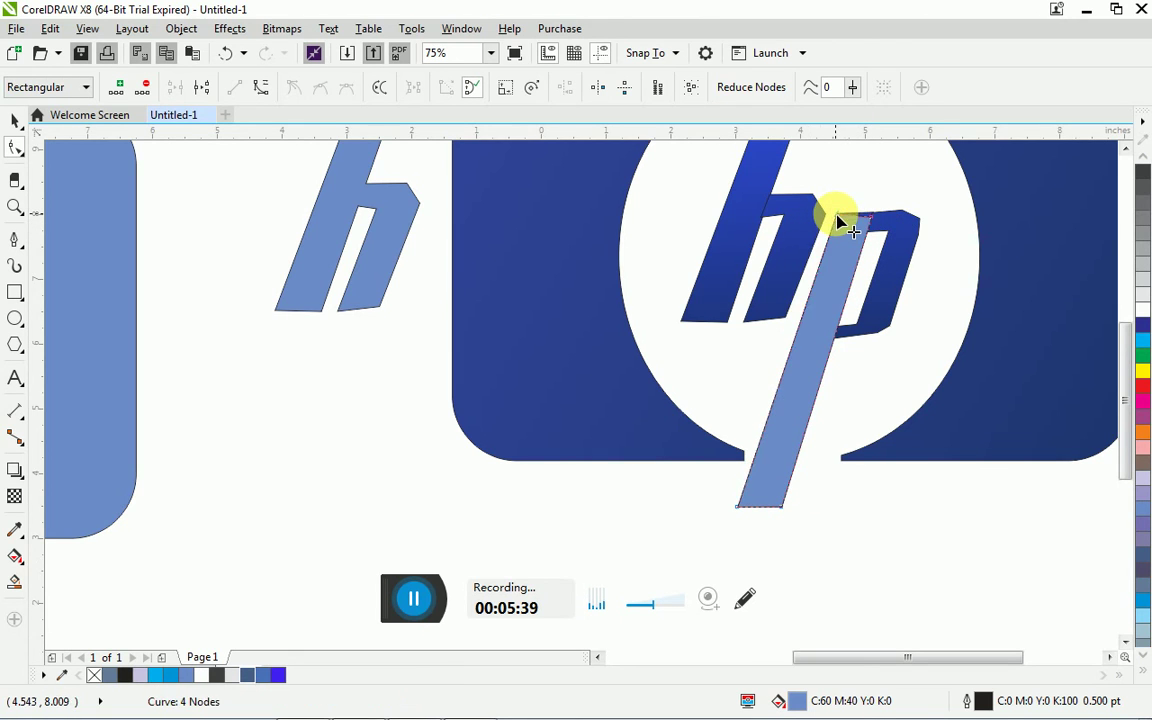
click(875, 219)
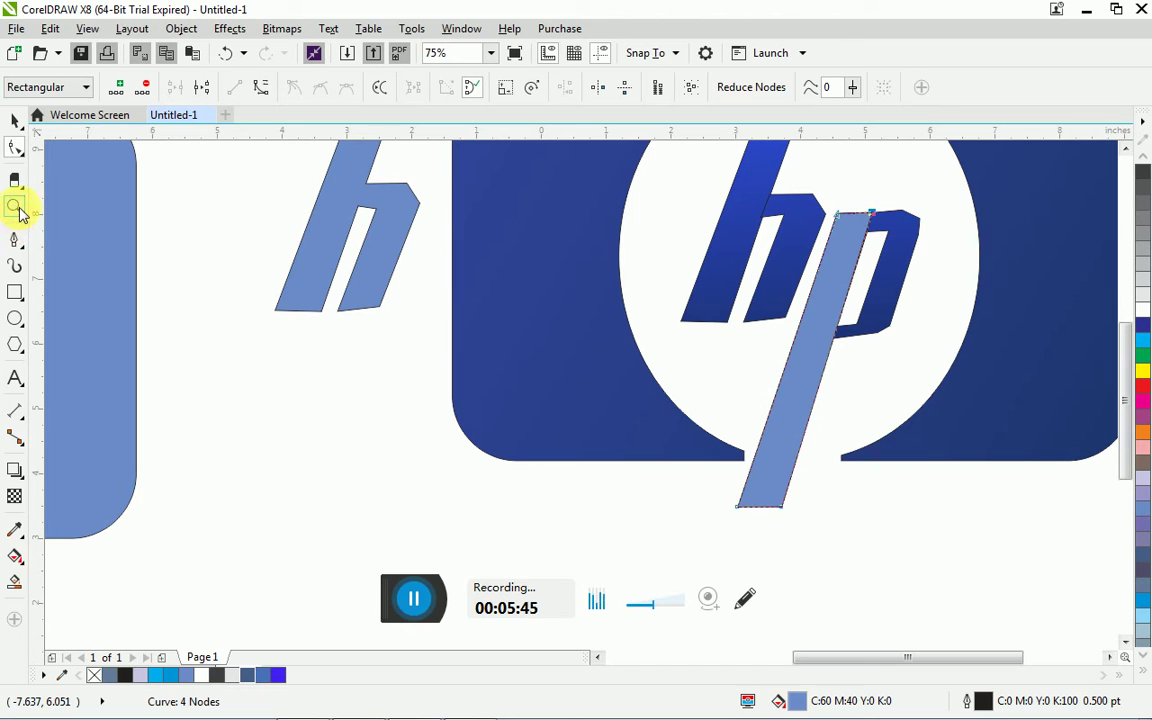
- Trace the bowl of the reference p with the Pen tool as a closed shape about 1.33 by 1.98 inches
click(16, 242)
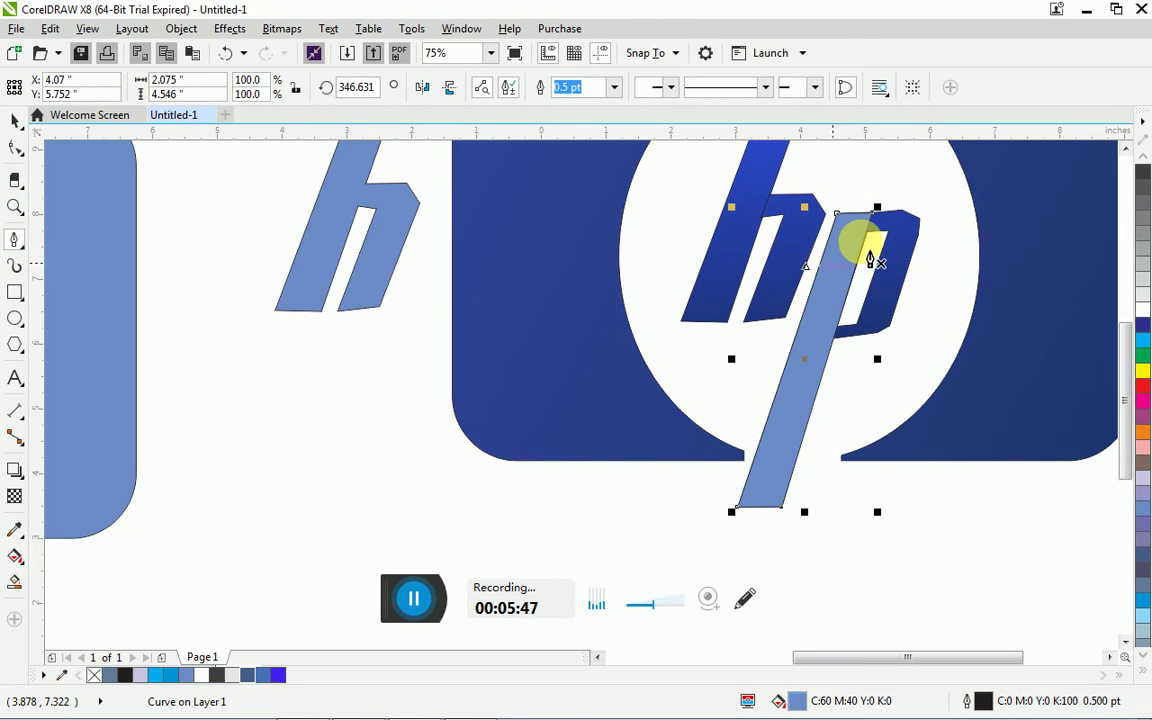
click(903, 211)
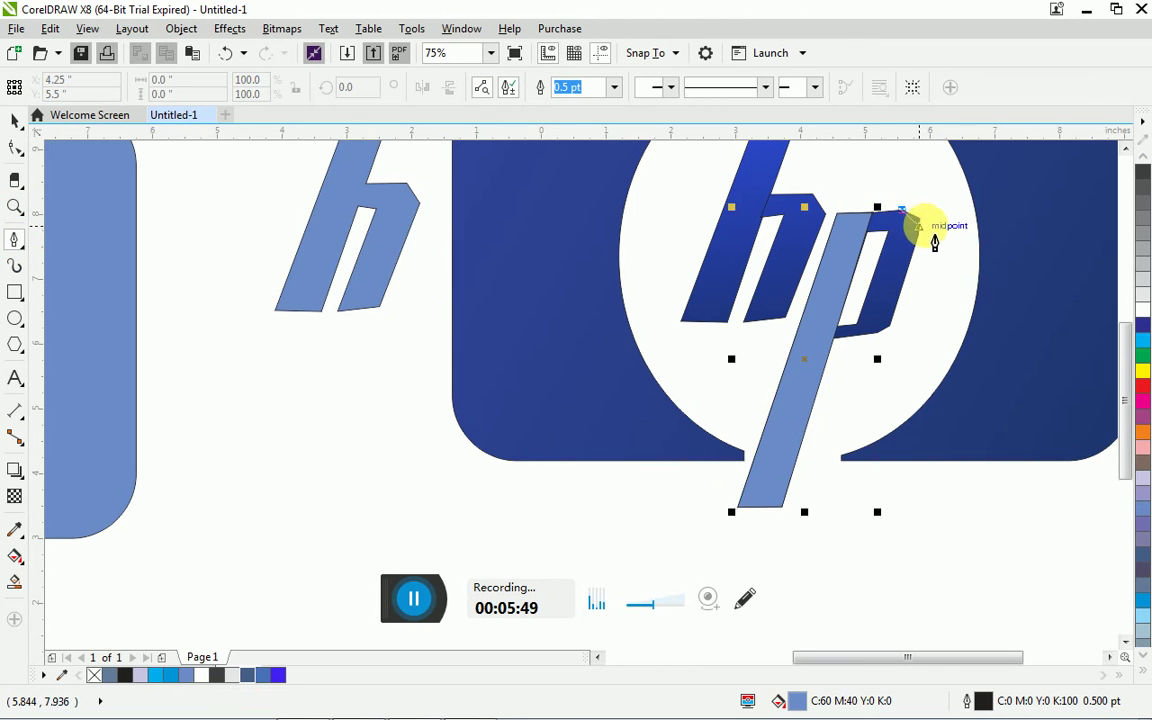
click(920, 222)
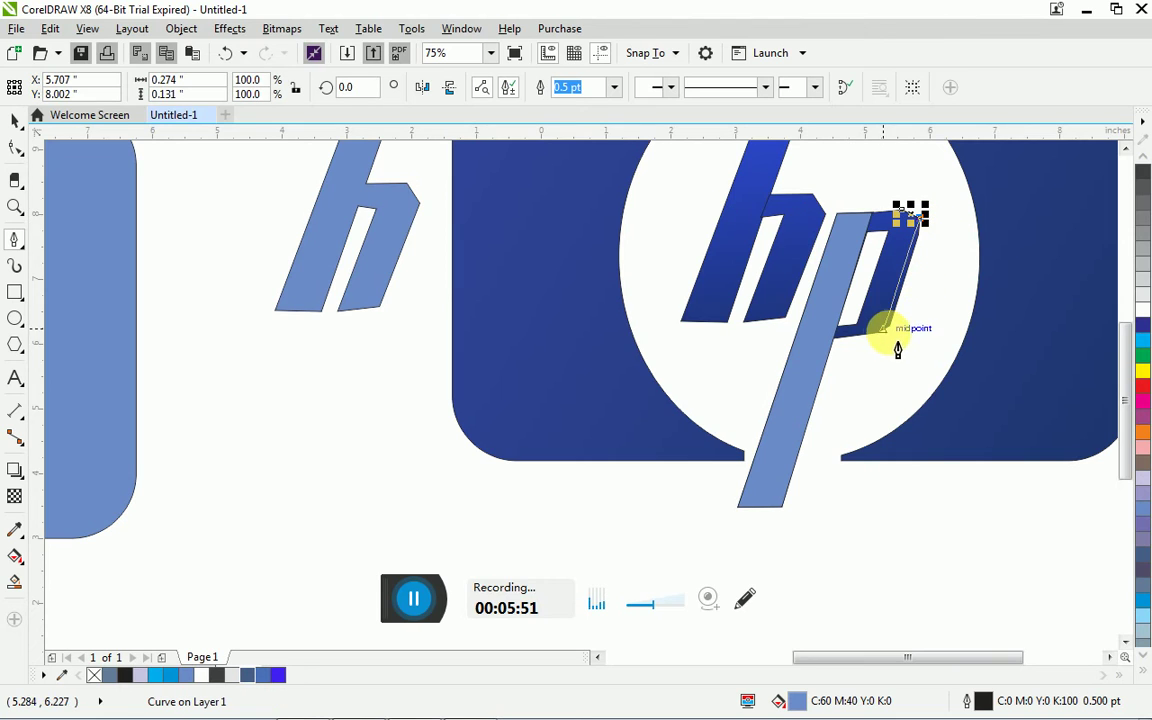
click(892, 322)
double_click(880, 333)
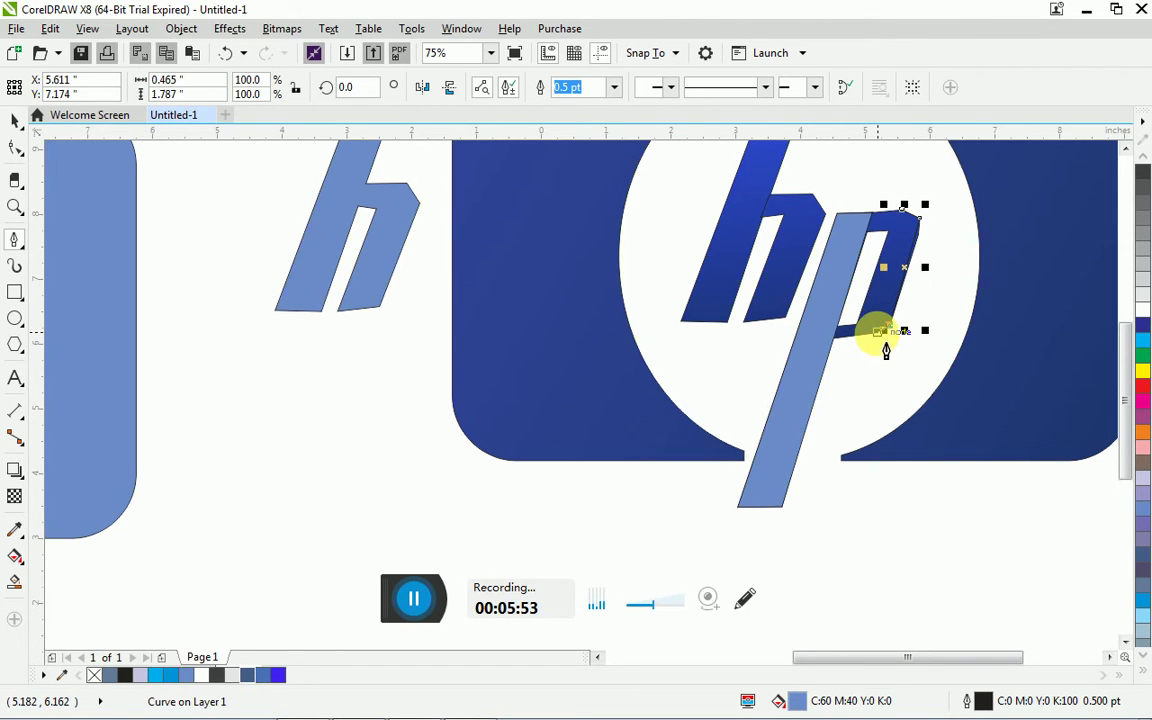
click(884, 346)
click(836, 338)
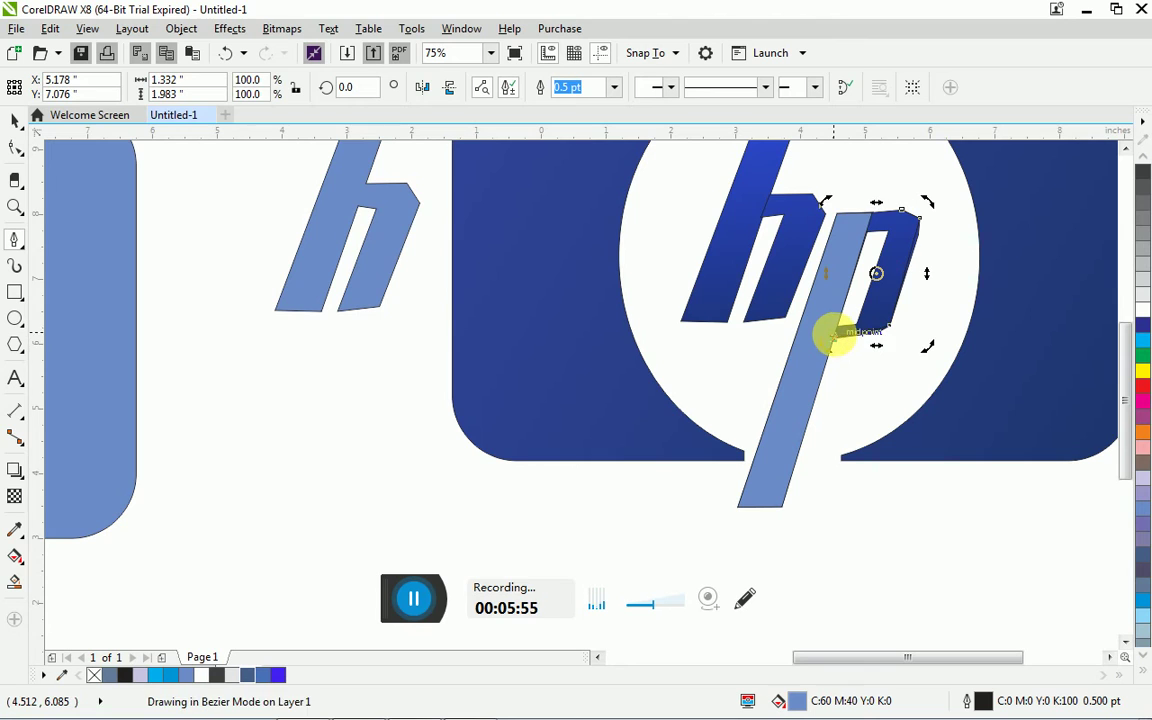
double_click(839, 331)
click(841, 335)
double_click(857, 325)
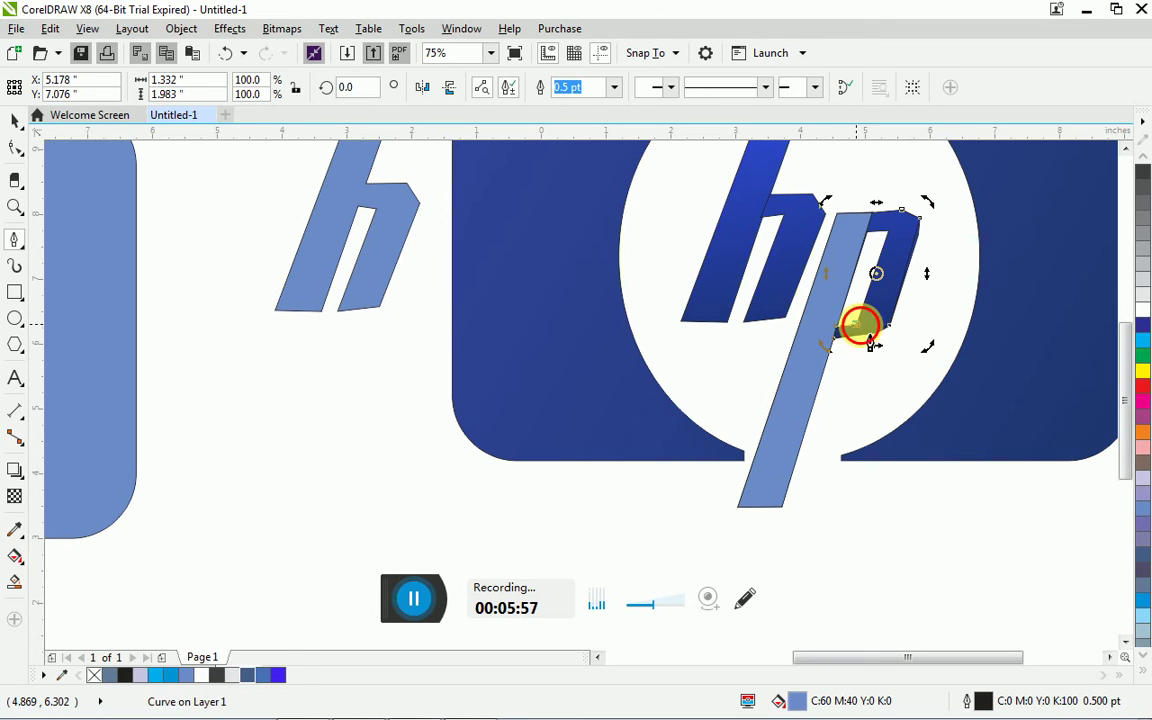
click(884, 246)
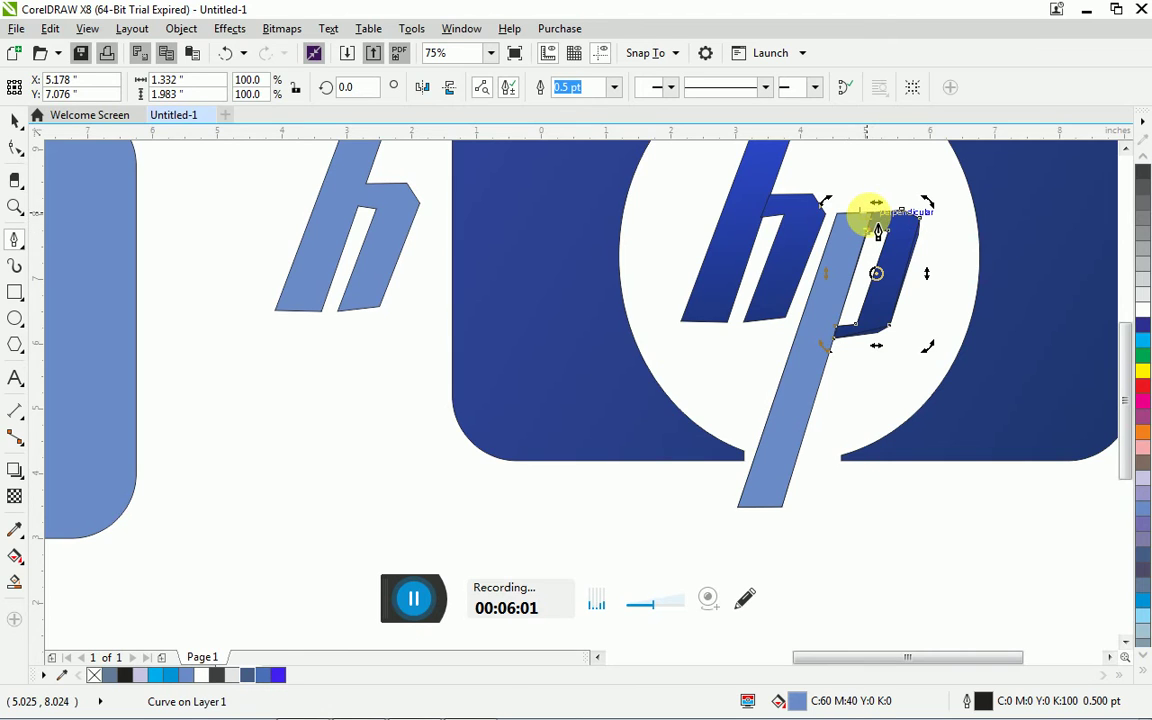
click(878, 230)
click(914, 229)
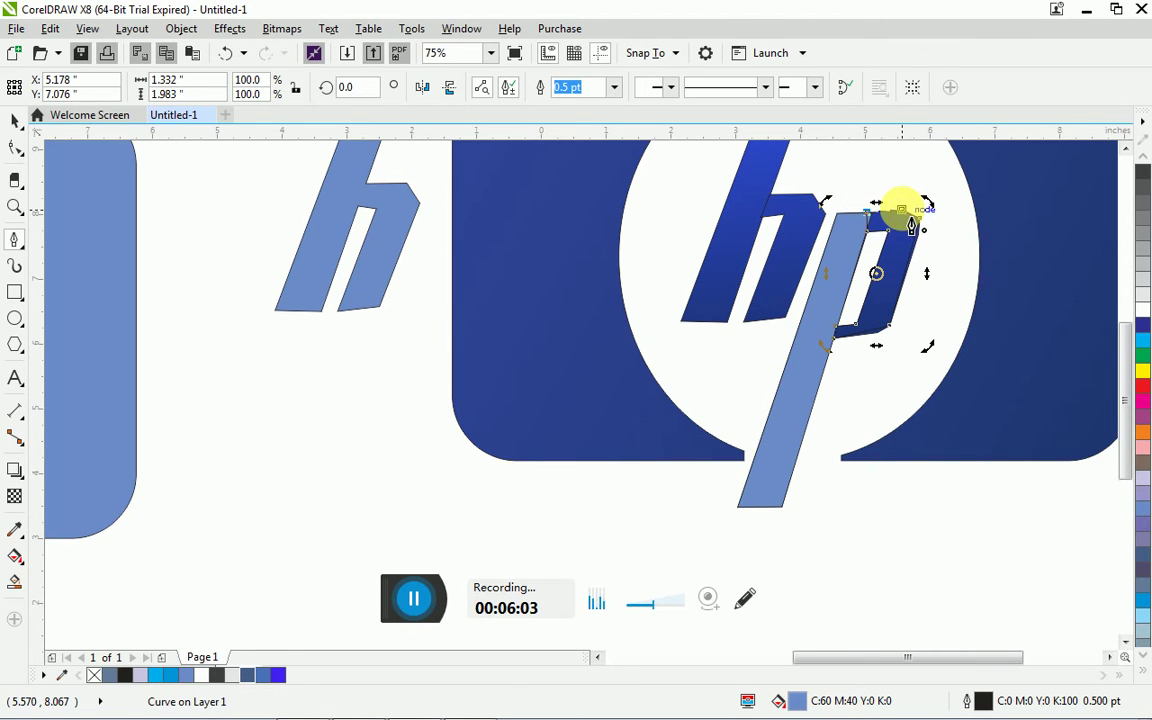
click(908, 222)
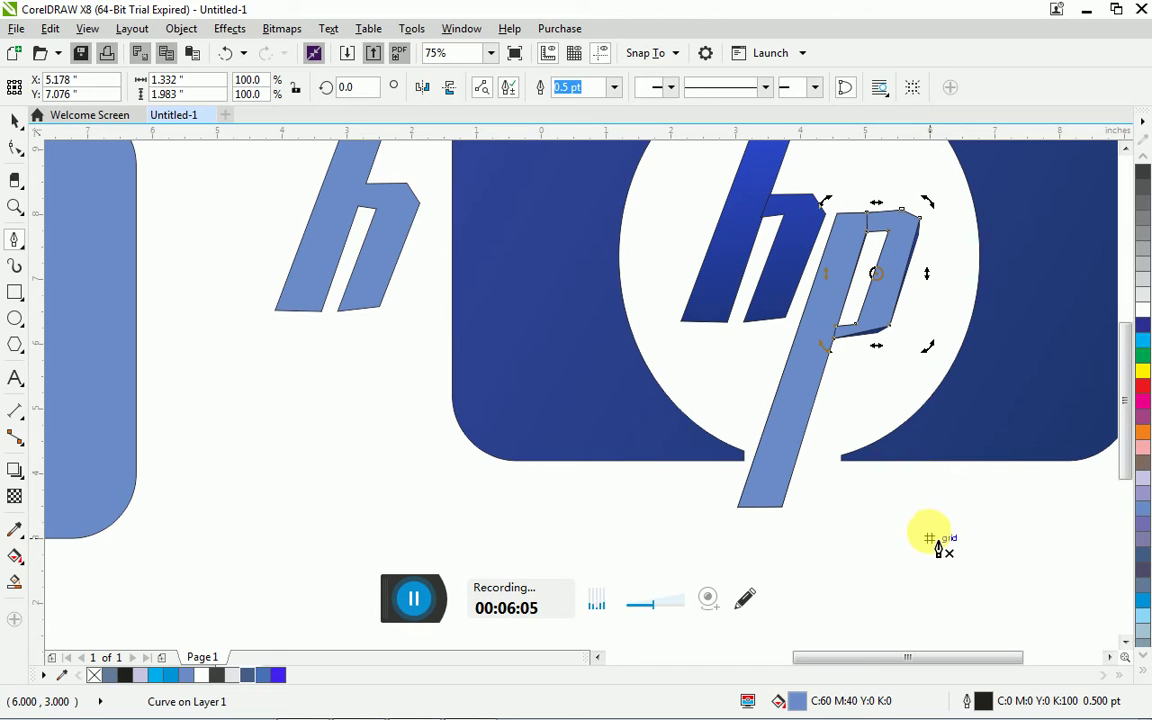
- Nudge the traced bowl slightly over the reference p so it covers the outer edge better
click(15, 122)
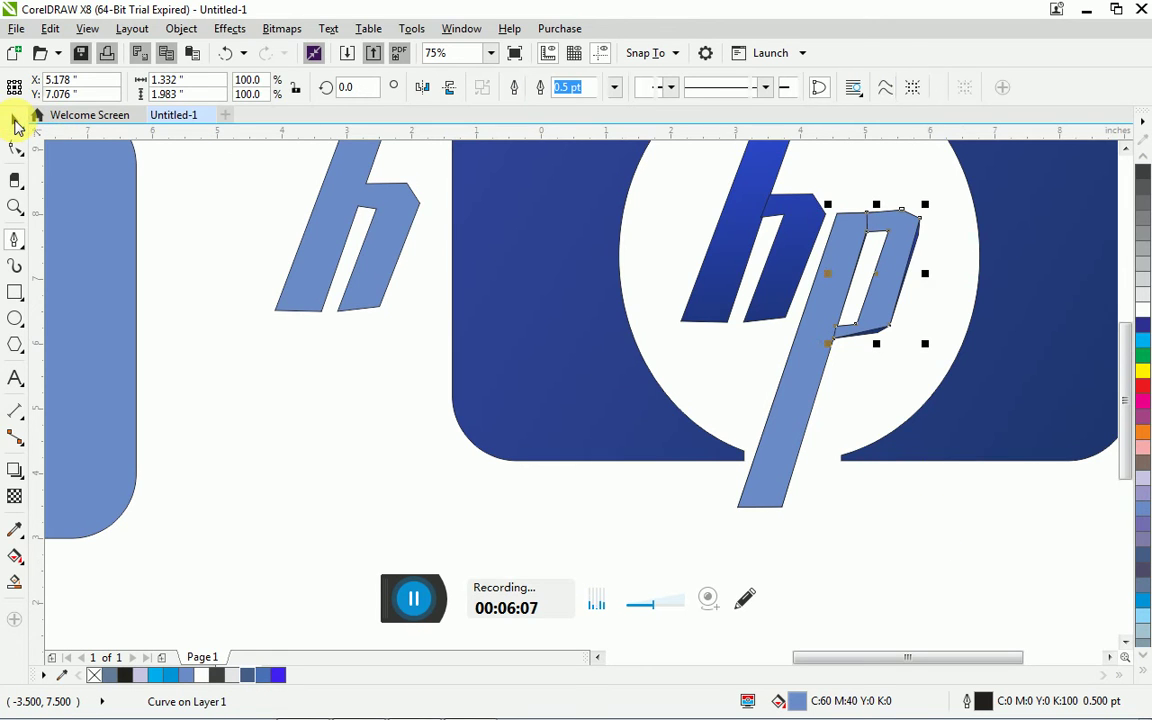
scroll(805, 213, up, 2)
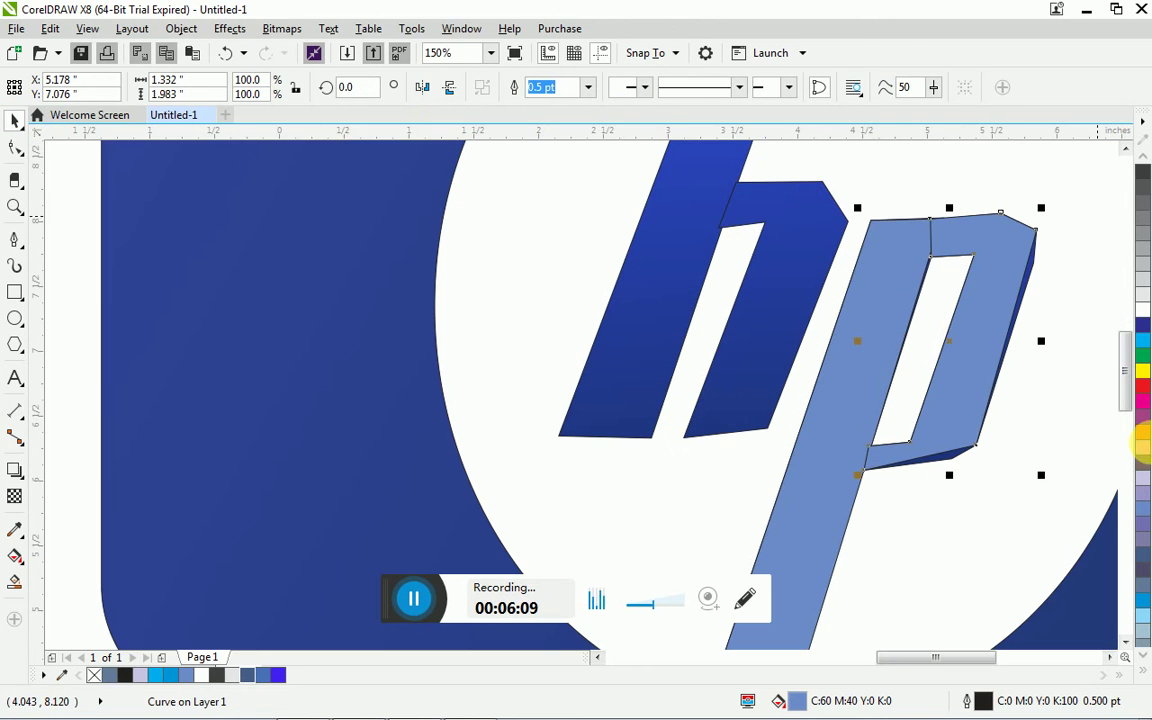
drag(1124, 399, 1128, 410)
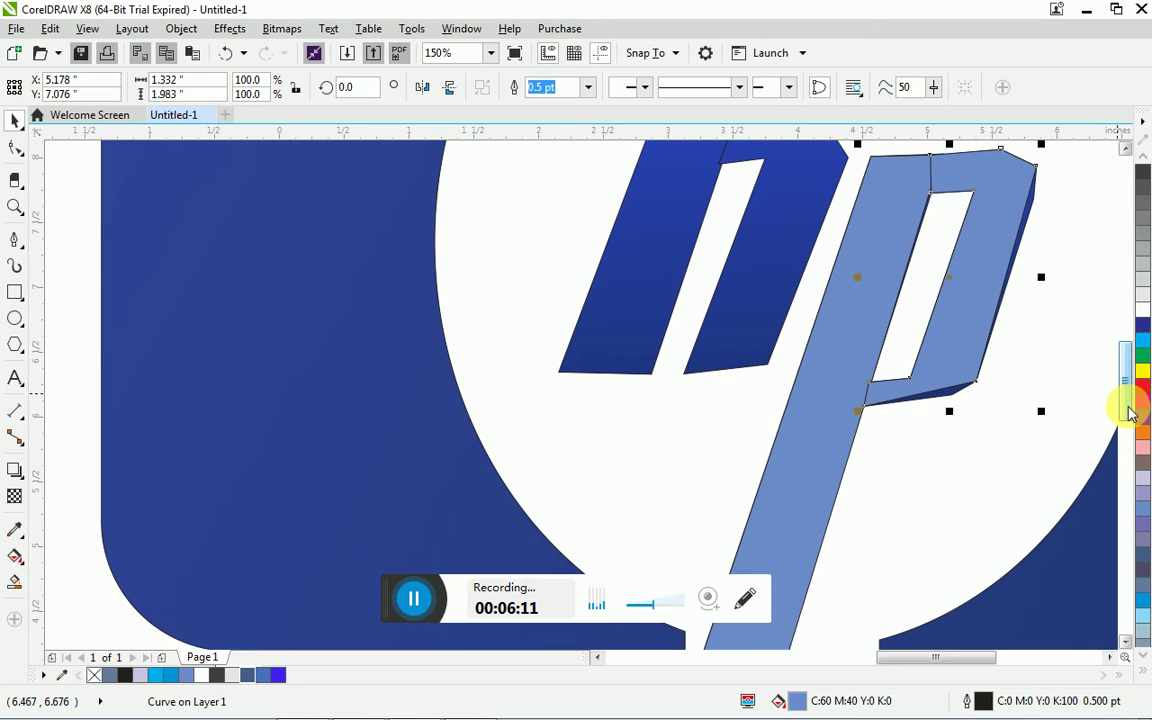
click(951, 368)
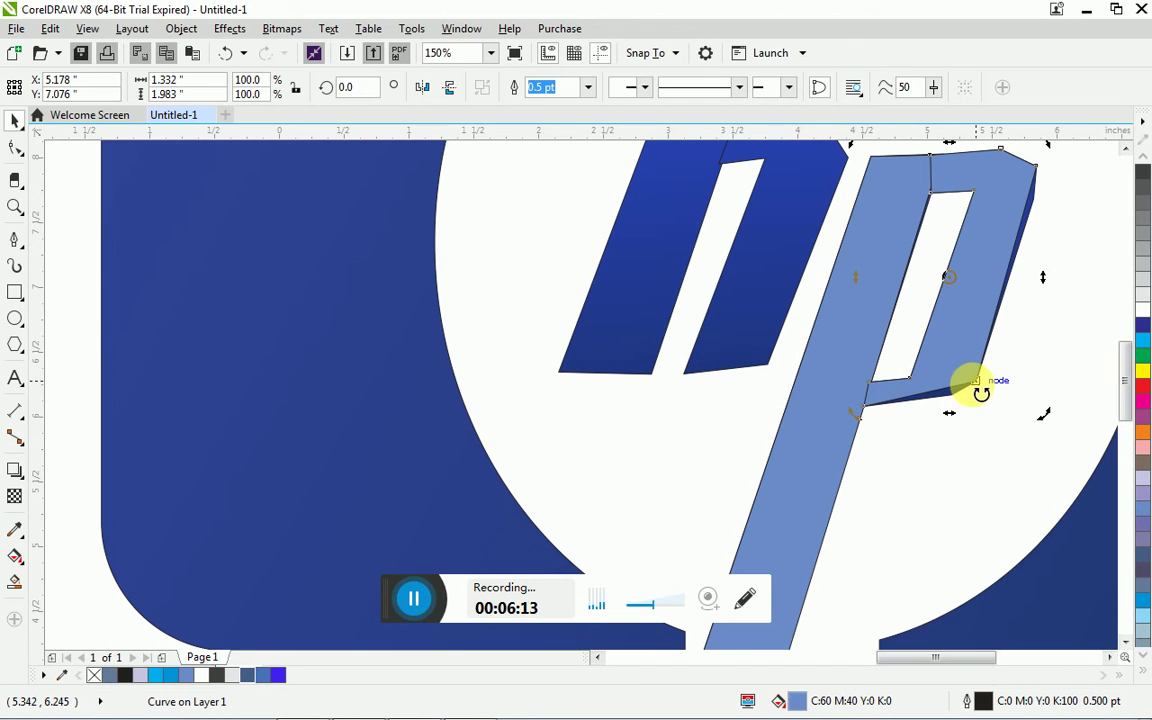
click(957, 298)
click(1038, 150)
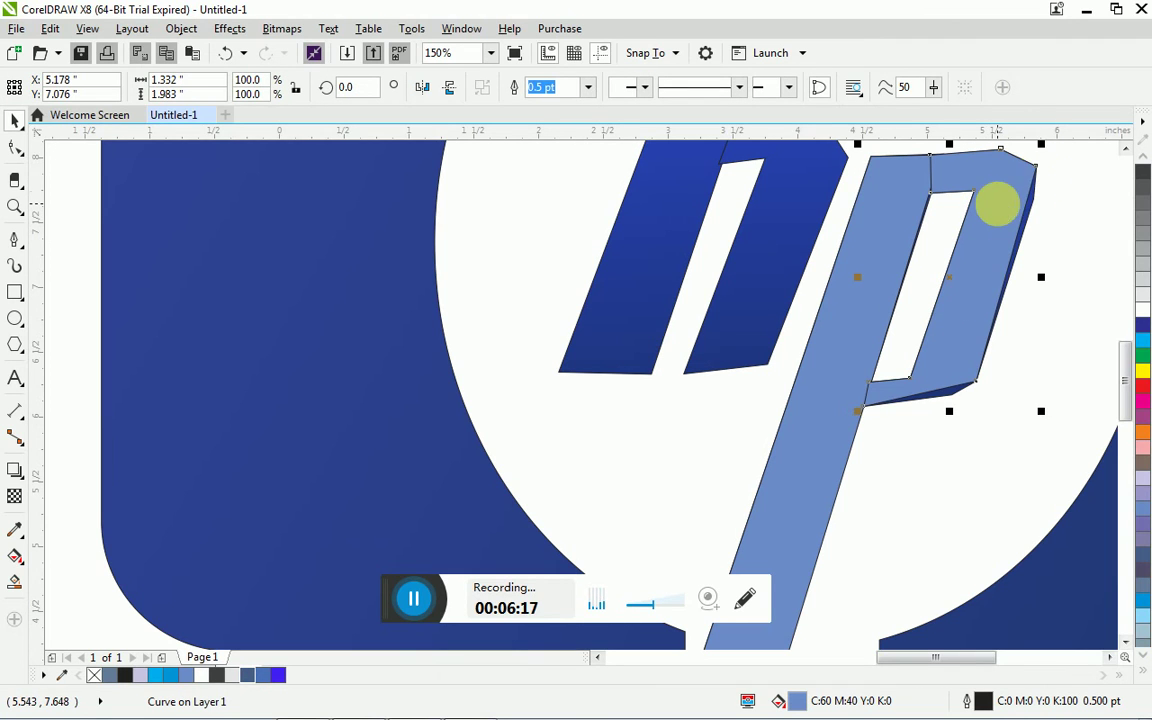
drag(1028, 167, 1027, 198)
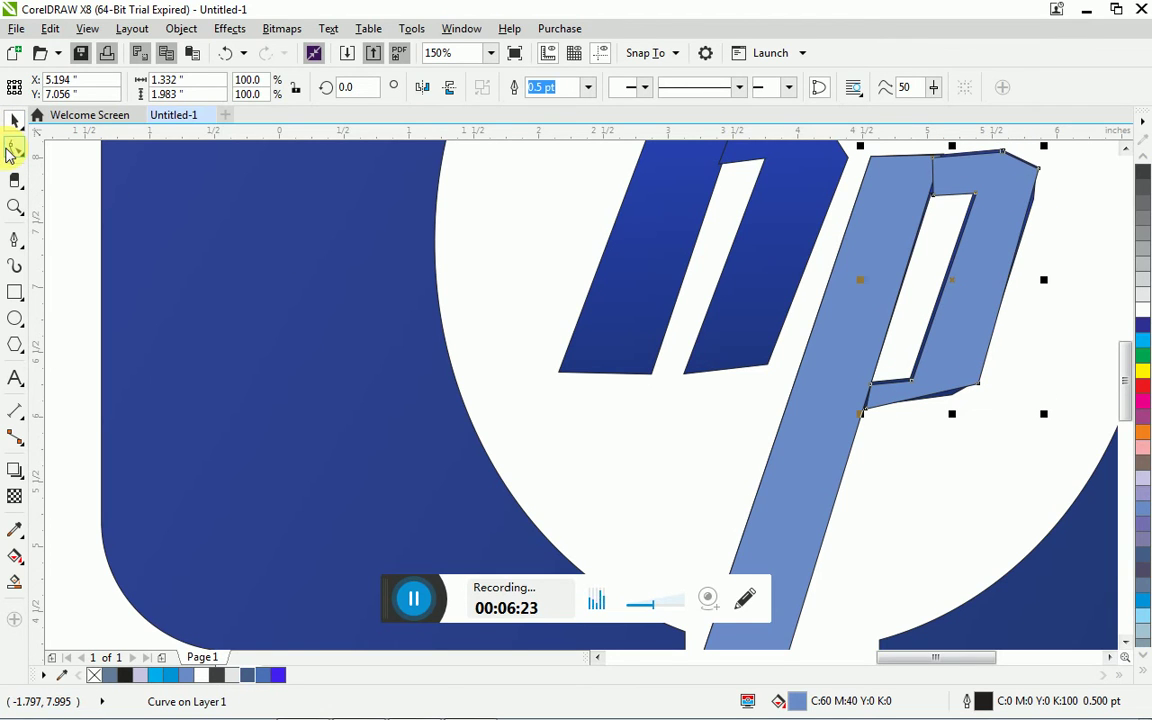
- Move the bowl's lower corner nodes onto the stem edge and the reference p's outer corner with the Shape tool
click(12, 150)
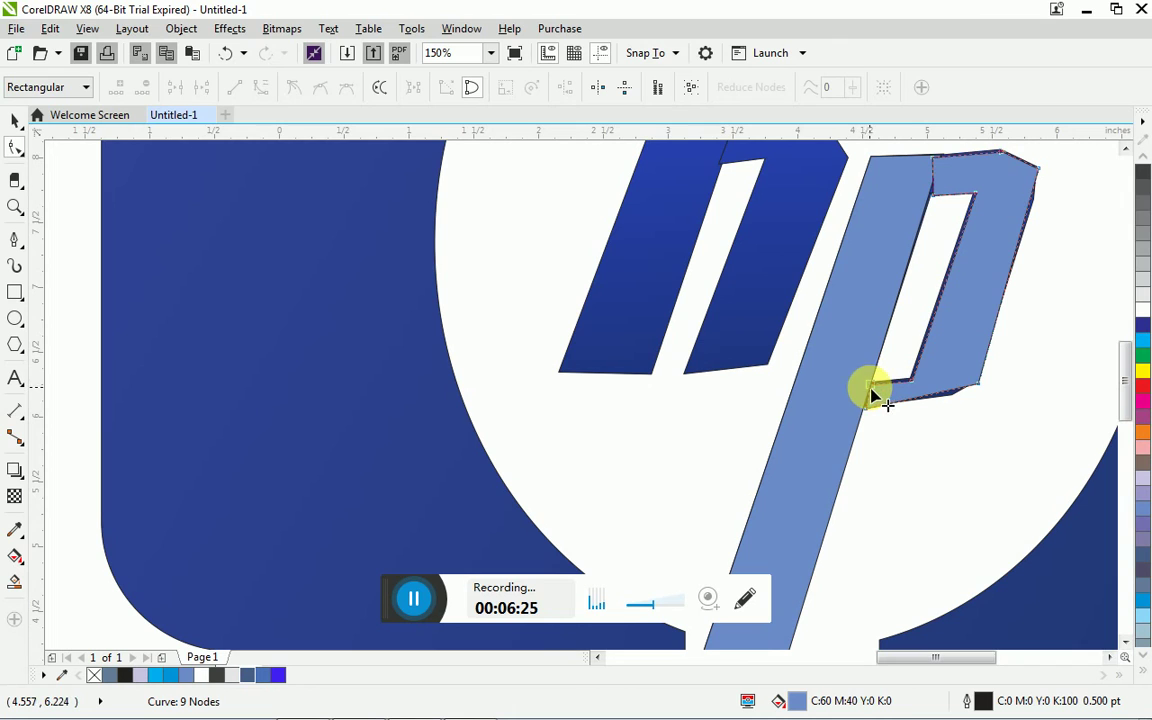
mouse_move(872, 394)
mouse_down()
mouse_move(879, 388)
mouse_move(866, 410)
mouse_up()
drag(977, 393, 950, 398)
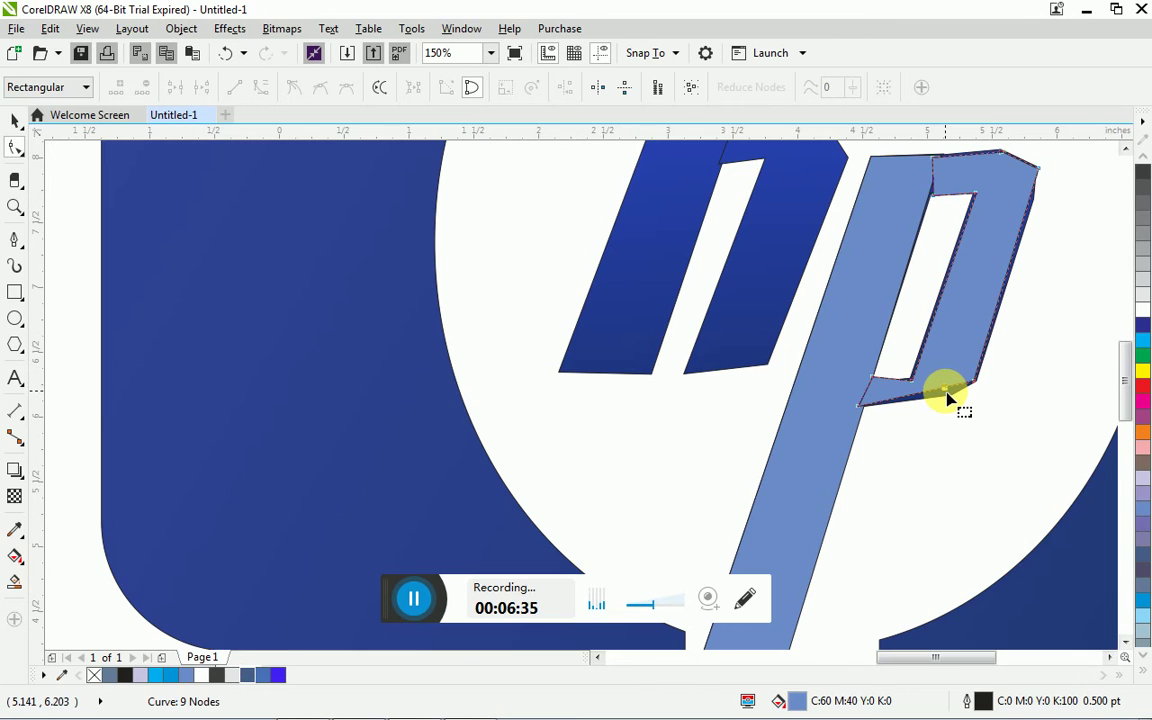
- Convert the bowl's bottom edge to a curve and bend it to follow the reference p's lower edge
right_click(946, 398)
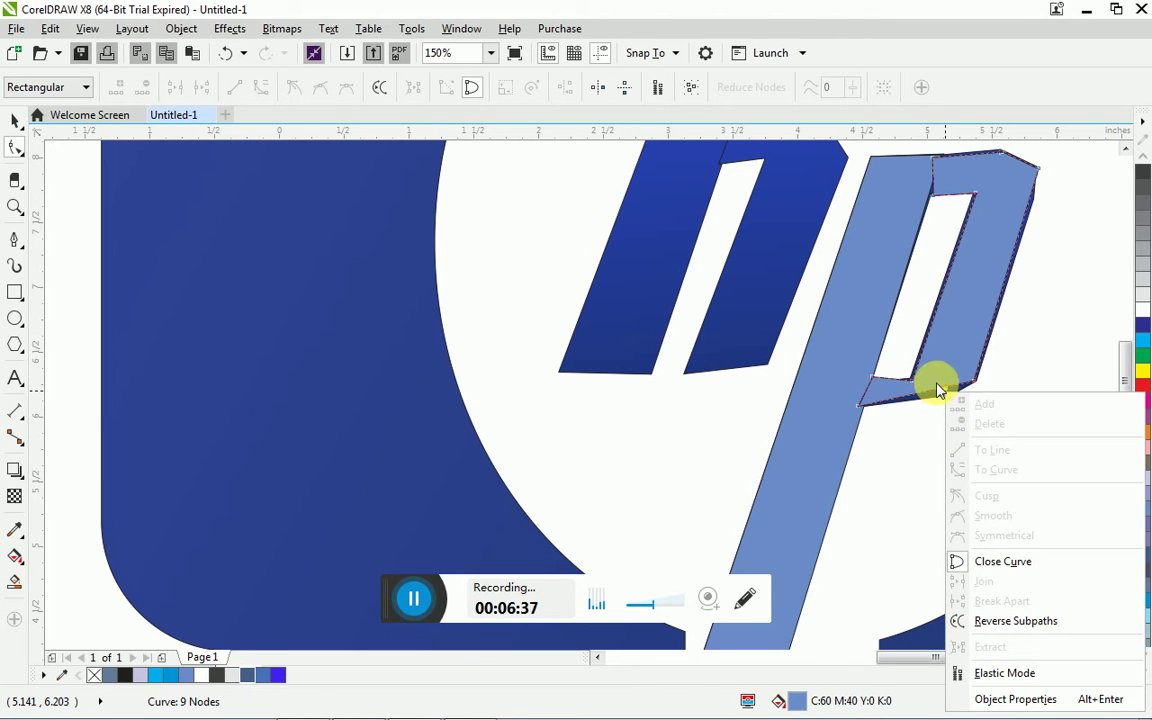
key(Escape)
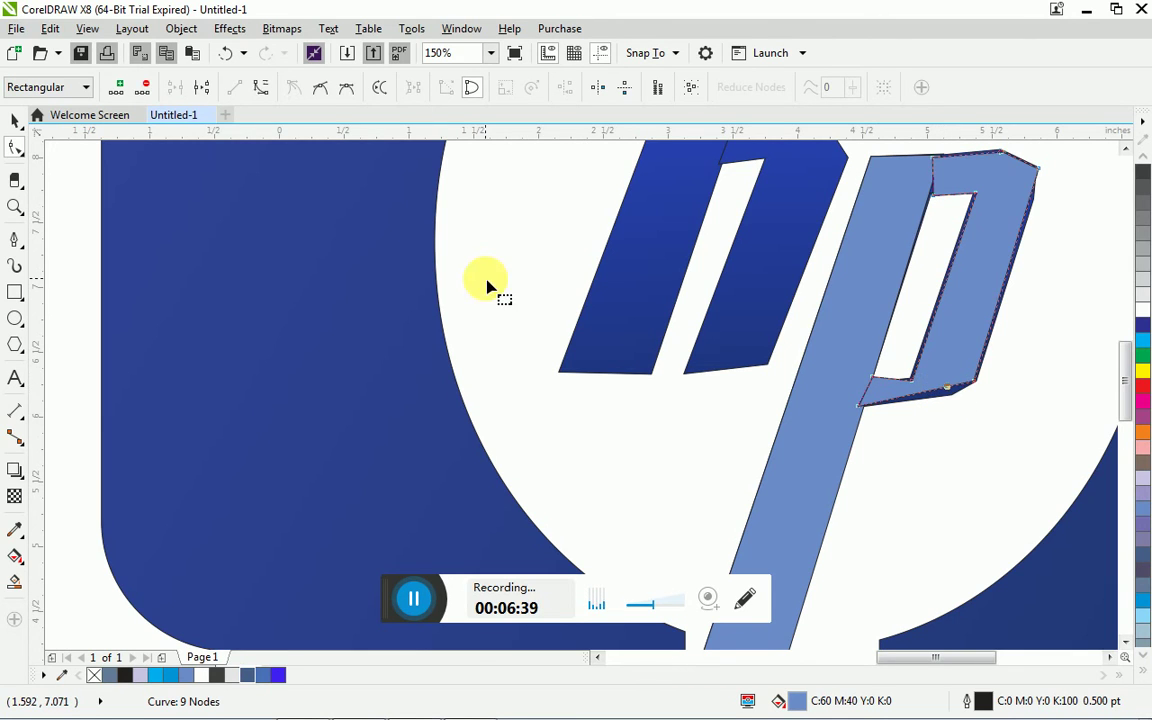
click(262, 88)
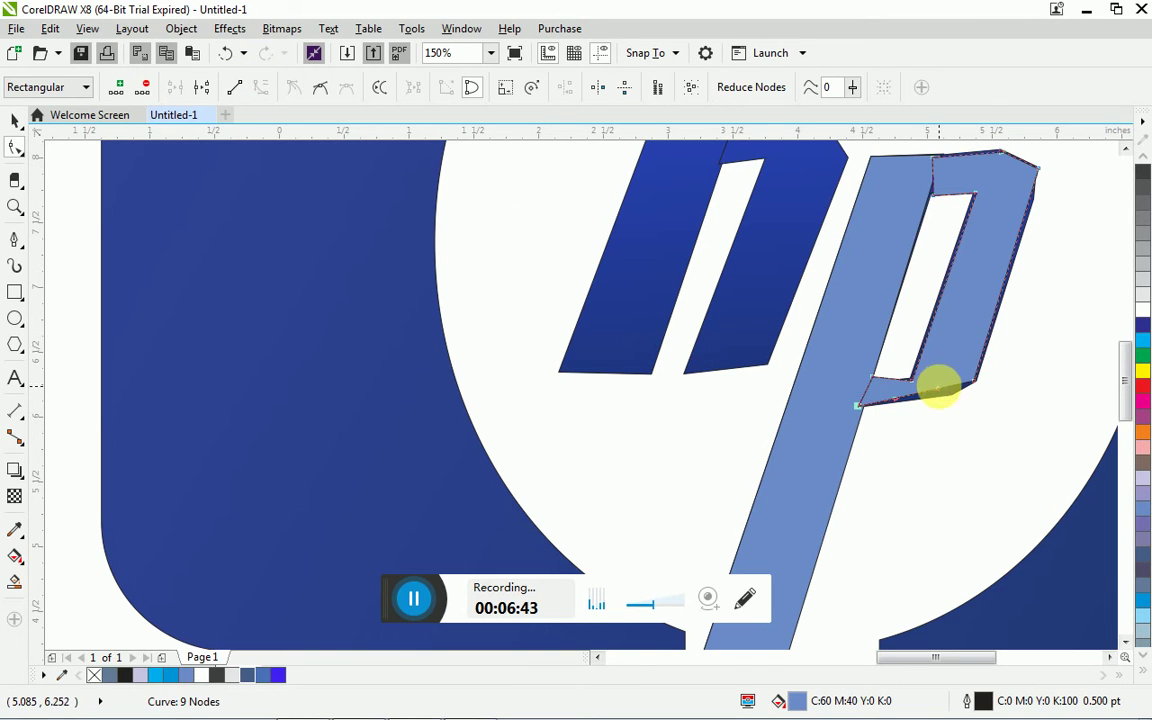
drag(945, 394, 955, 400)
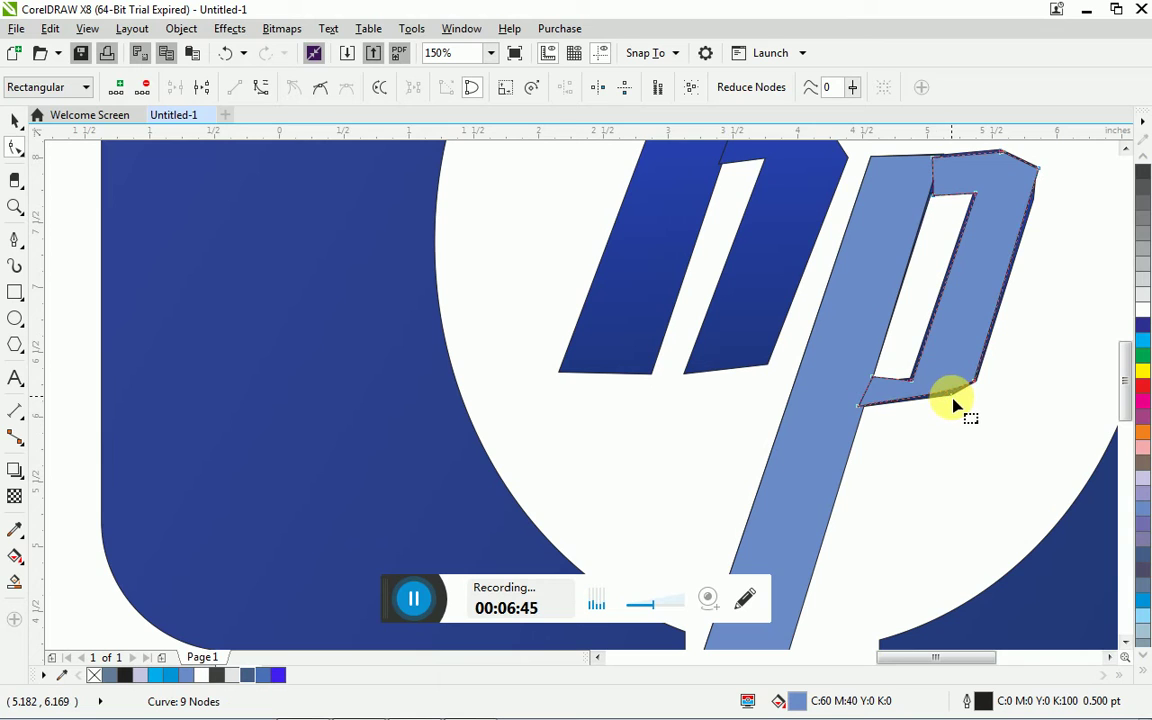
click(953, 400)
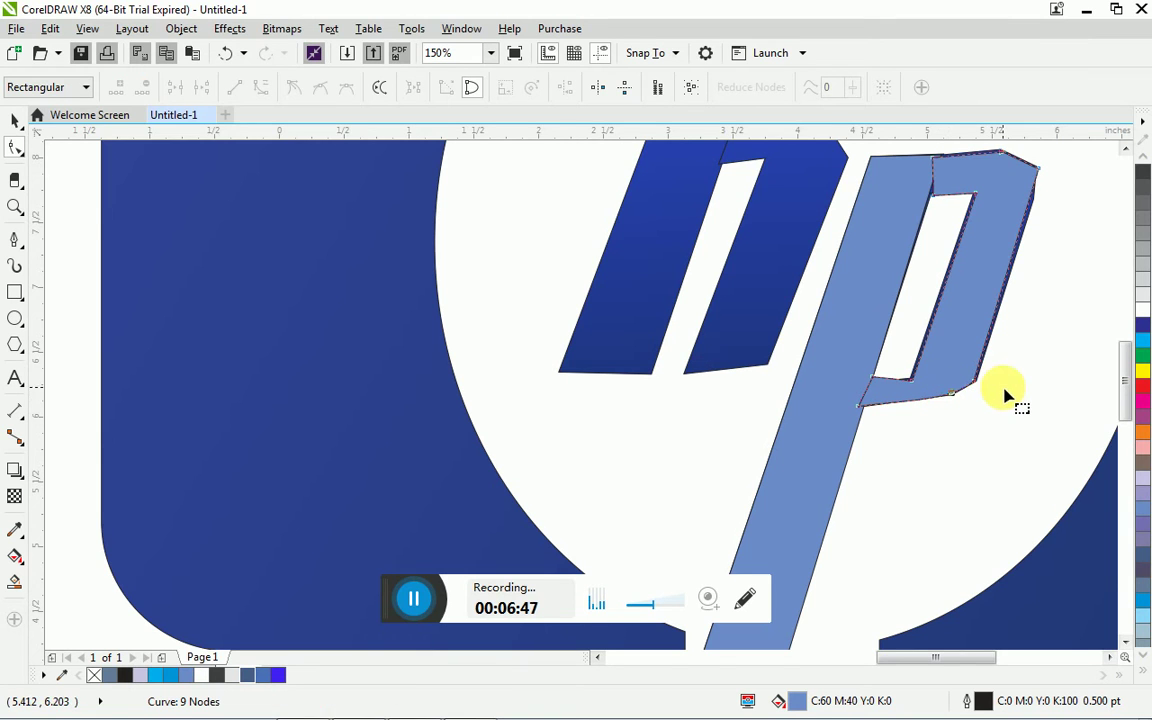
- Try to reshape the bowl's outer right edge to cover the reference p below its upper corner
drag(1131, 398, 1131, 372)
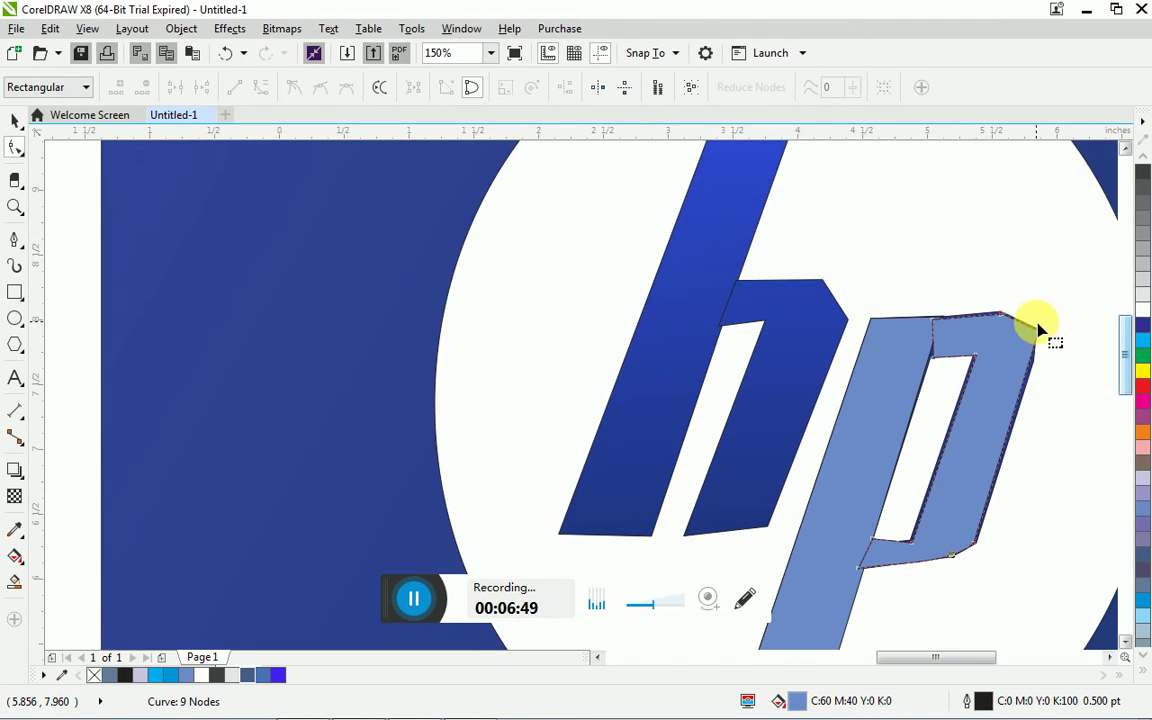
click(1040, 340)
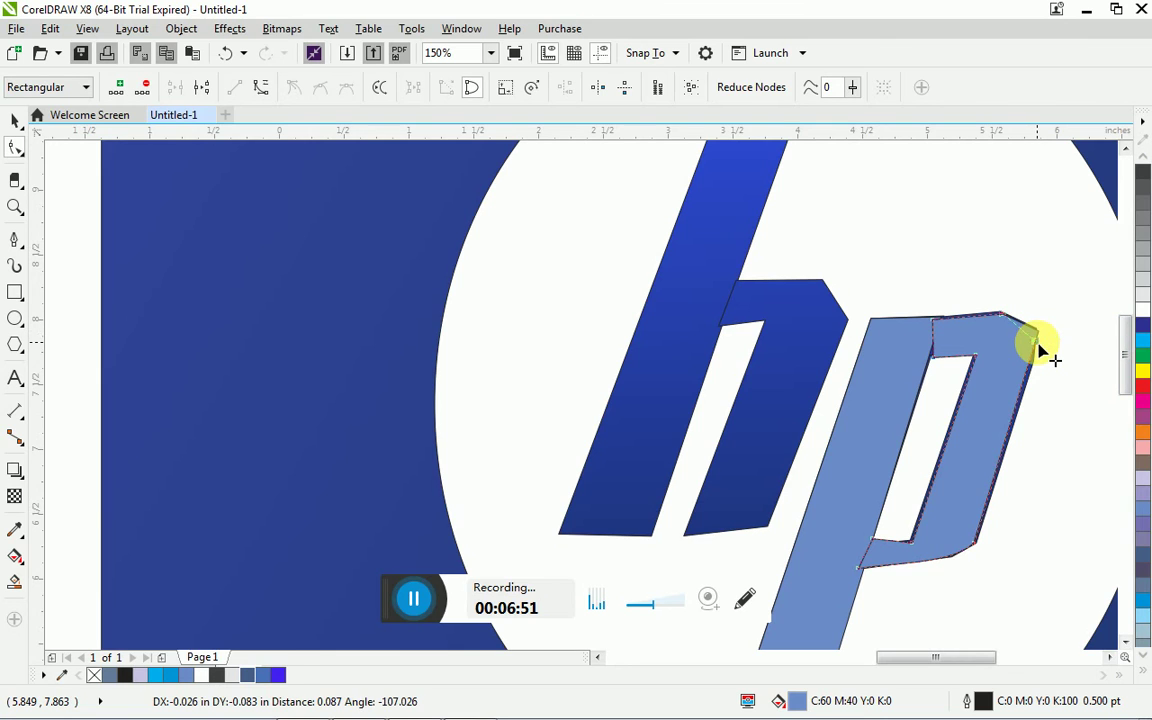
drag(1040, 340, 1040, 340)
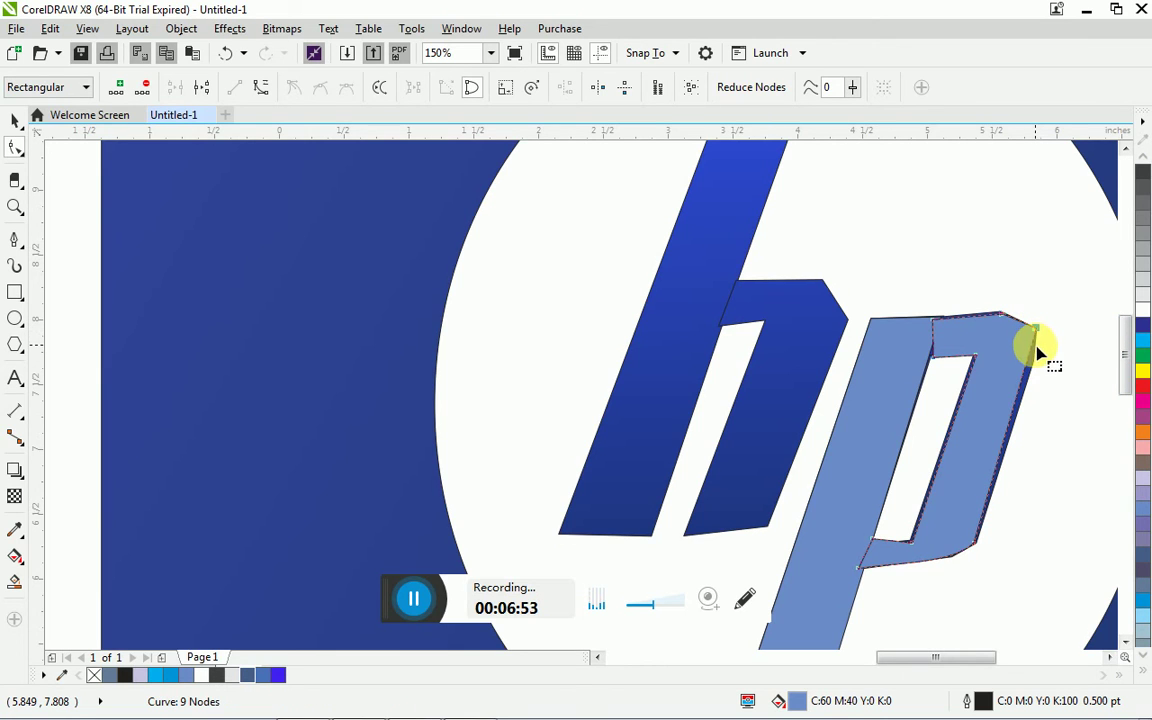
click(1002, 341)
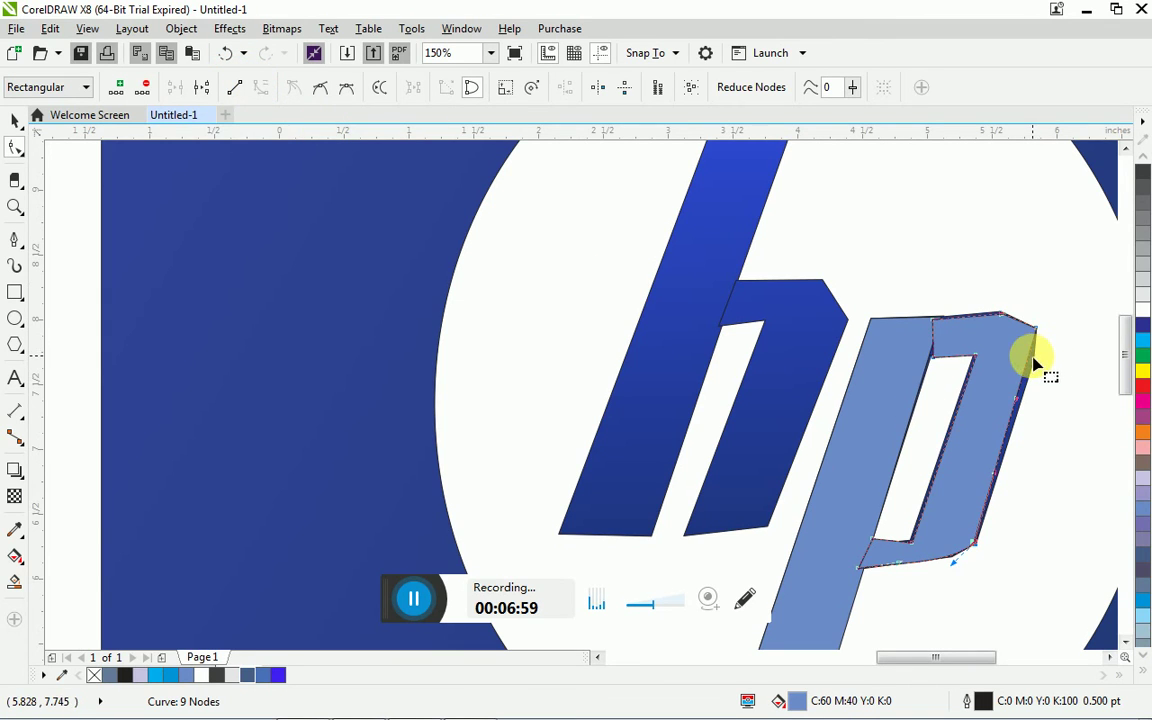
drag(1032, 365, 1041, 373)
key(ctrl+z)
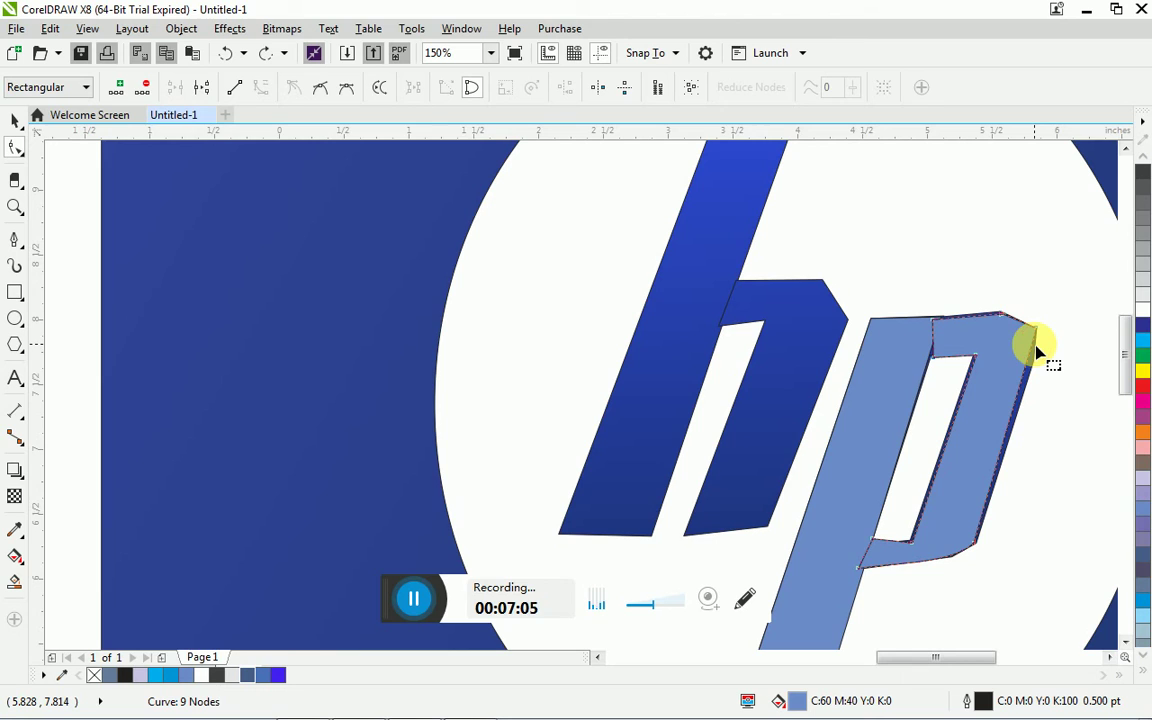
click(1036, 360)
click(1031, 359)
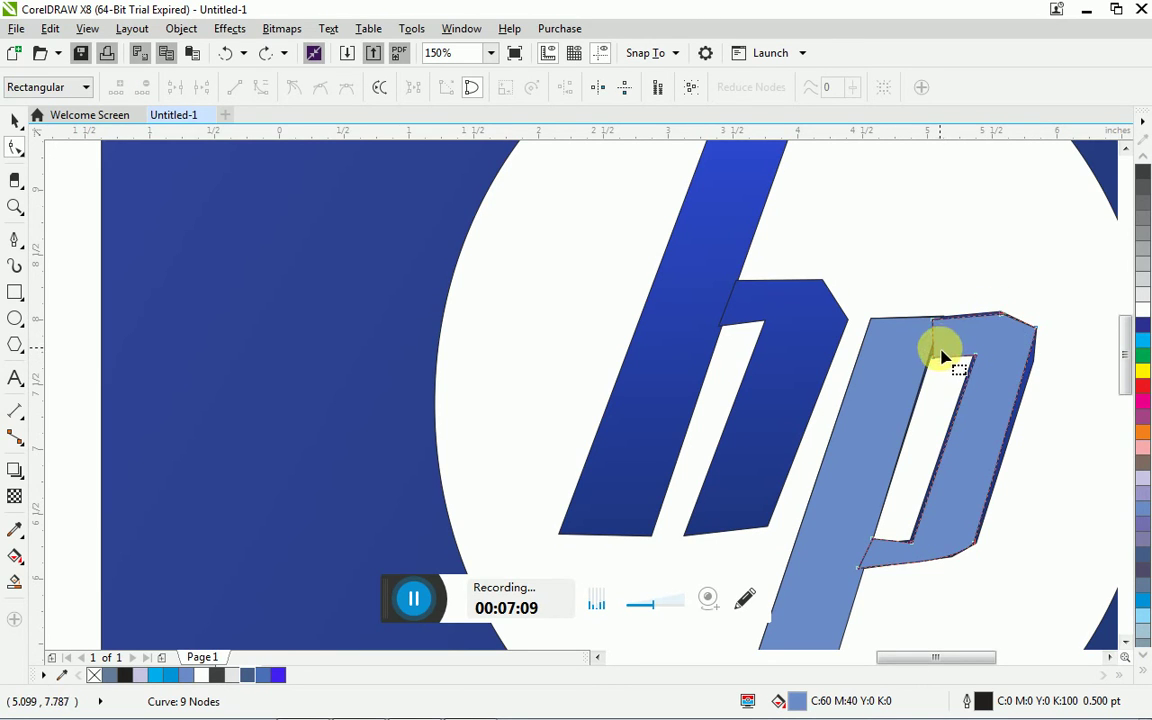
- Move the bowl's upper inner corner node onto the stem edge and weld the bowl and stem into one p shape
drag(936, 358, 929, 355)
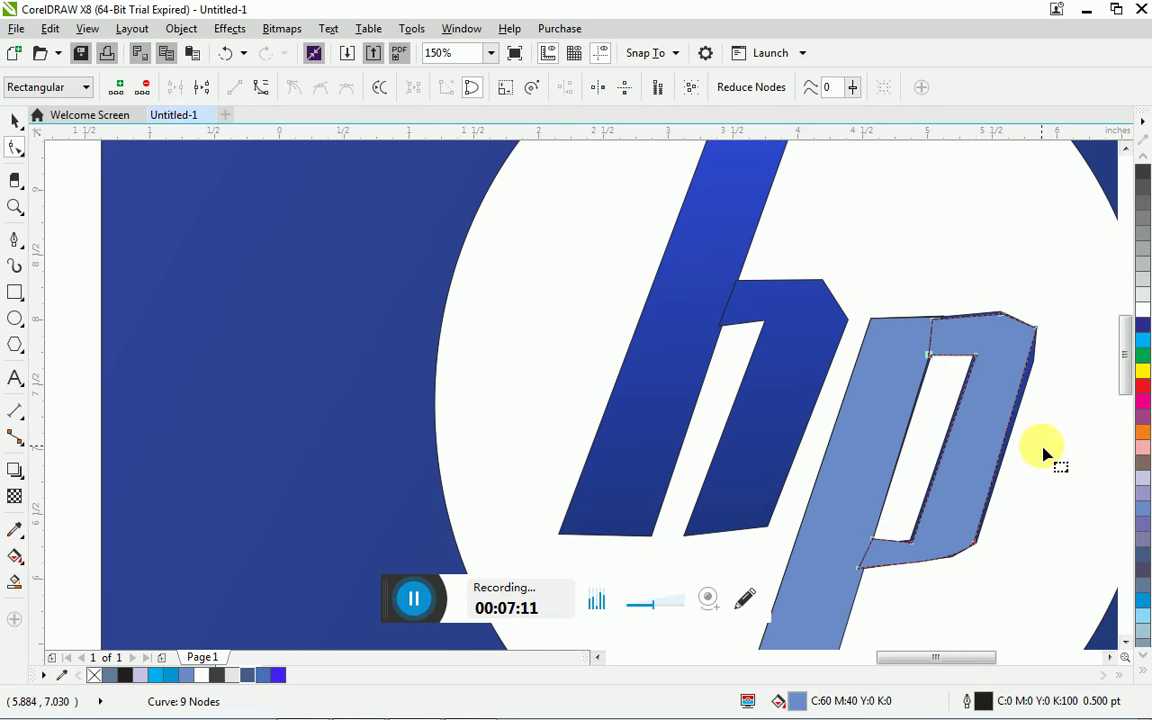
key(Escape)
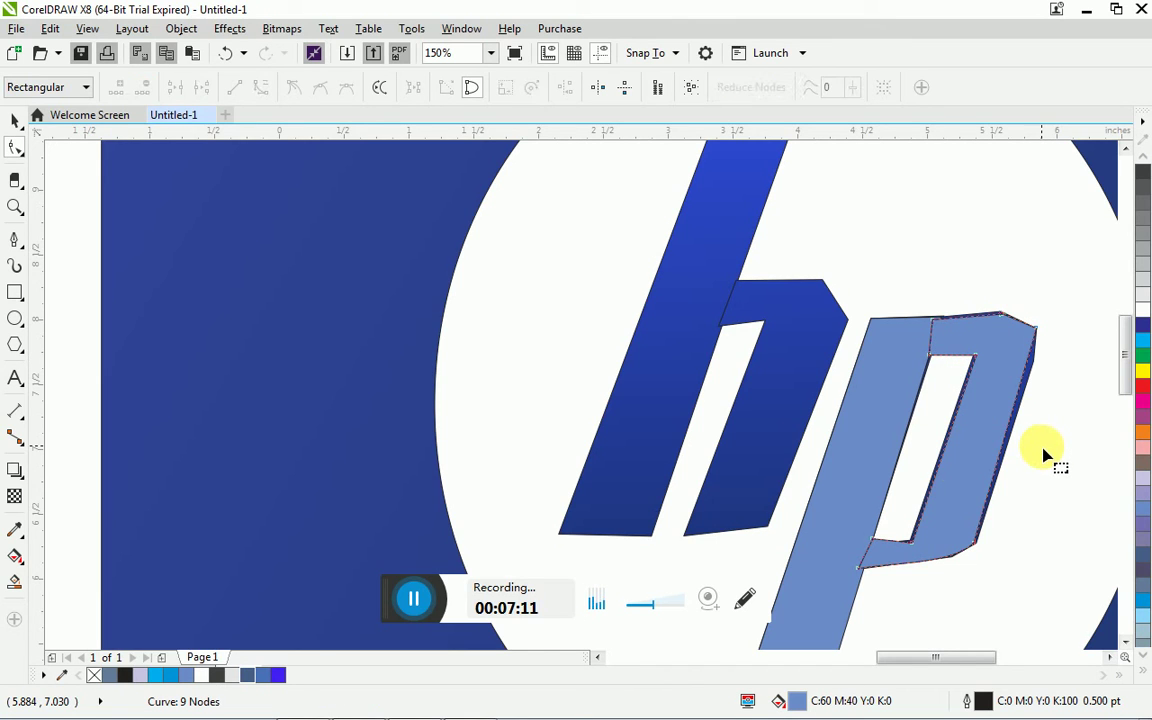
click(872, 477)
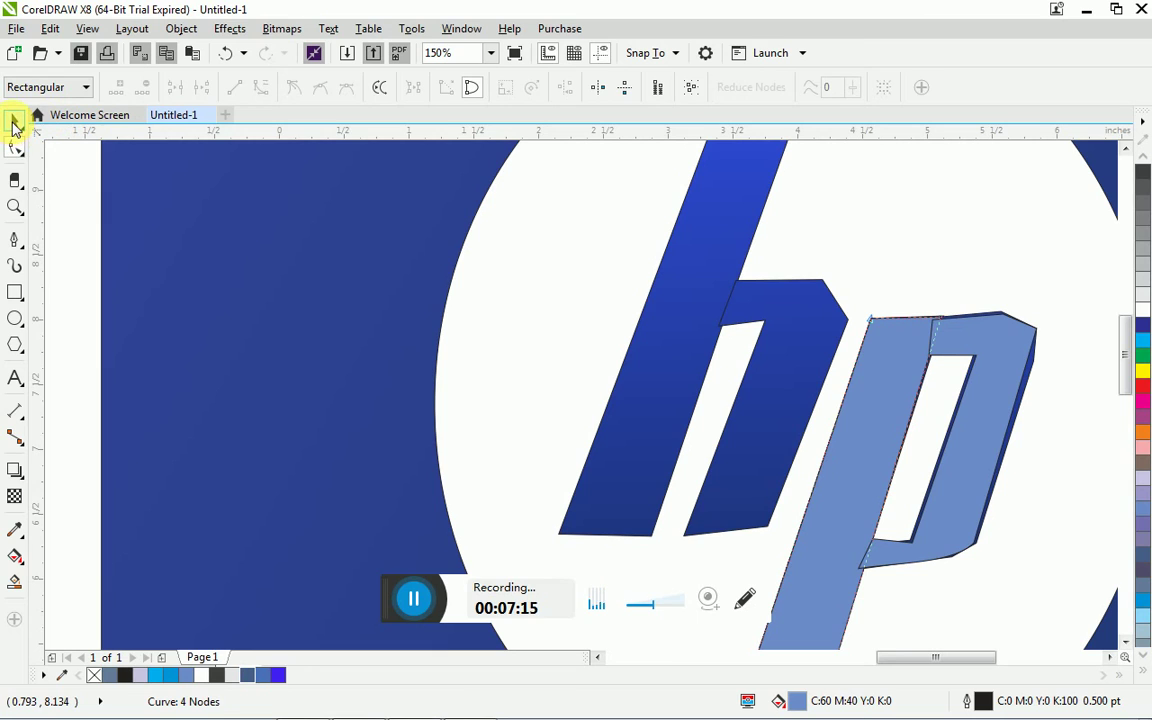
click(14, 122)
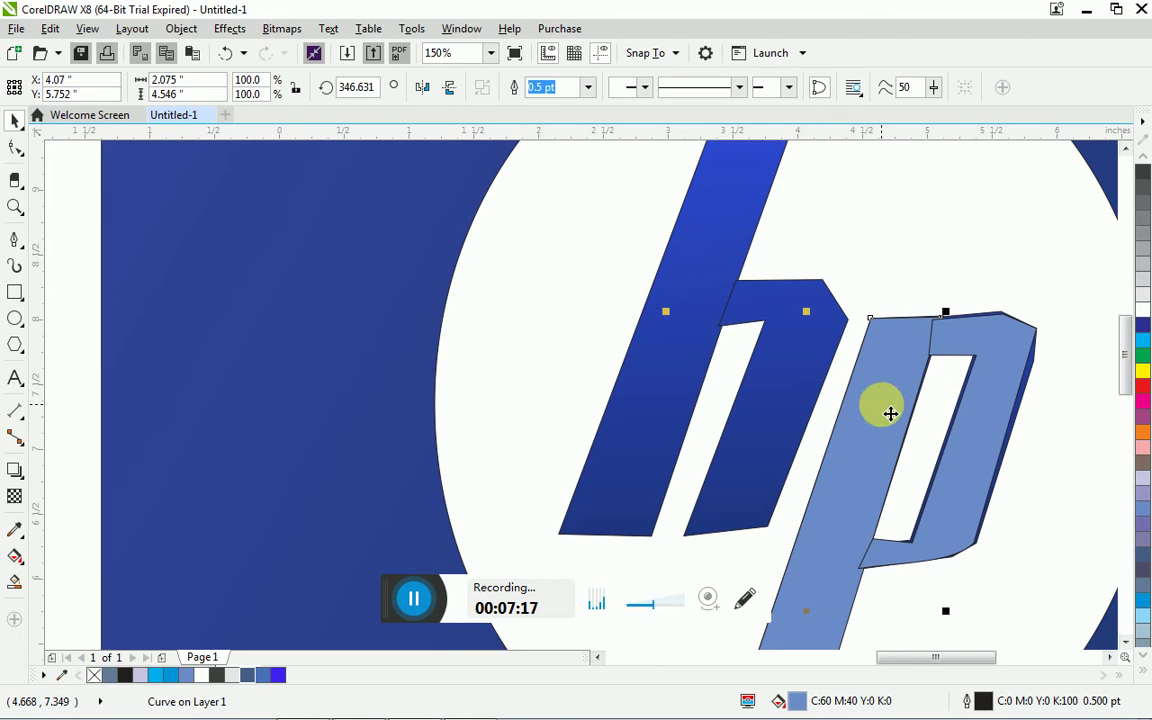
shift+click(984, 442)
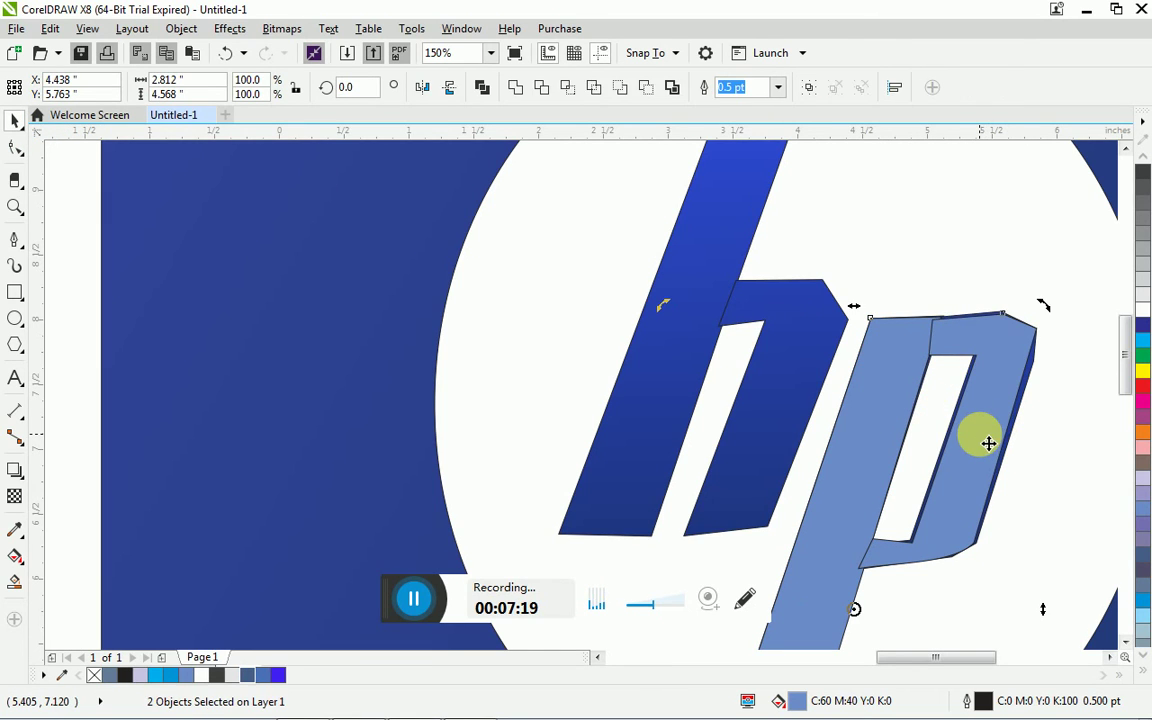
click(513, 90)
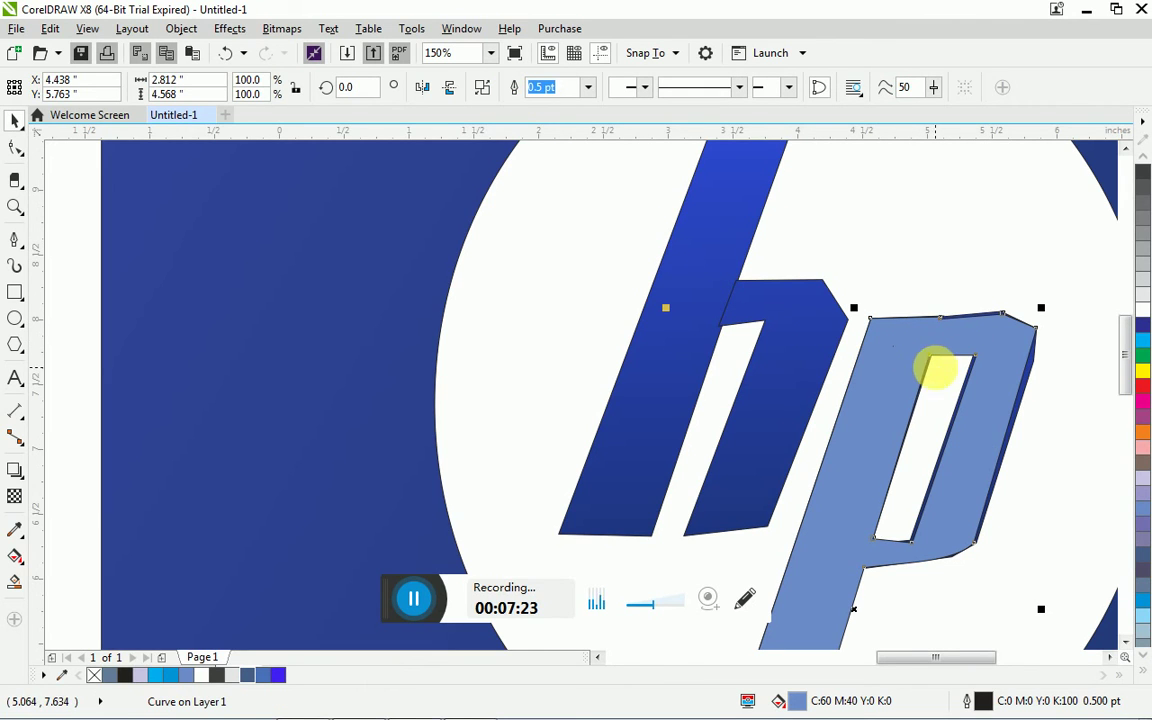
- Move the welded p off the reference letters and scale it to 85.7 percent
drag(970, 385, 333, 312)
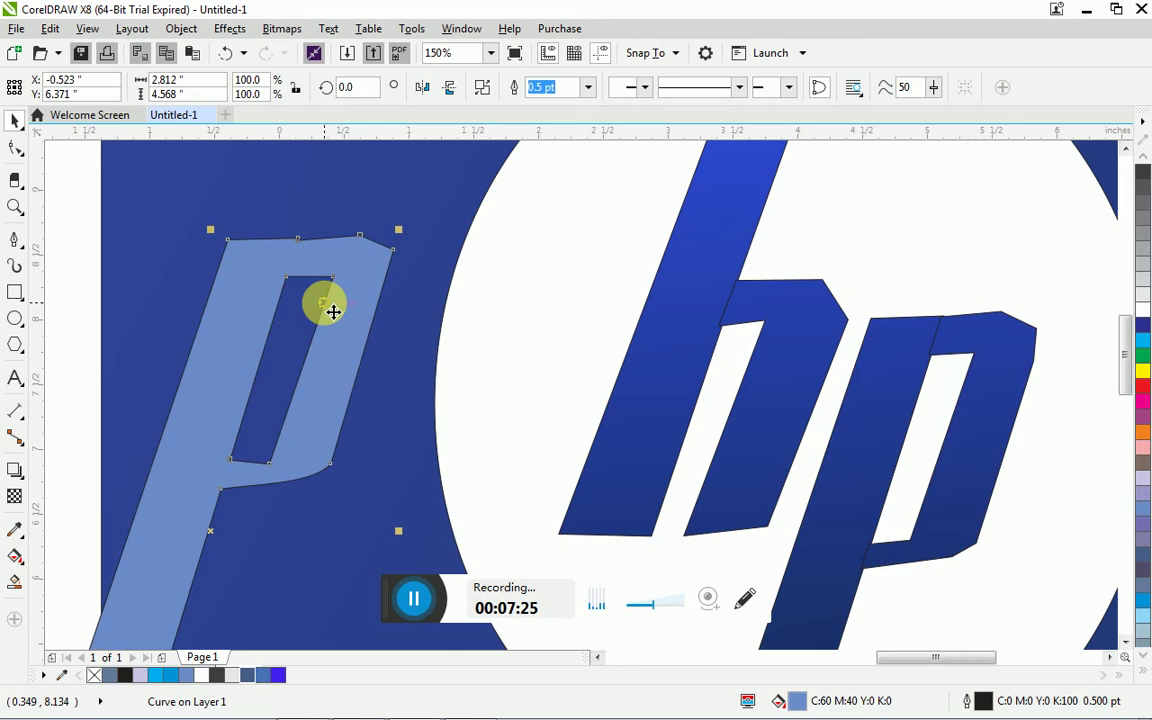
scroll(333, 312, down, 2)
scroll(331, 311, down, 2)
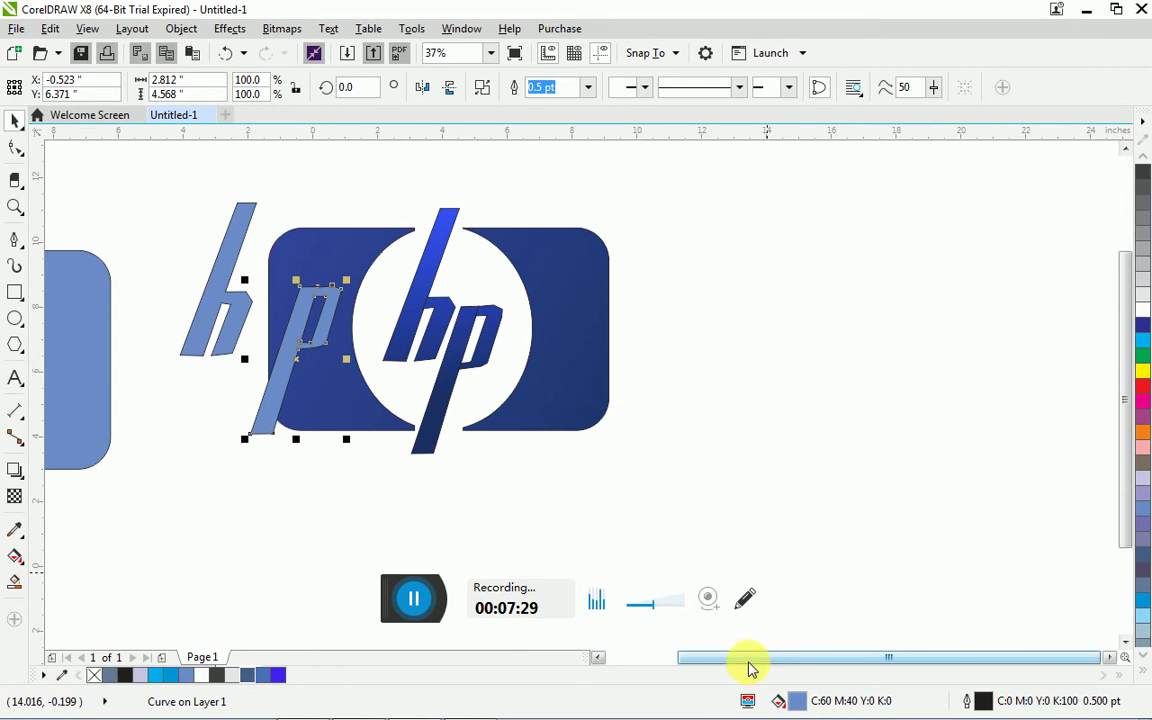
drag(751, 668, 663, 668)
mouse_move(700, 308)
mouse_down()
mouse_move(689, 283)
mouse_move(689, 321)
mouse_up()
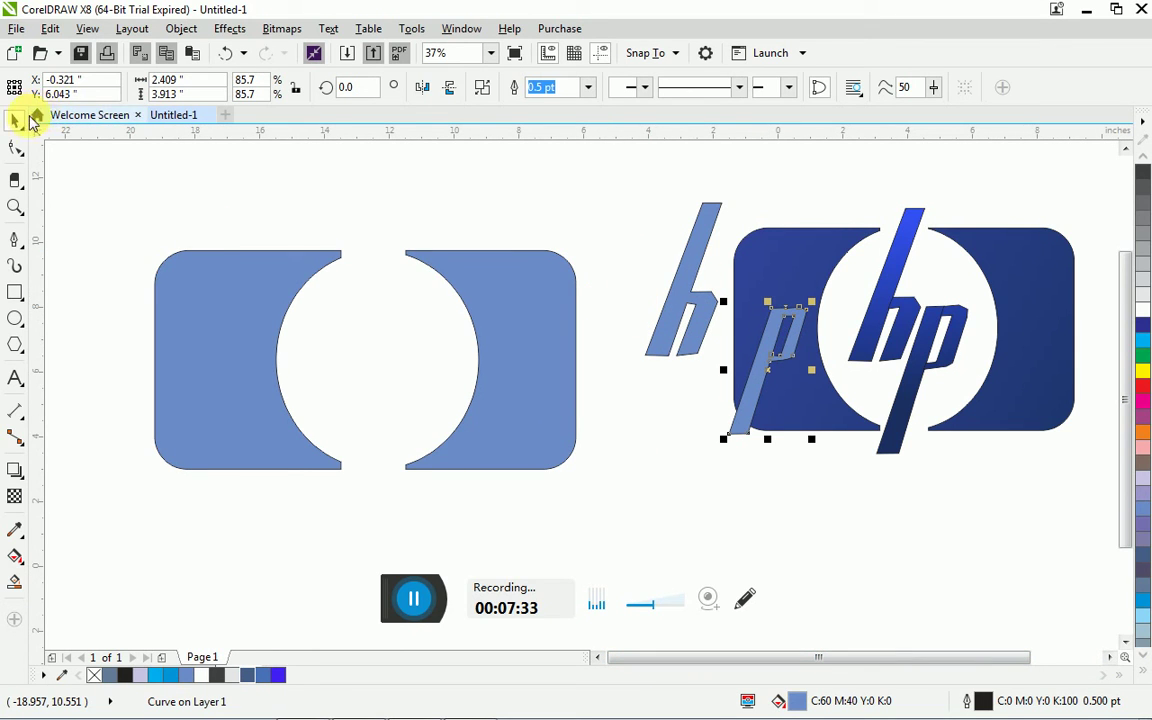
- Place the h and p inside the circular opening of the new background and scale the p to about 100.4 percent
drag(688, 321, 353, 352)
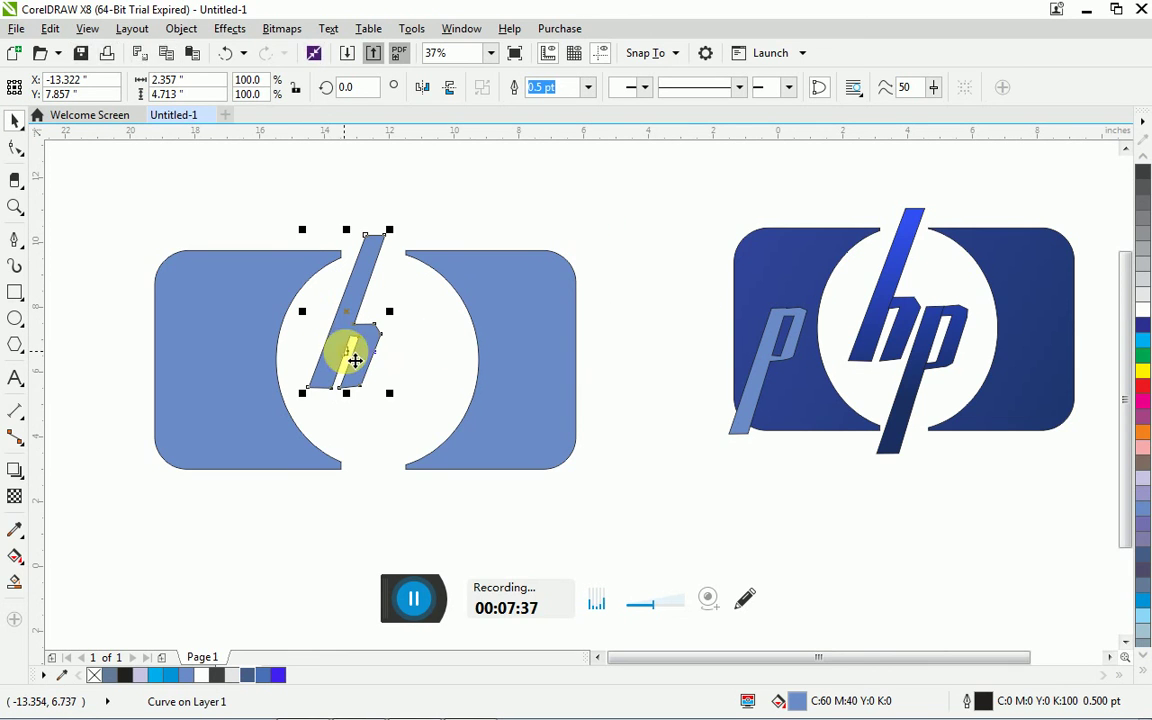
drag(766, 393, 388, 418)
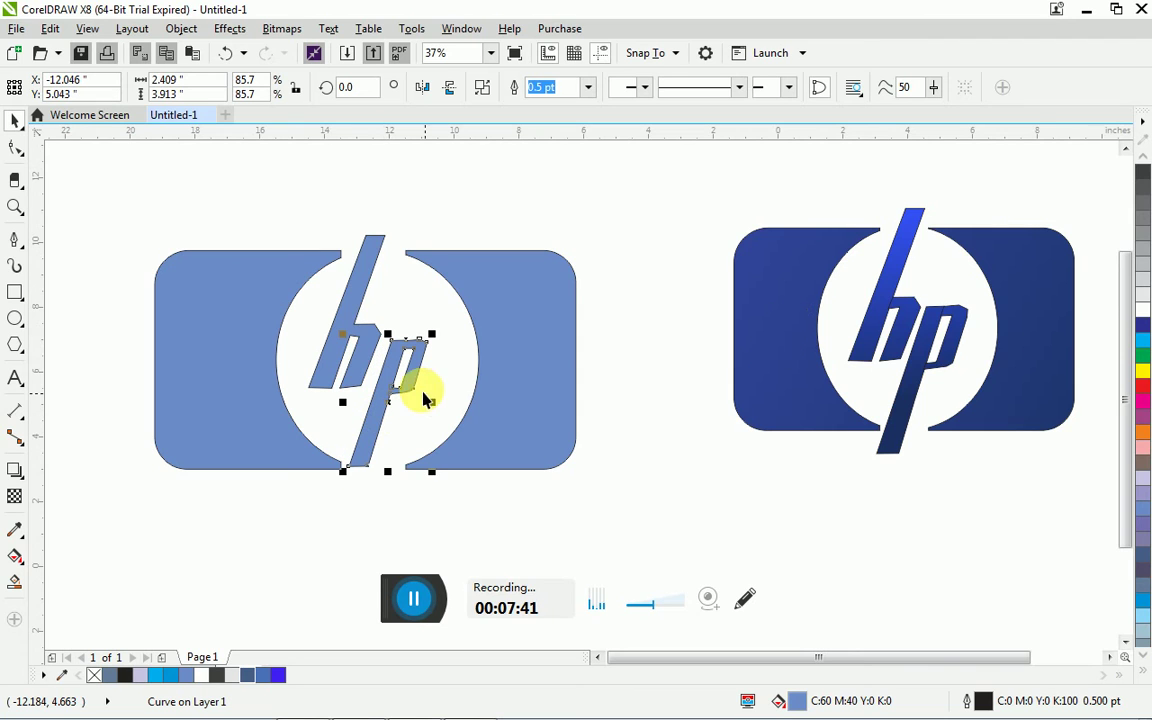
drag(441, 481, 442, 489)
mouse_move(375, 424)
mouse_down()
mouse_move(368, 450)
mouse_move(371, 435)
mouse_up()
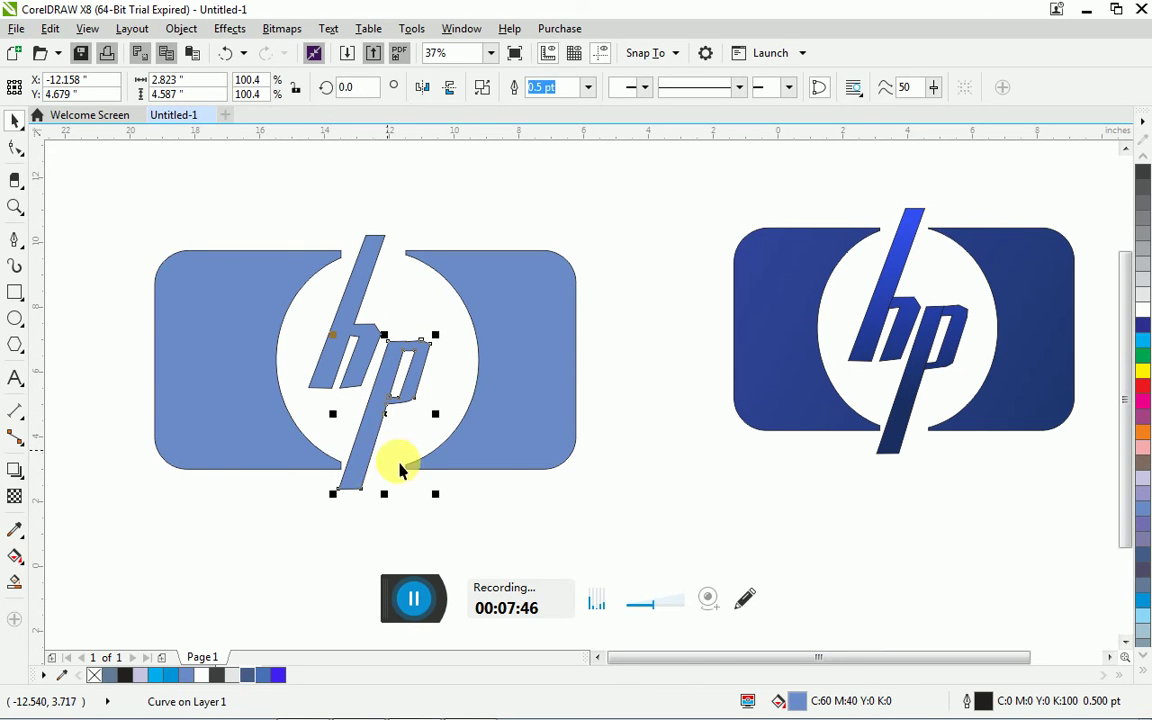
click(498, 500)
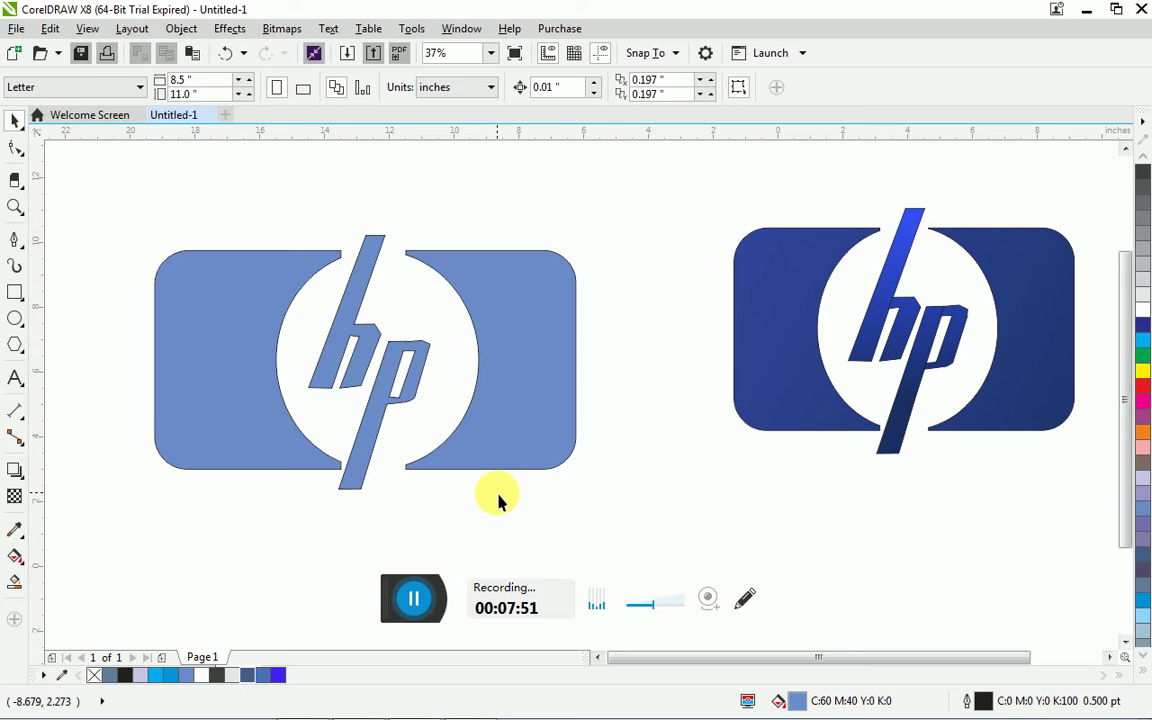
- Move the p slightly to the right and enlarge it to about 116.6 percent, and enlarge the h to about 112.2 percent
click(395, 395)
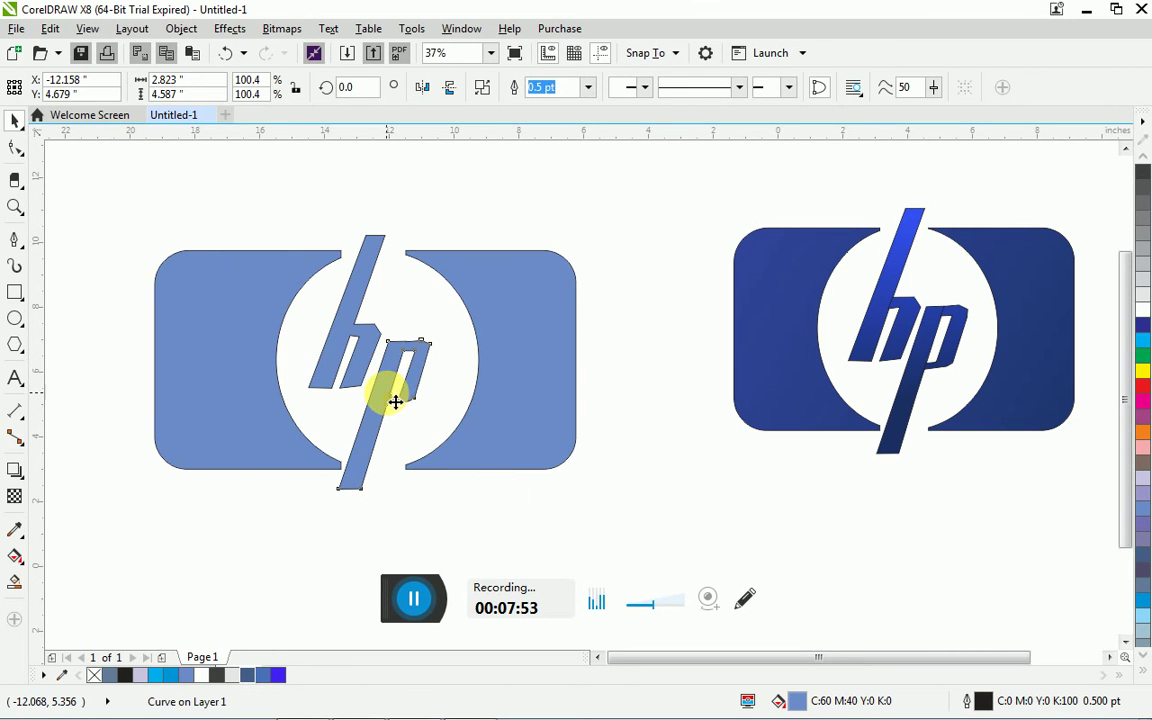
drag(395, 401, 399, 398)
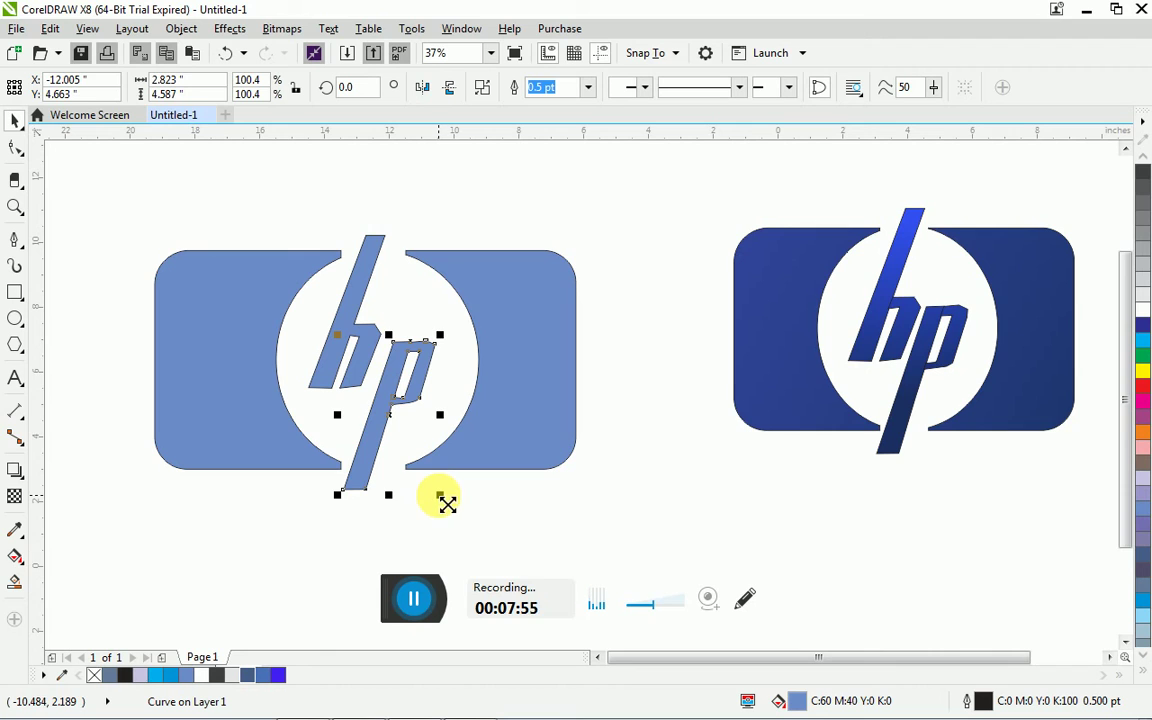
drag(447, 504, 455, 514)
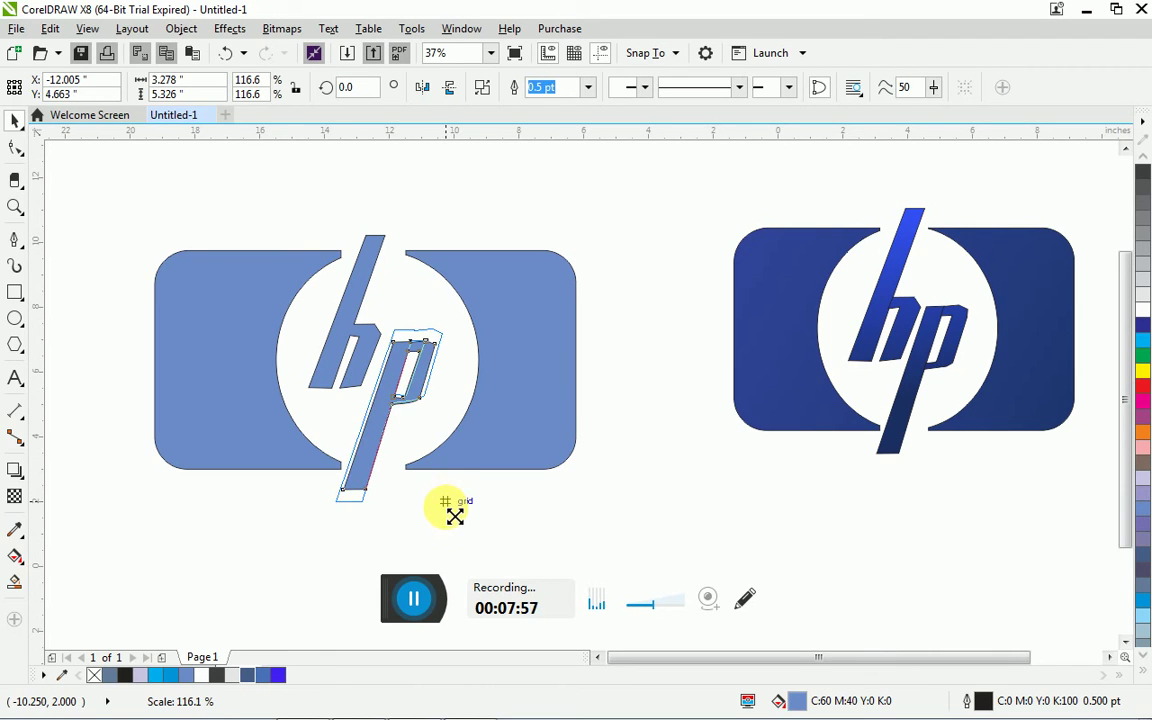
click(330, 378)
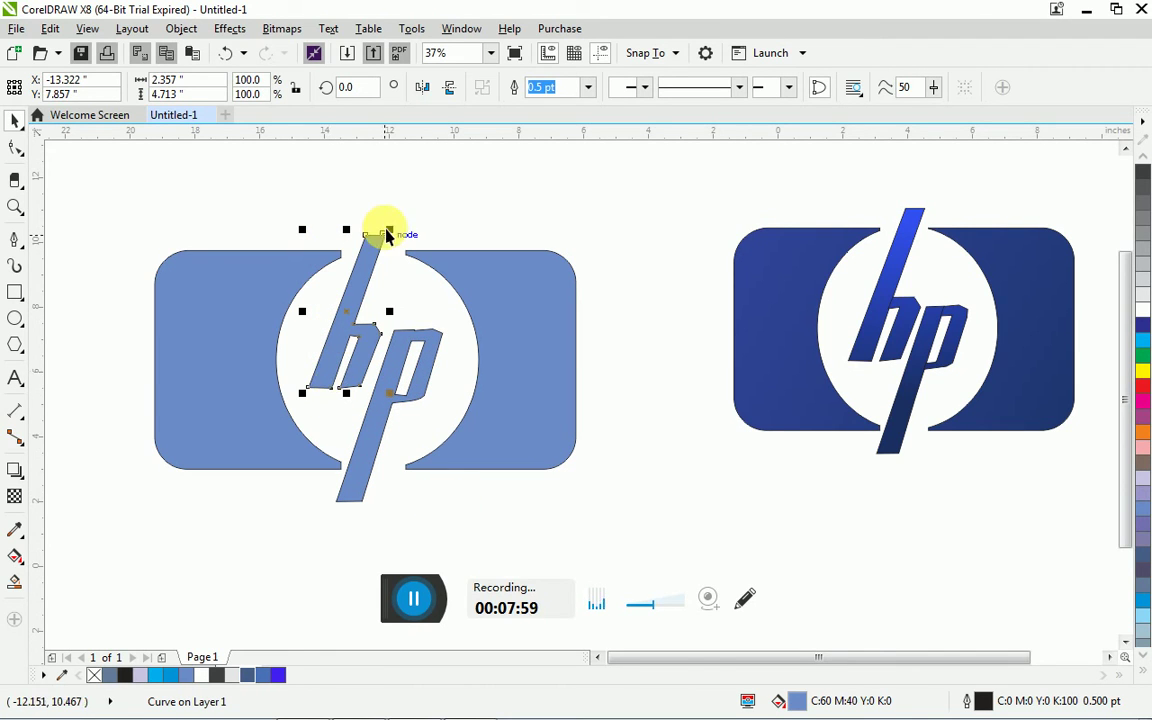
drag(391, 232, 404, 221)
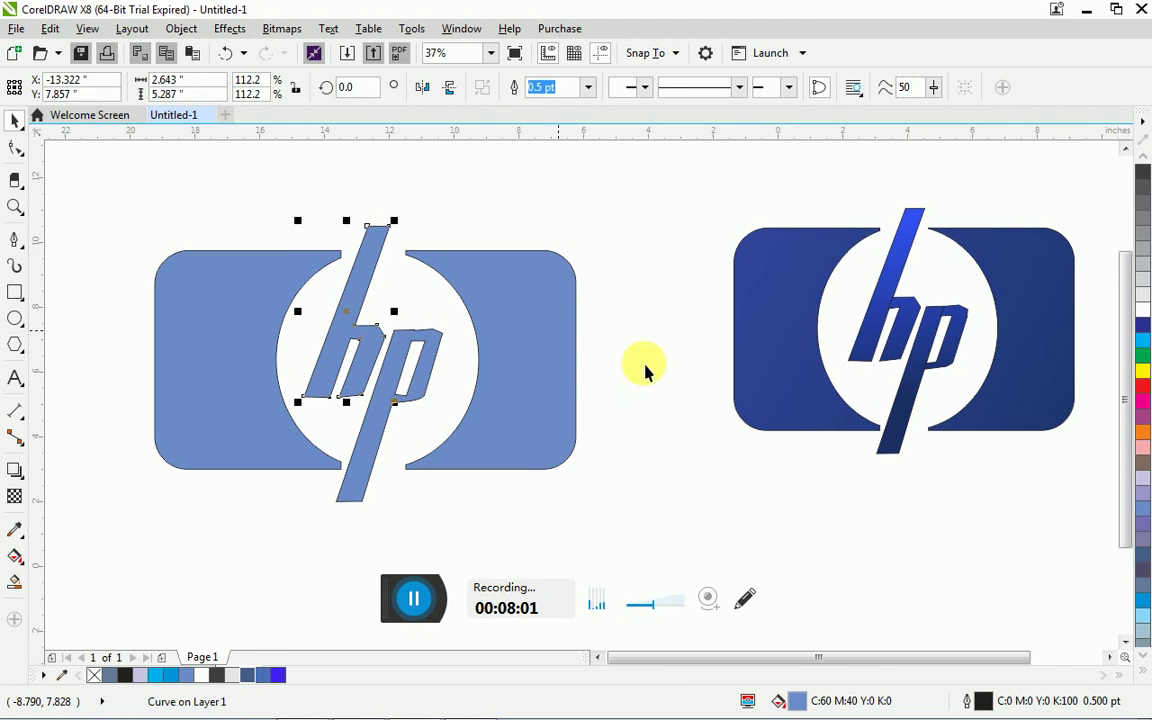
click(709, 399)
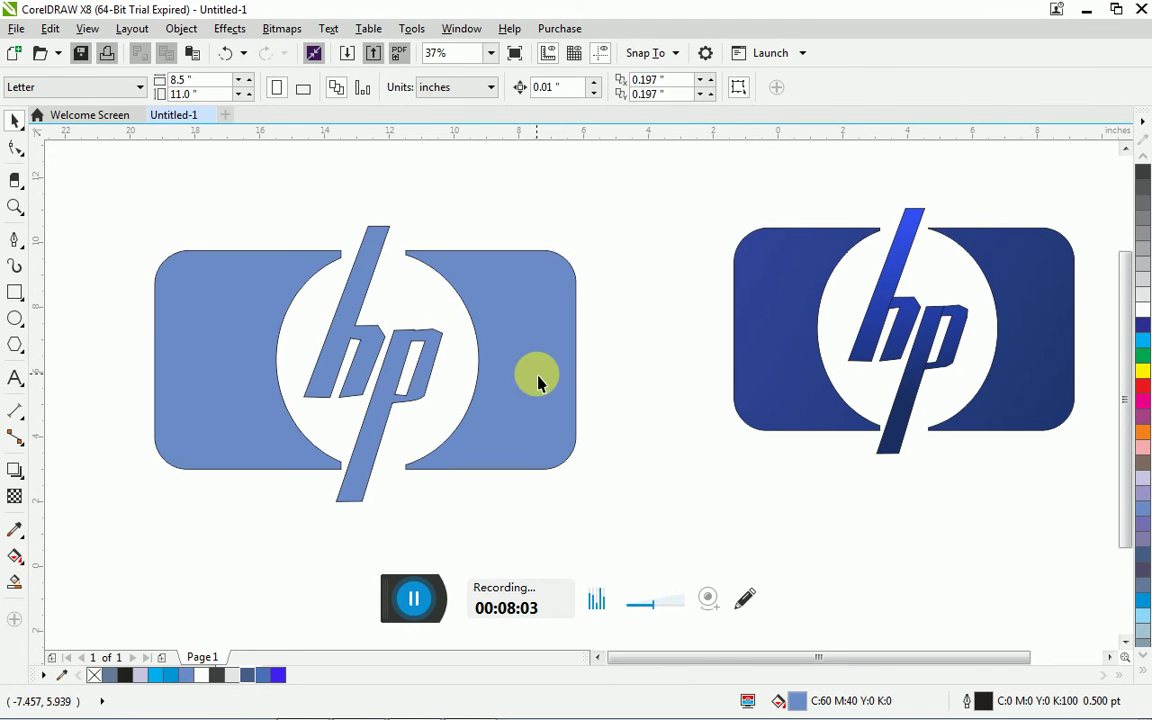
- Apply a linear fountain fill to the background shape, running diagonally from its lower right corner to its upper left corner
click(15, 558)
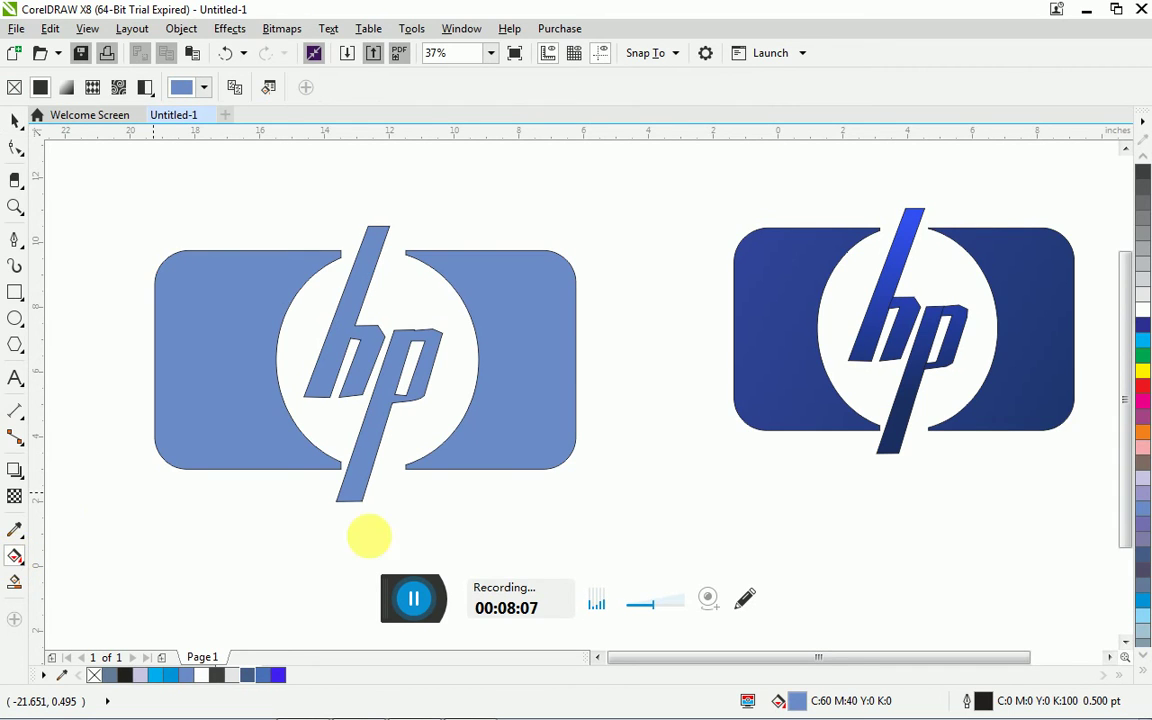
click(560, 468)
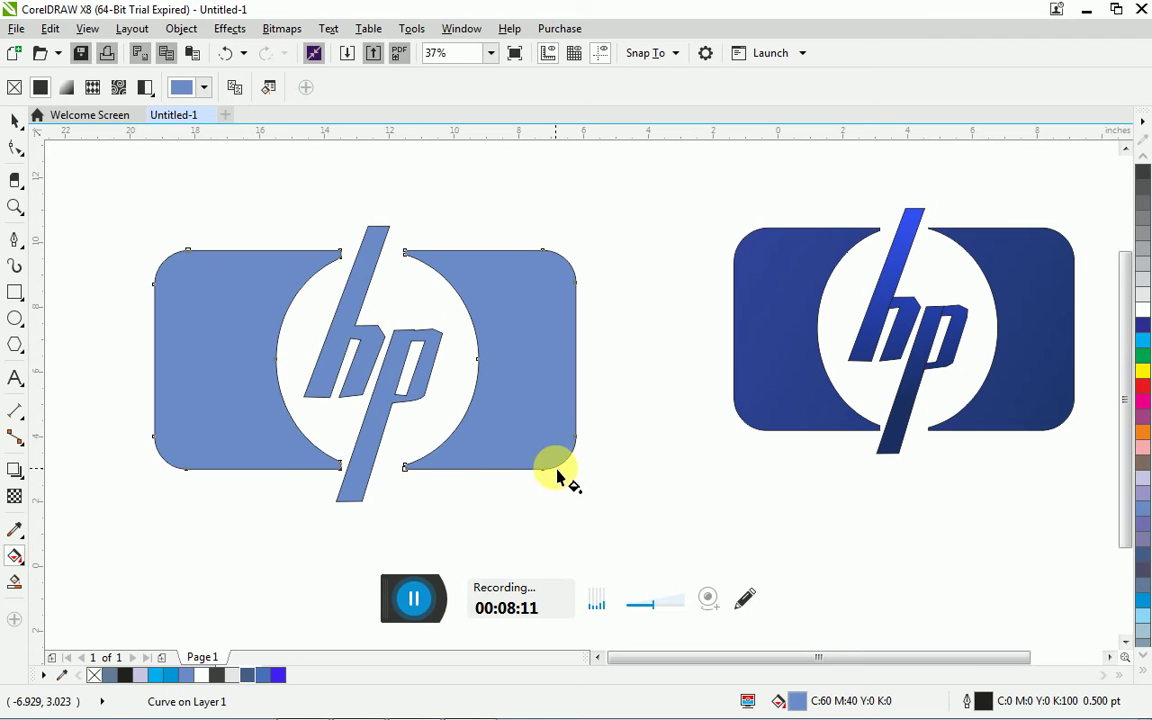
drag(563, 462, 175, 257)
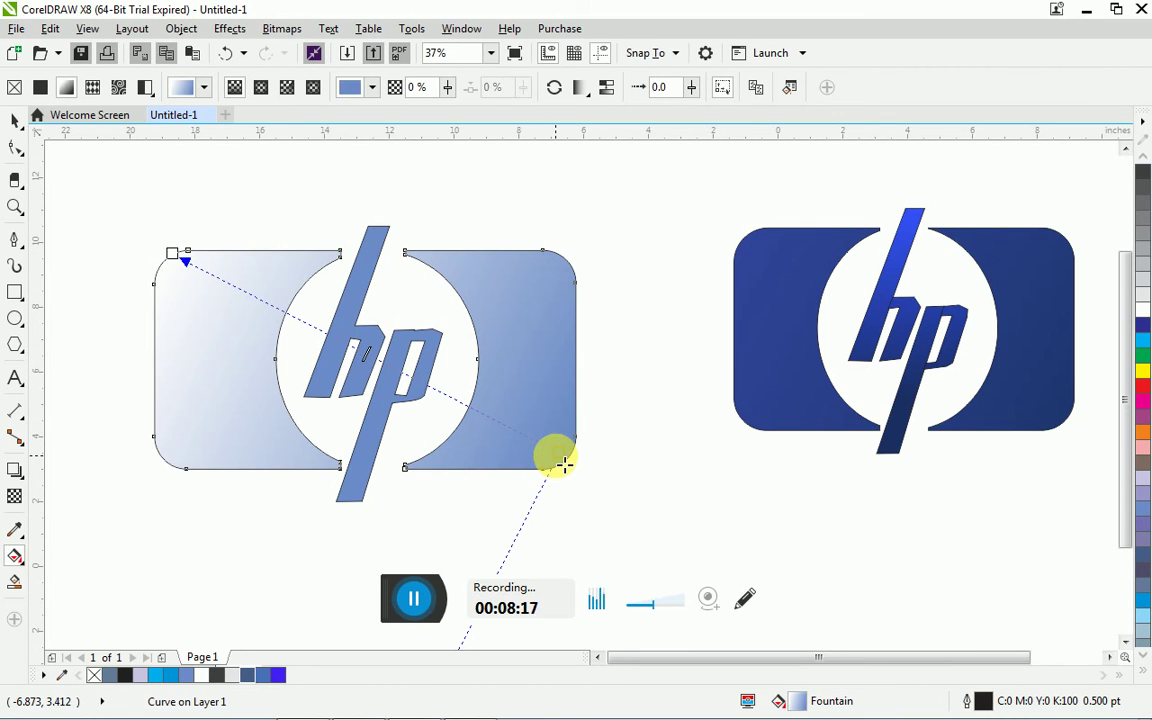
- Set the gradient colour at the background's lower right end to C100 M82 Y0 K0
click(489, 488)
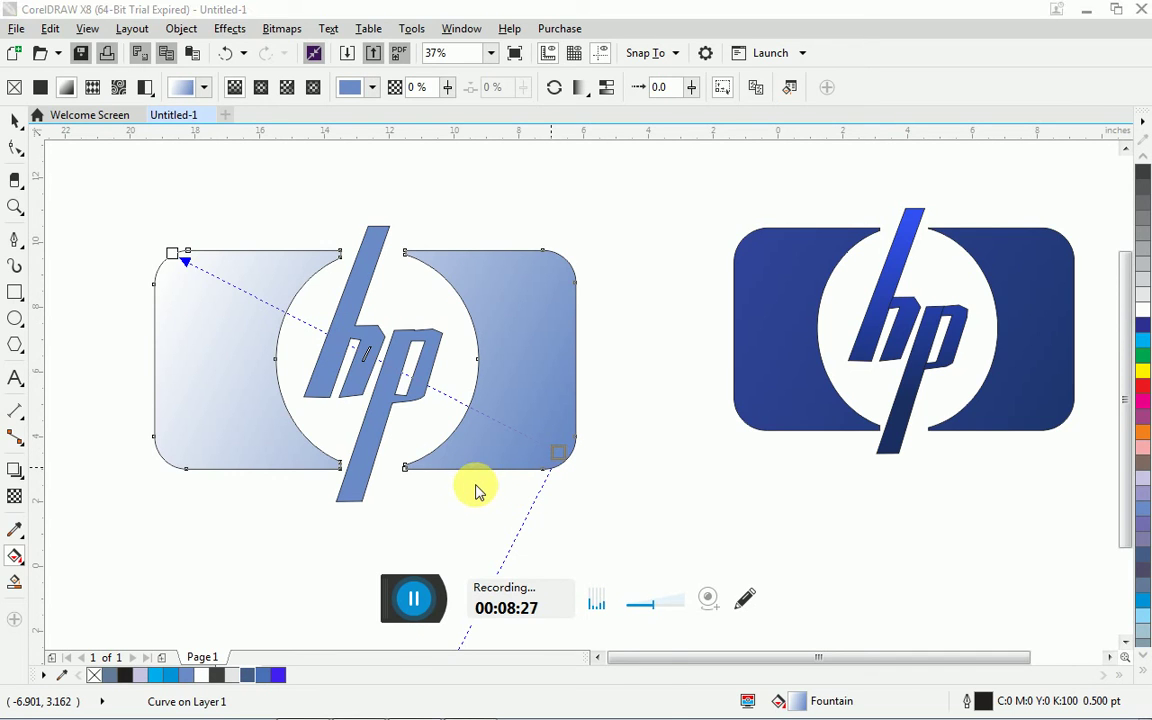
mouse_move(496, 486)
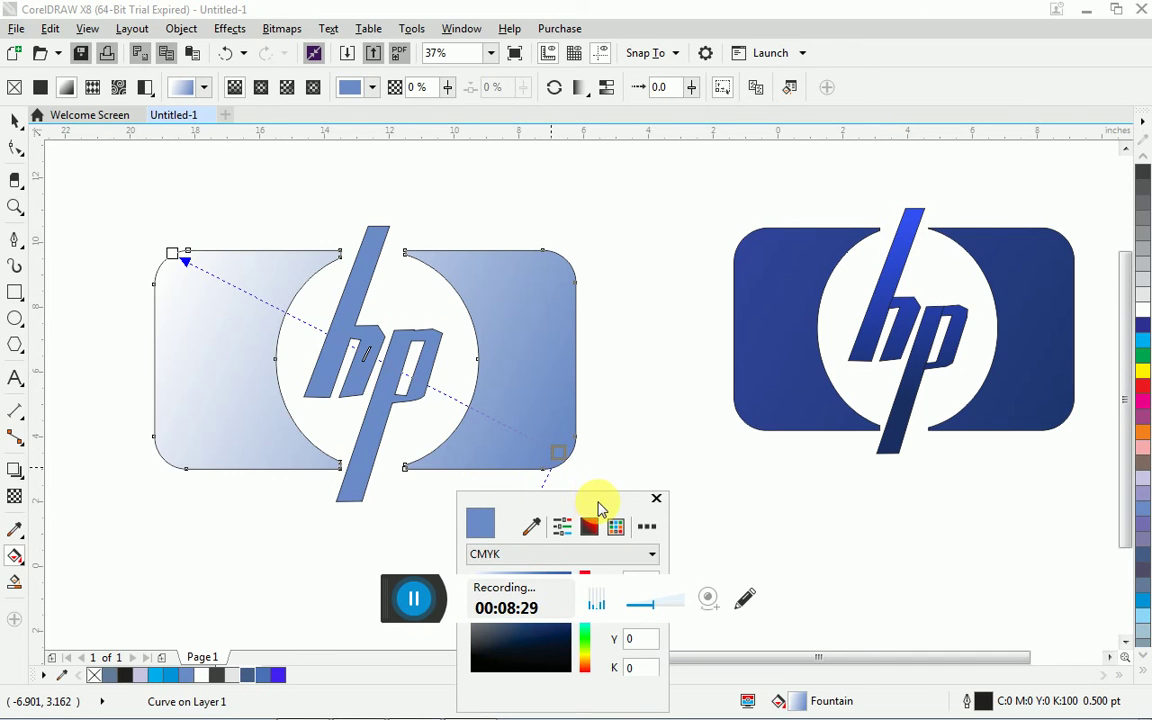
drag(600, 510, 758, 175)
click(720, 274)
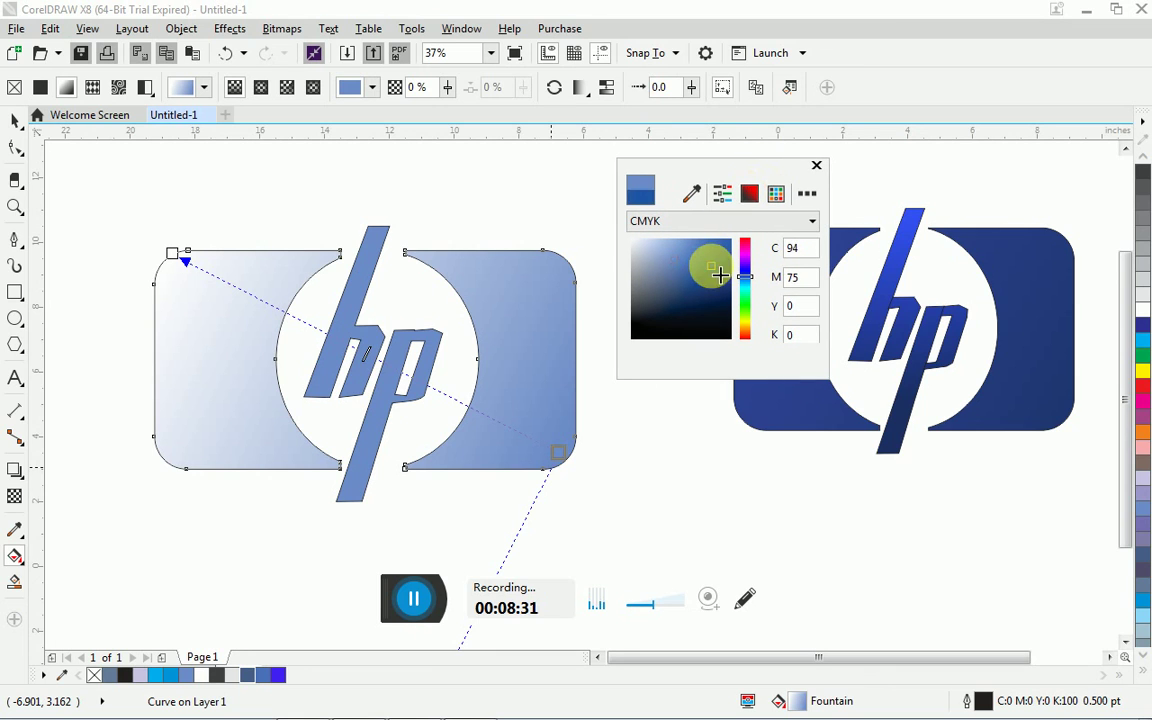
mouse_move(720, 274)
mouse_down()
mouse_move(727, 268)
mouse_move(720, 287)
mouse_up()
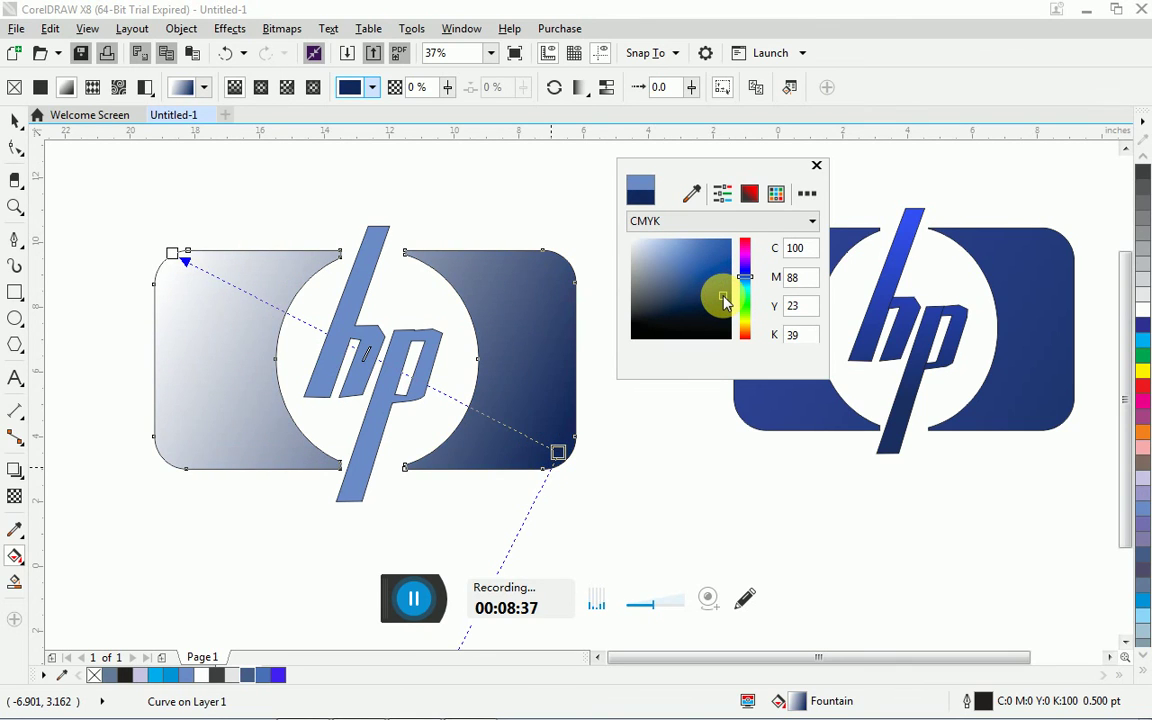
click(726, 307)
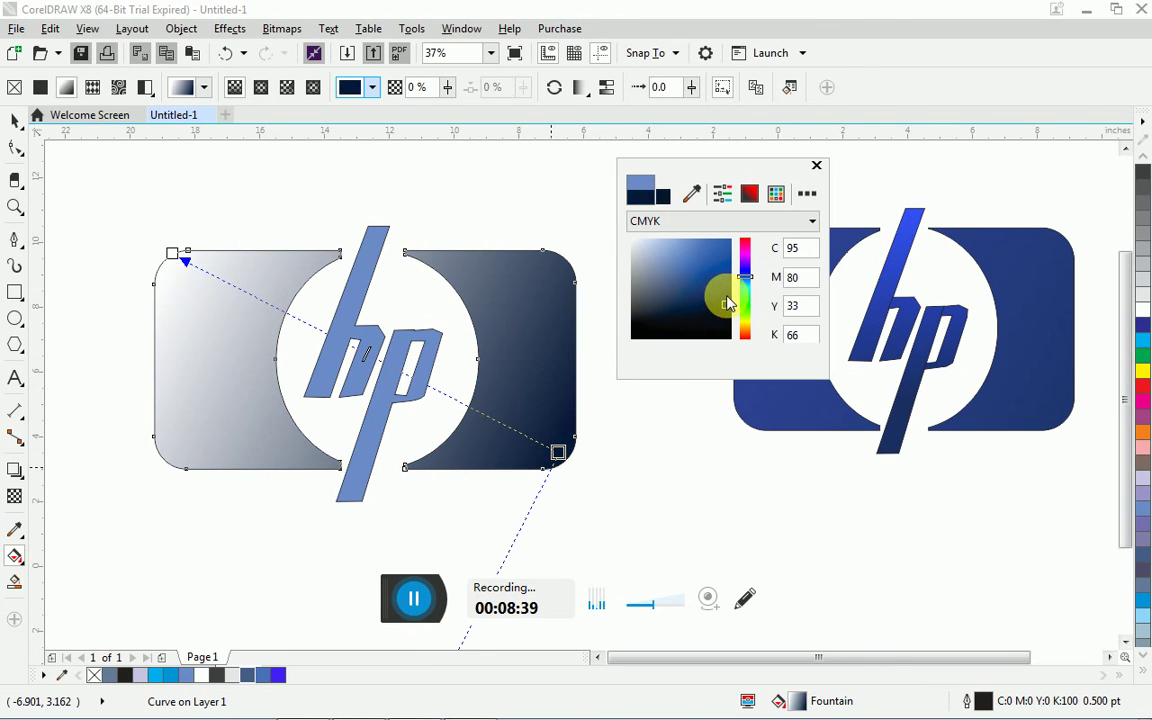
drag(728, 305, 726, 275)
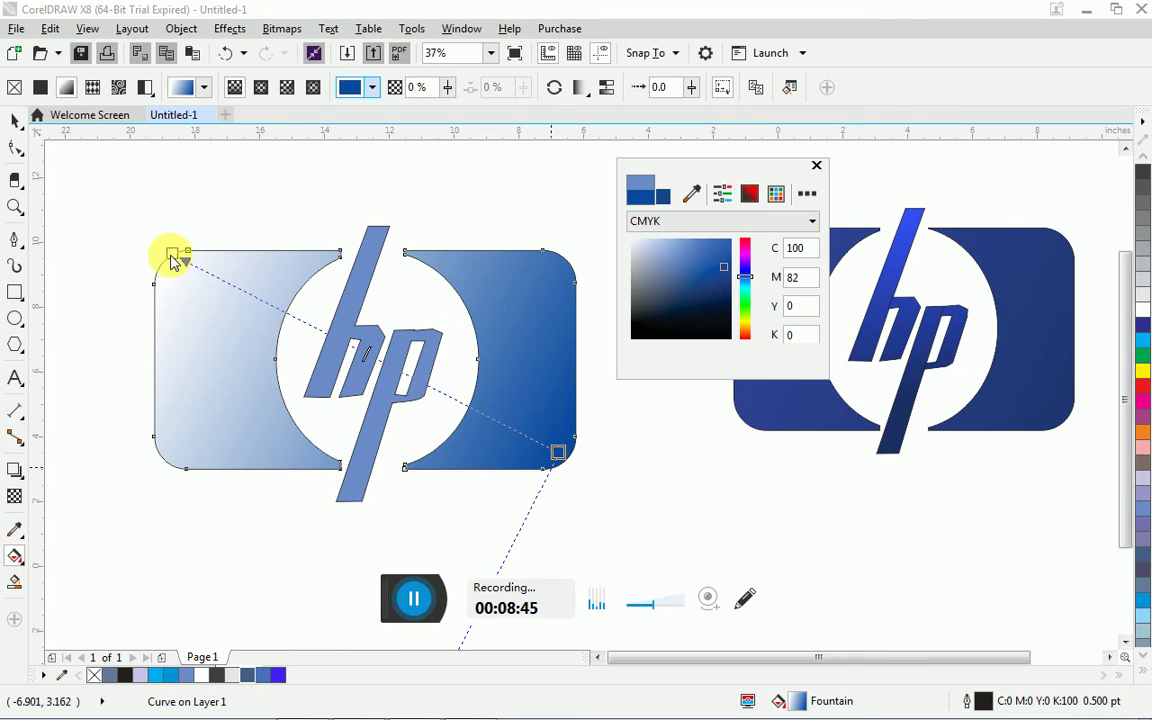
- Set the gradient colour at the background's upper left end to dark blue #102370
click(172, 257)
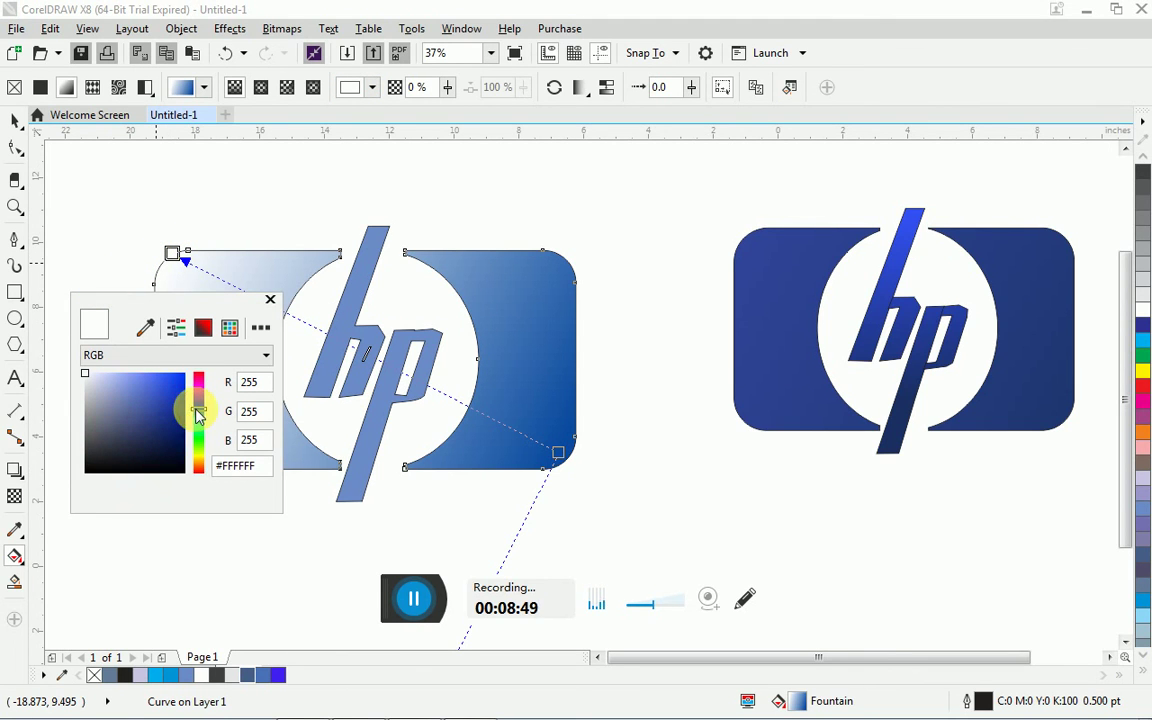
click(179, 395)
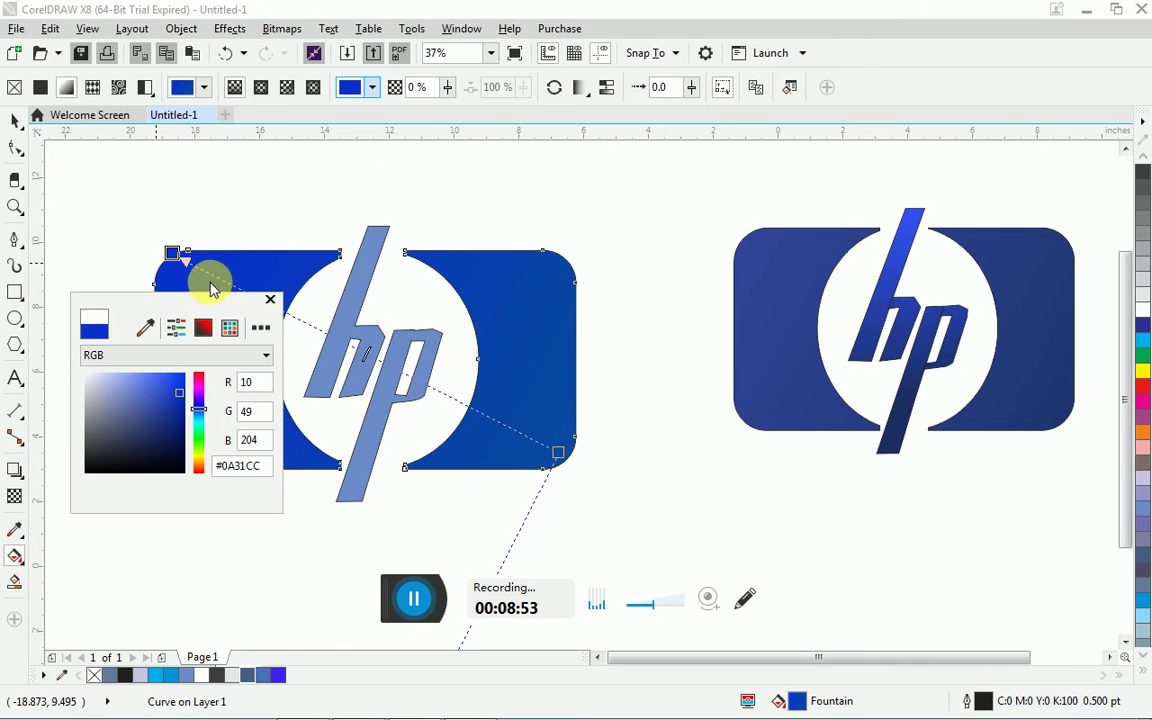
drag(206, 301, 772, 157)
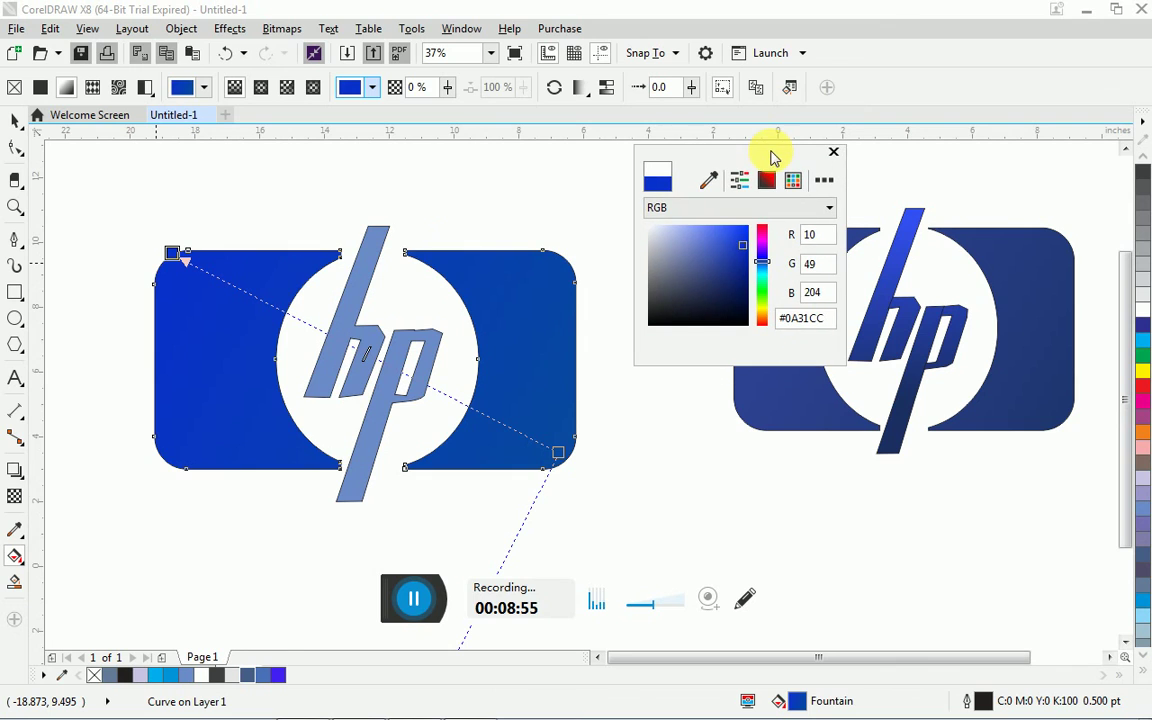
click(730, 249)
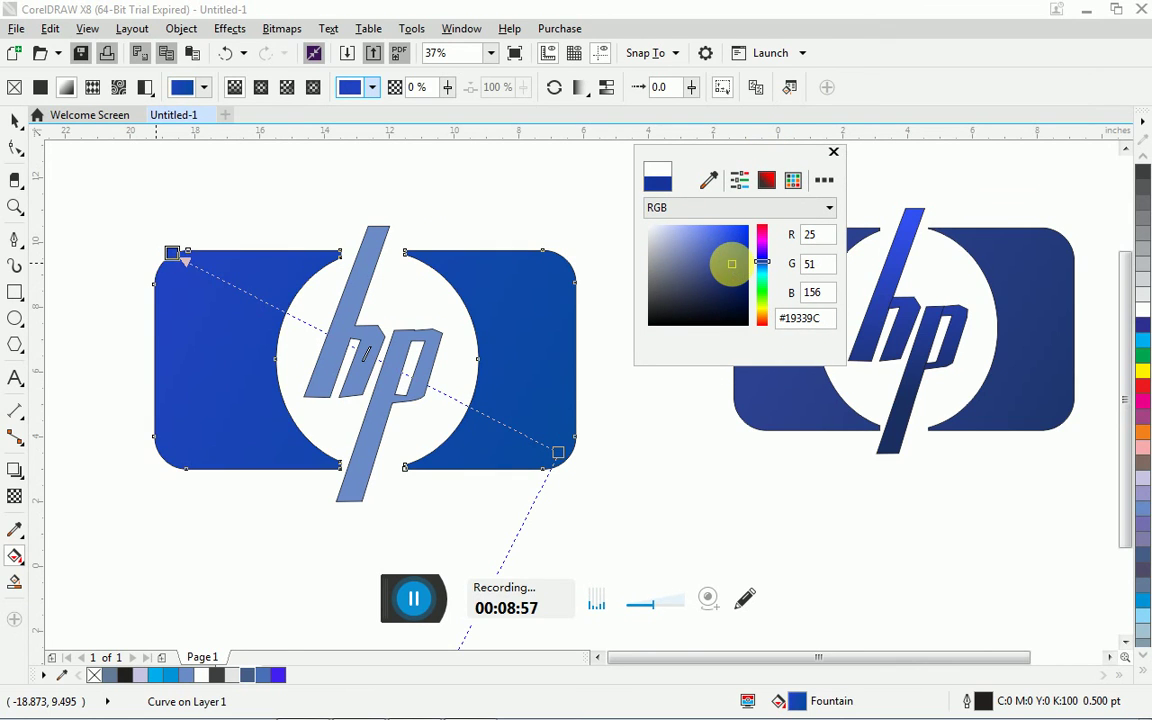
click(731, 263)
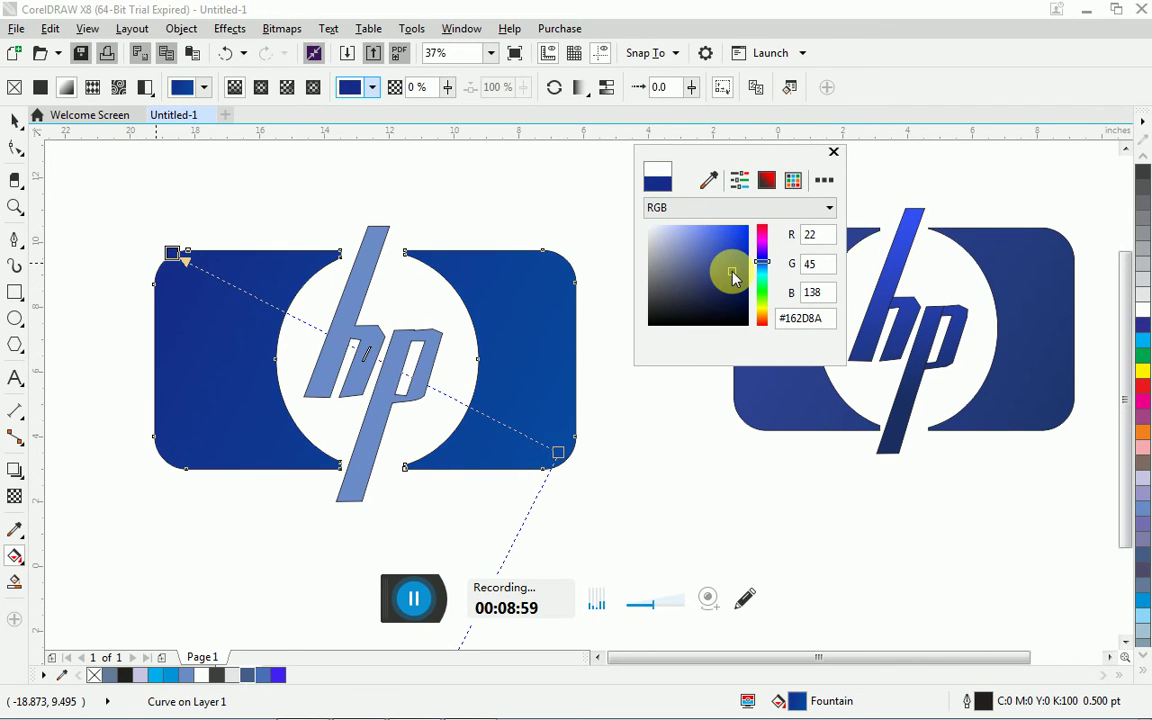
click(734, 283)
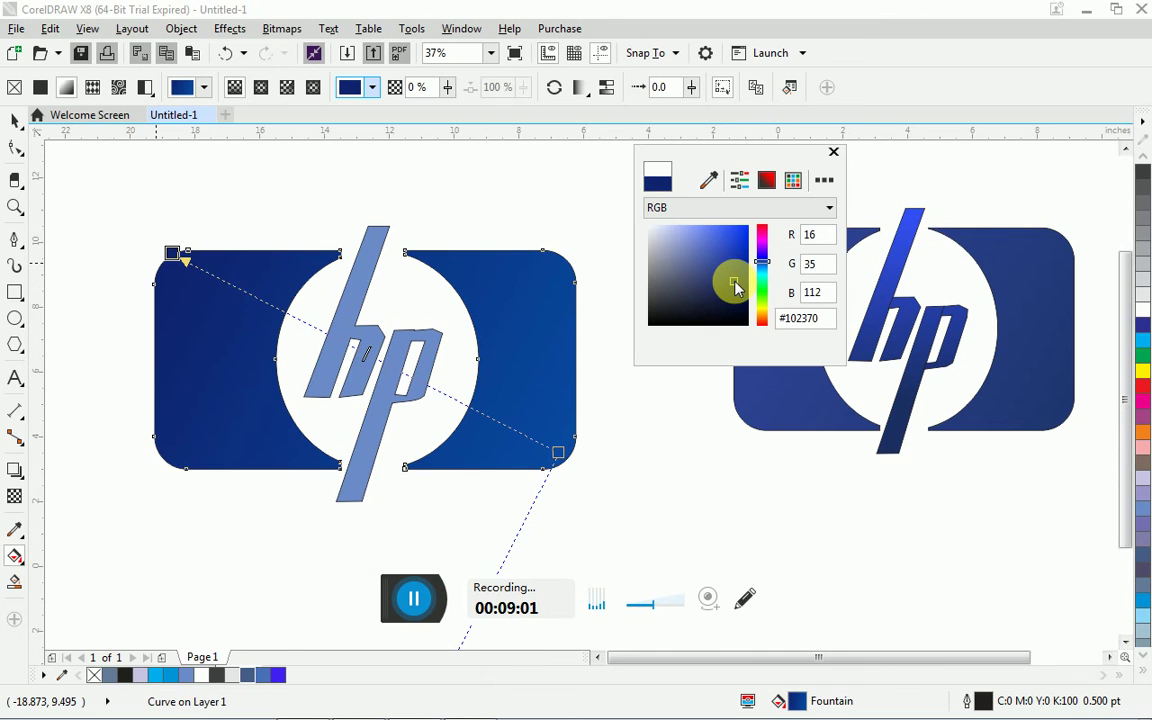
click(834, 154)
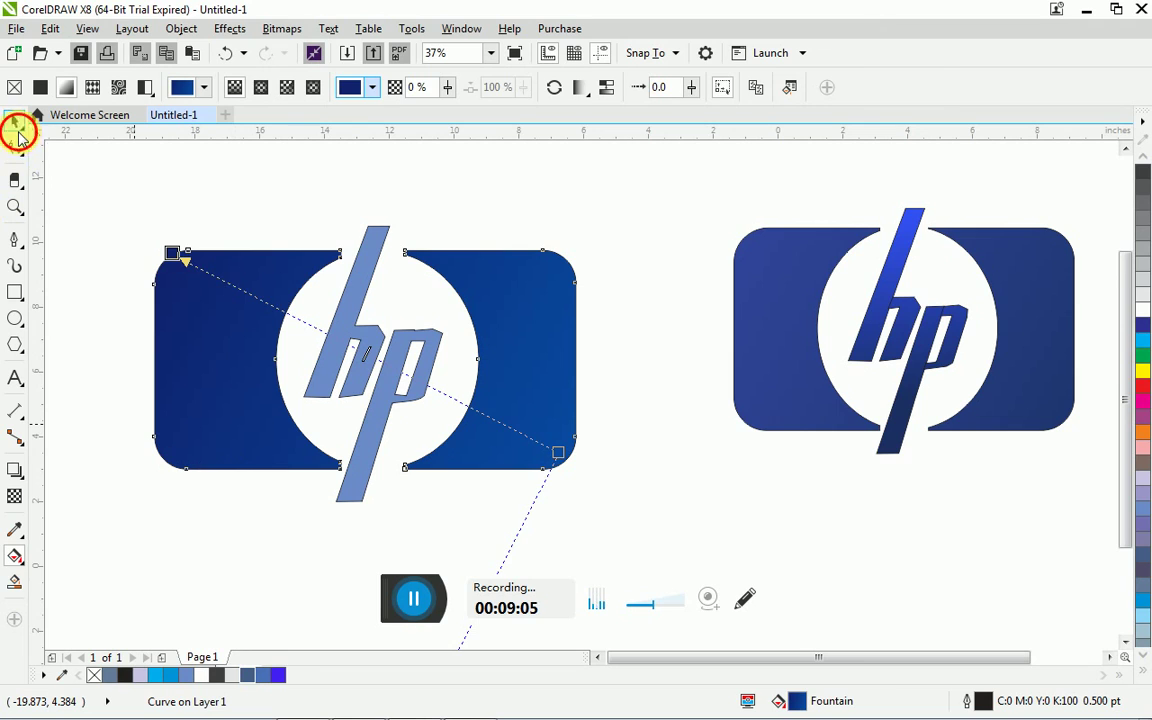
- Redirect the background's gradient to run vertically from the lower part of the p's stem to the top of the h
click(17, 128)
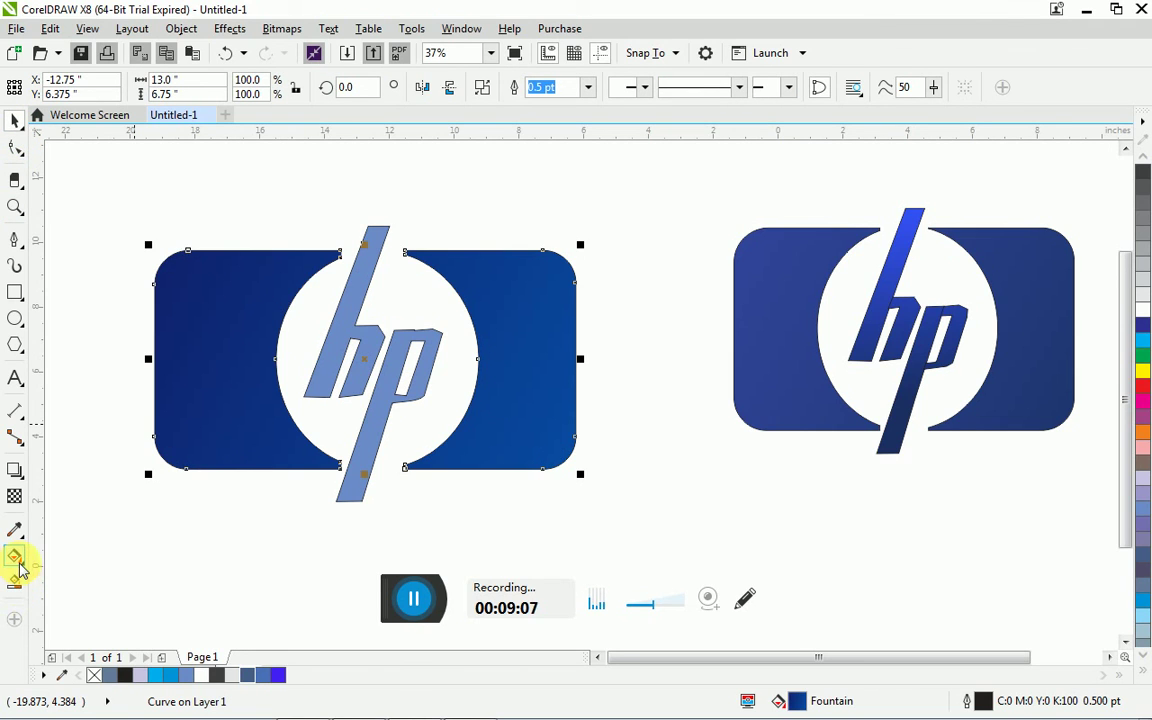
click(17, 558)
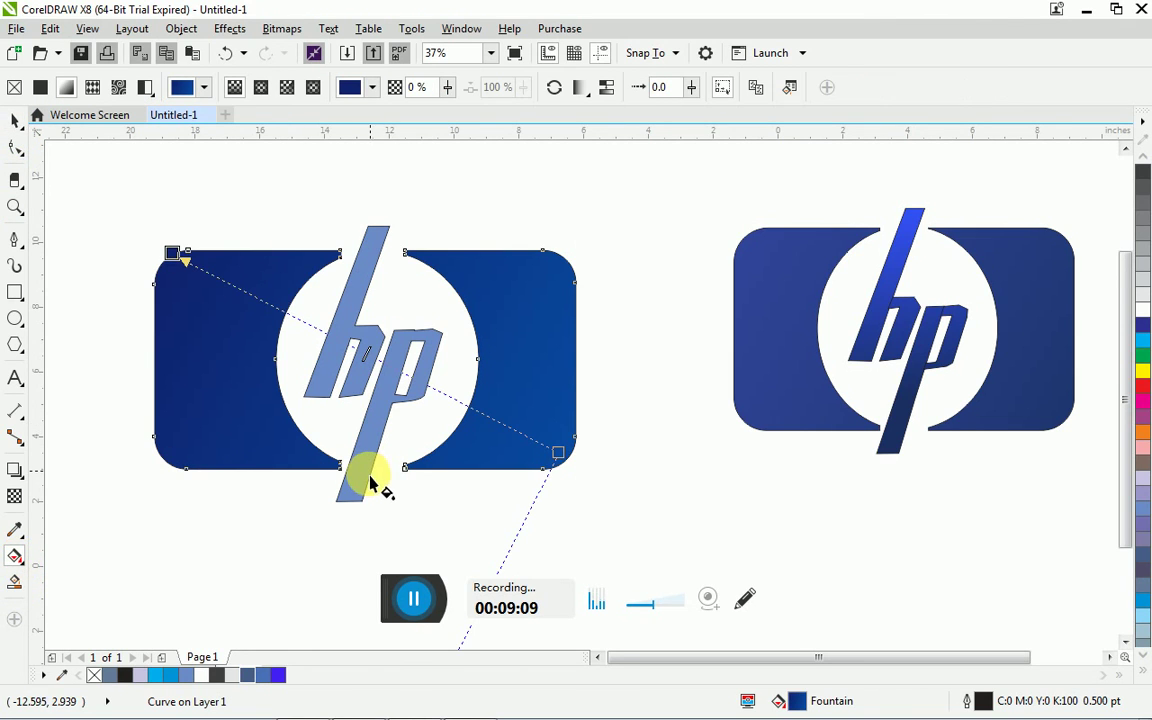
drag(370, 480, 366, 234)
- Set the colour at the lower end of the background's gradient to C100 M84 Y2 K0 and deselect the shape
click(366, 477)
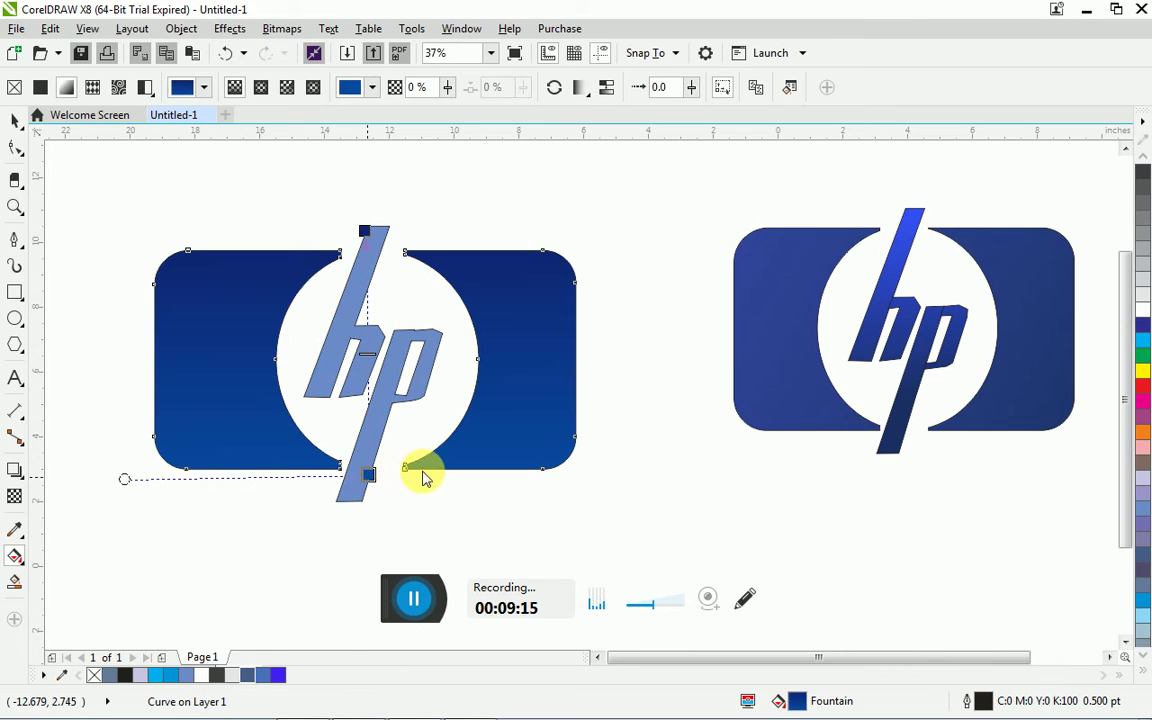
click(415, 470)
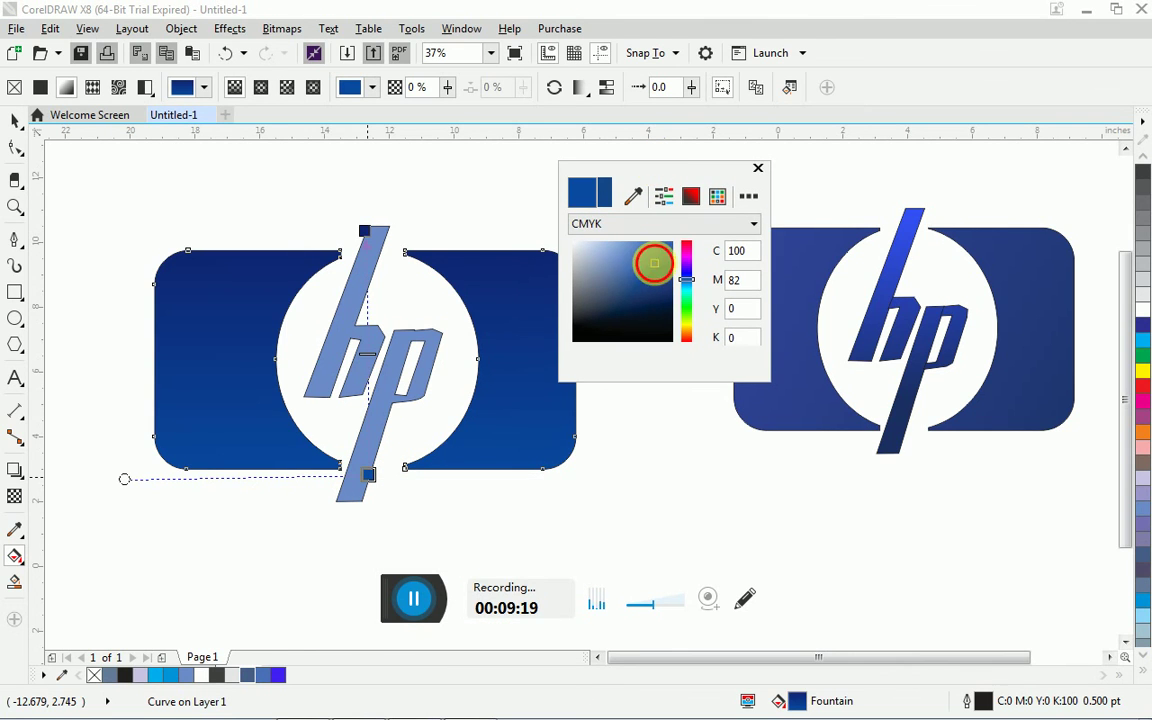
click(655, 266)
click(666, 272)
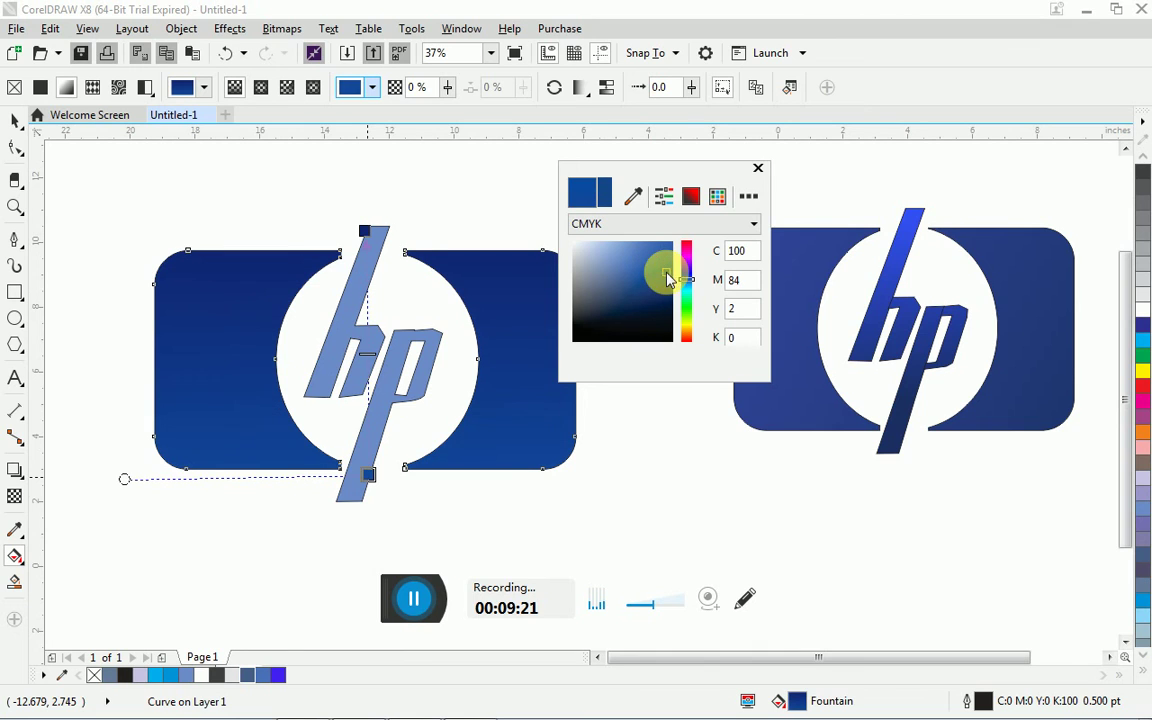
click(372, 235)
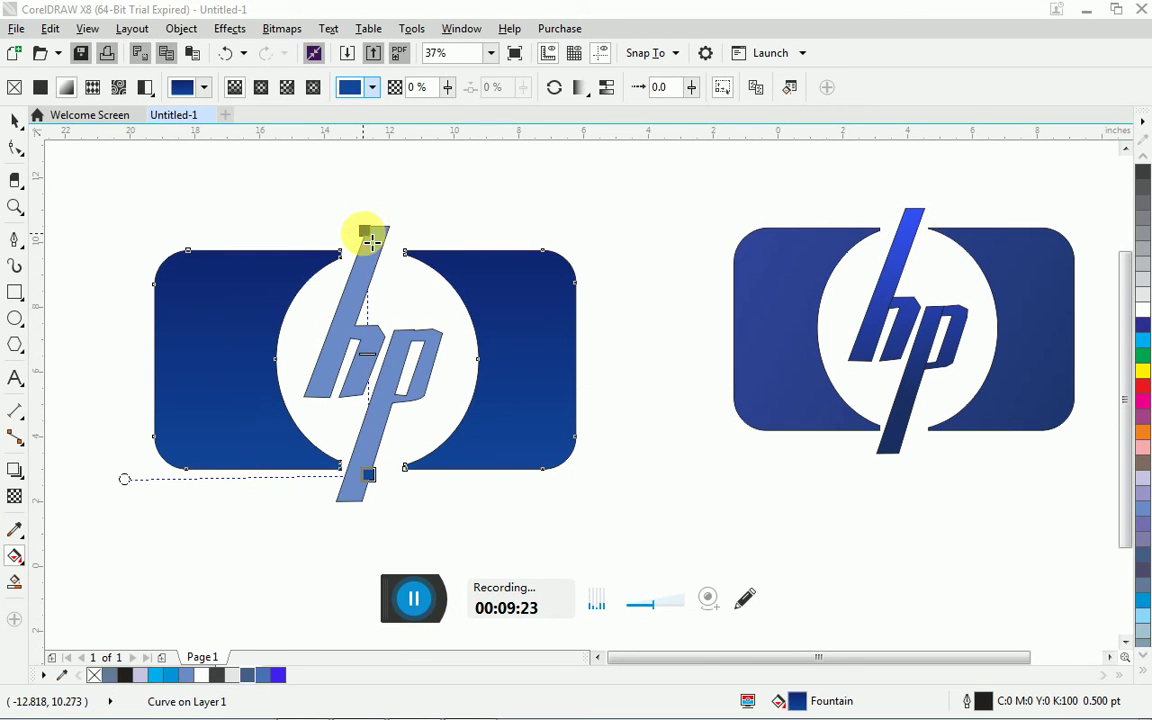
click(640, 338)
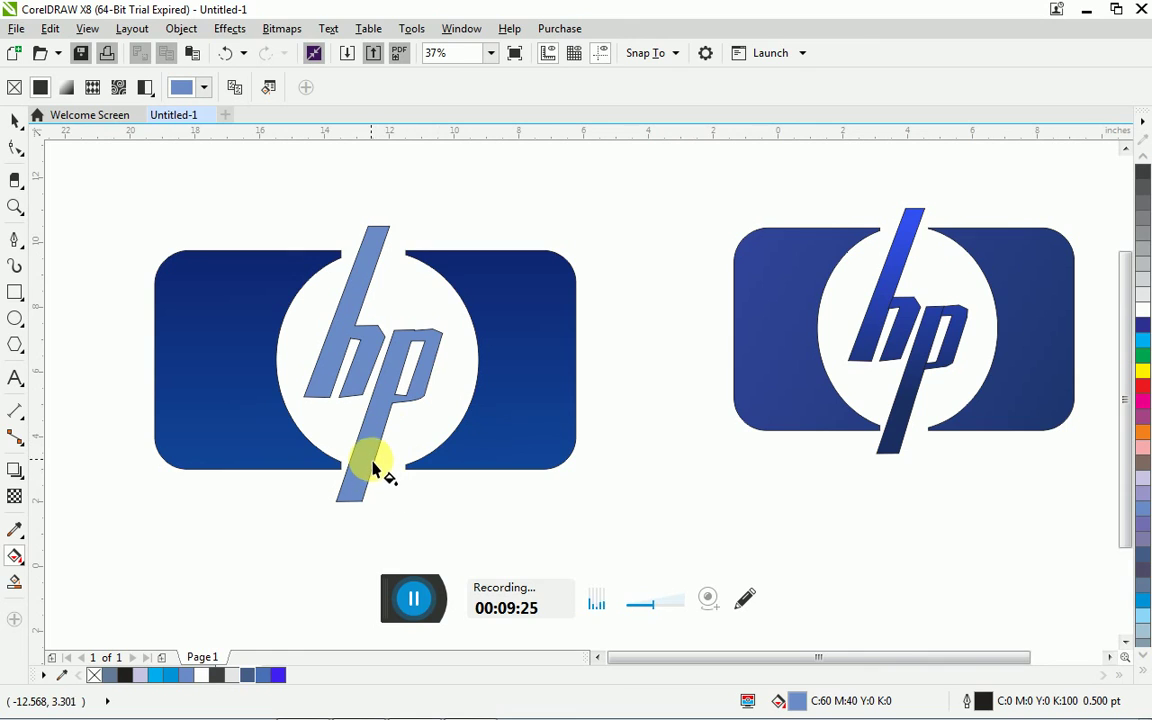
- Apply a linear fountain fill to the p from its foot up to the top of the h, with a deep blue lower end
click(352, 290)
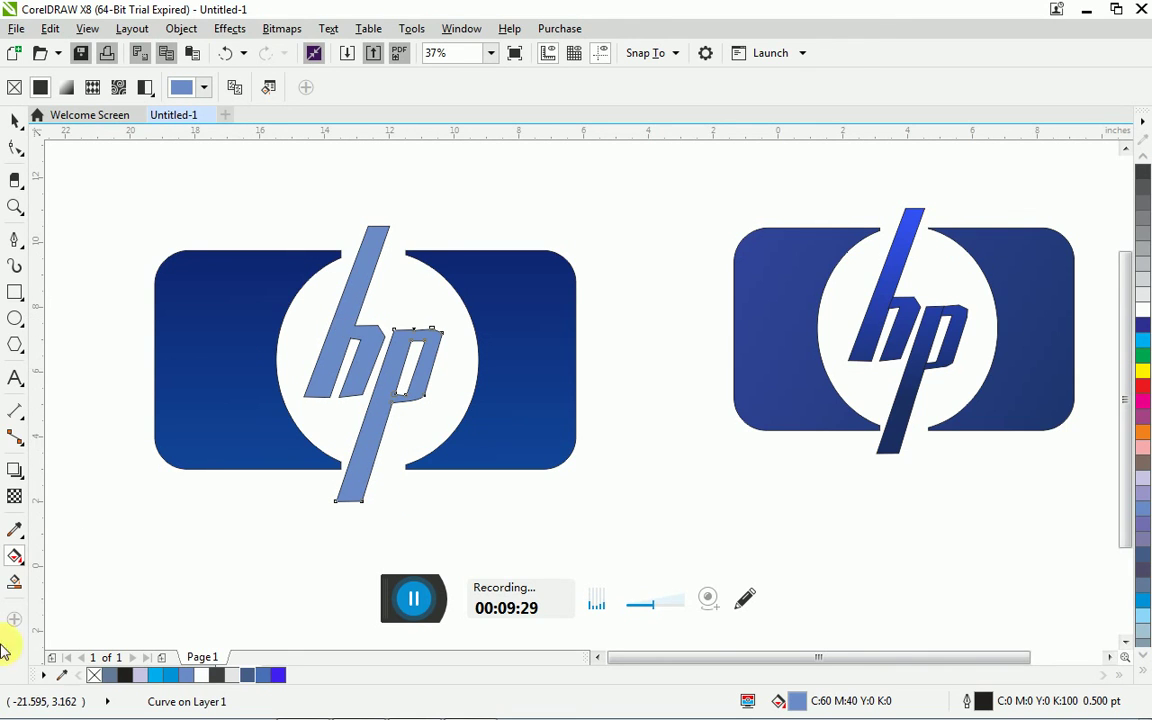
click(20, 558)
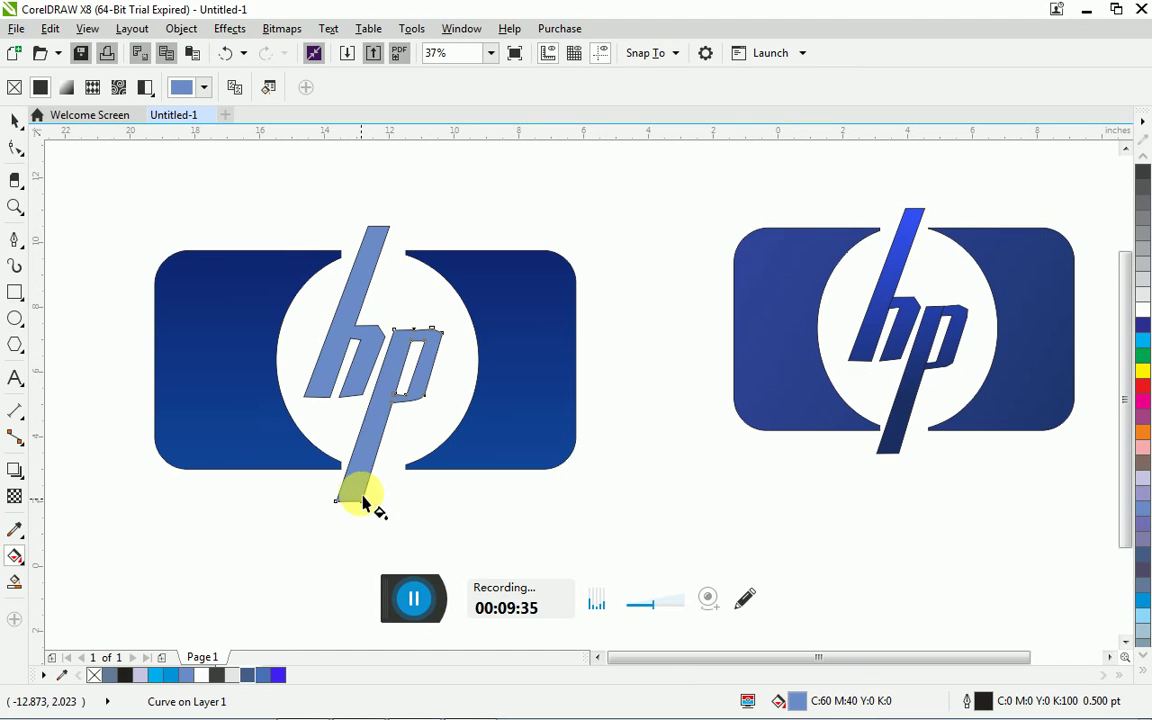
mouse_move(363, 503)
mouse_down()
mouse_move(360, 334)
mouse_move(374, 236)
mouse_move(371, 506)
mouse_up()
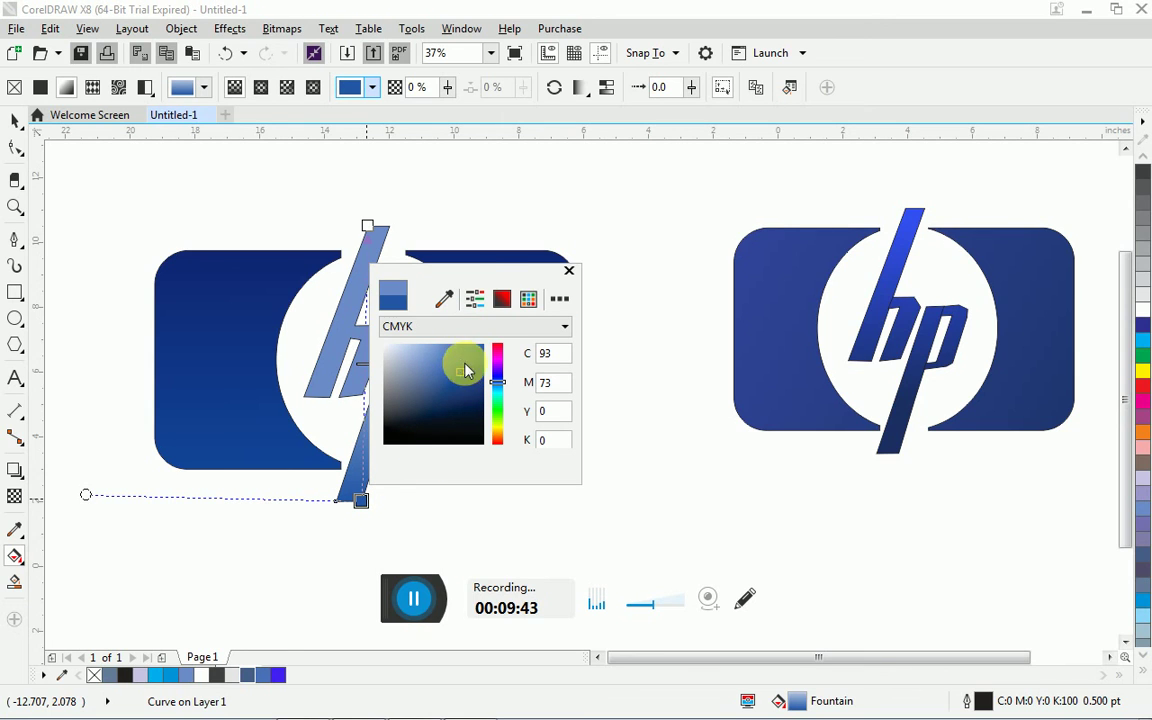
drag(500, 283, 709, 100)
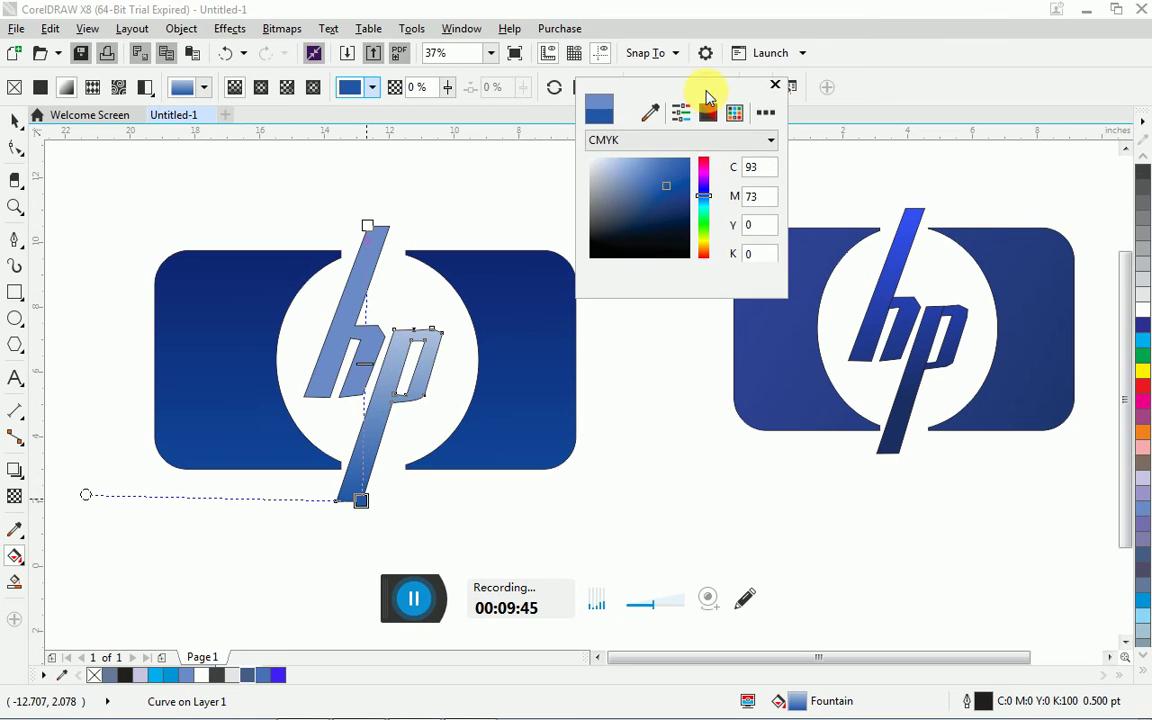
drag(678, 203, 680, 190)
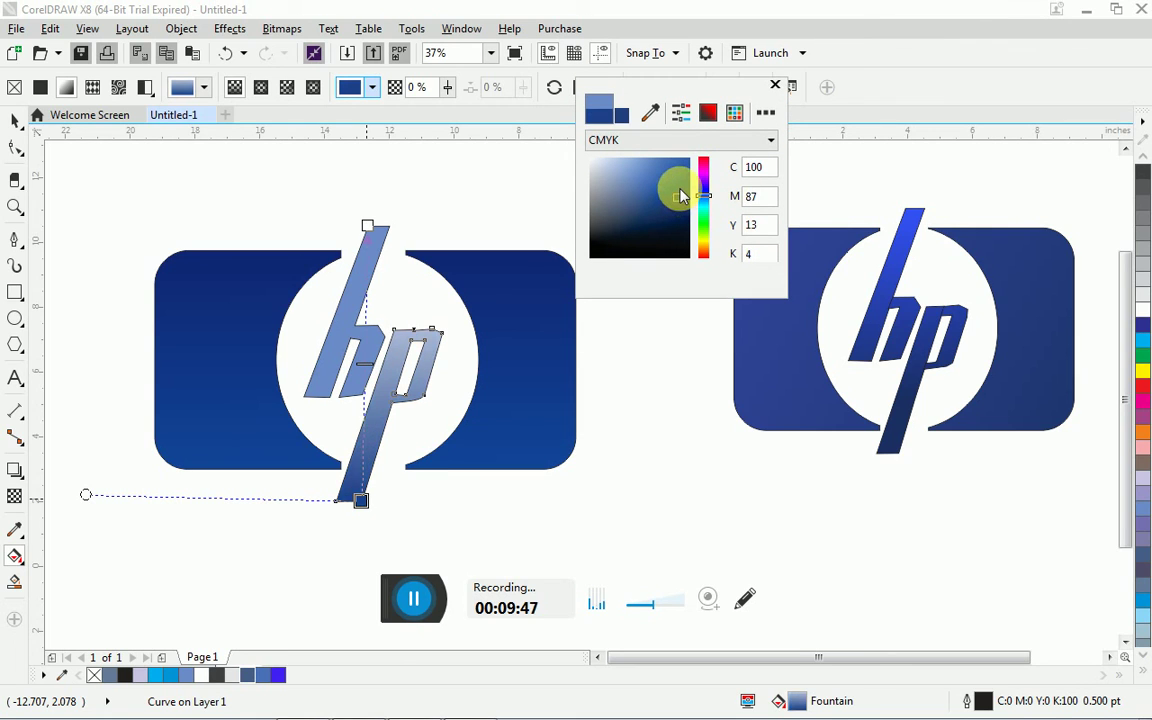
- Set the colour at the upper end of the p's gradient to violet-blue #4E3BE3
click(370, 227)
click(366, 224)
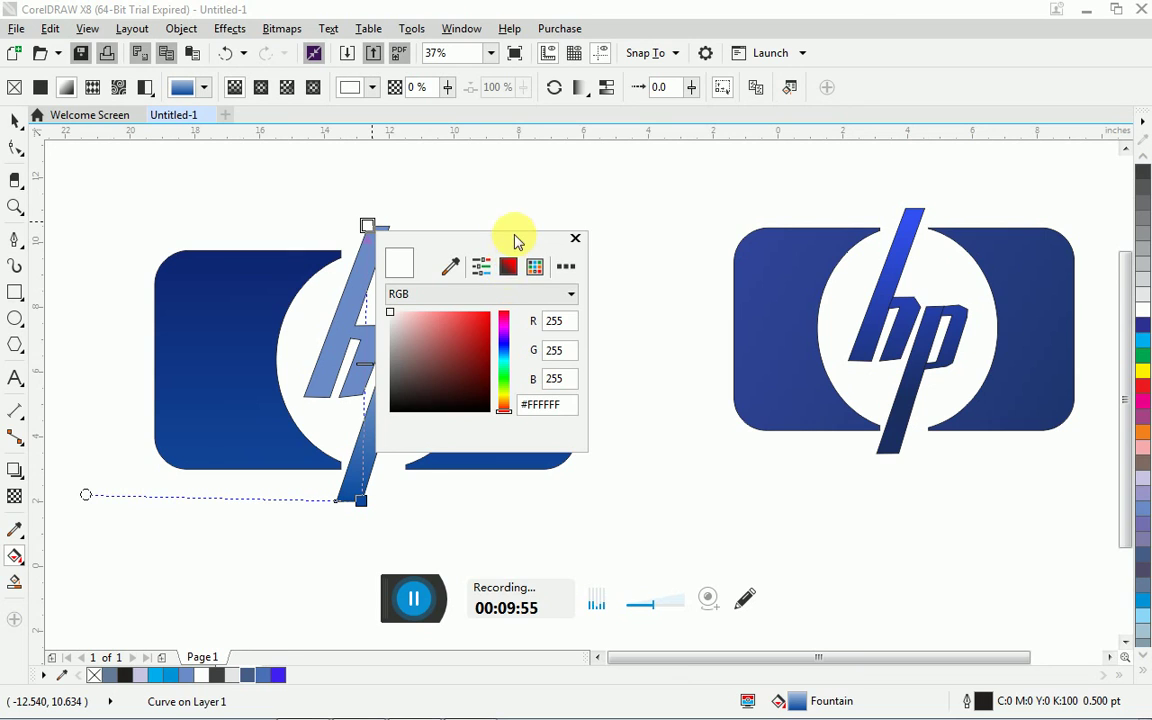
drag(542, 233, 681, 90)
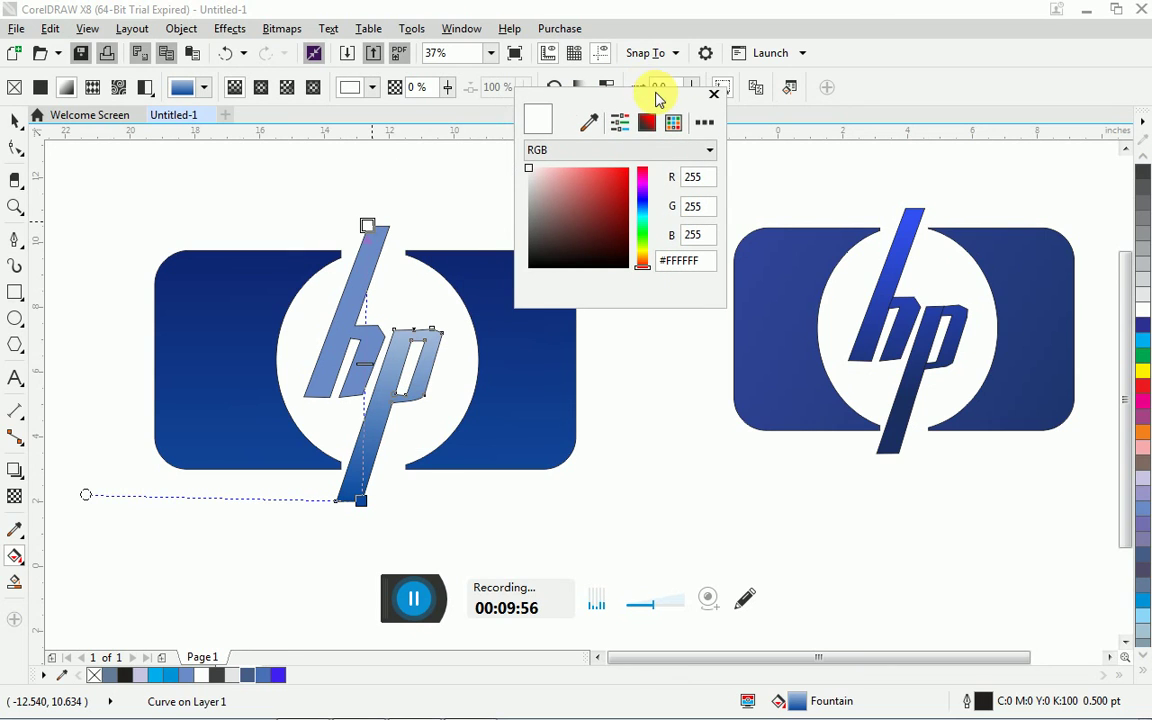
click(642, 204)
drag(620, 193, 602, 179)
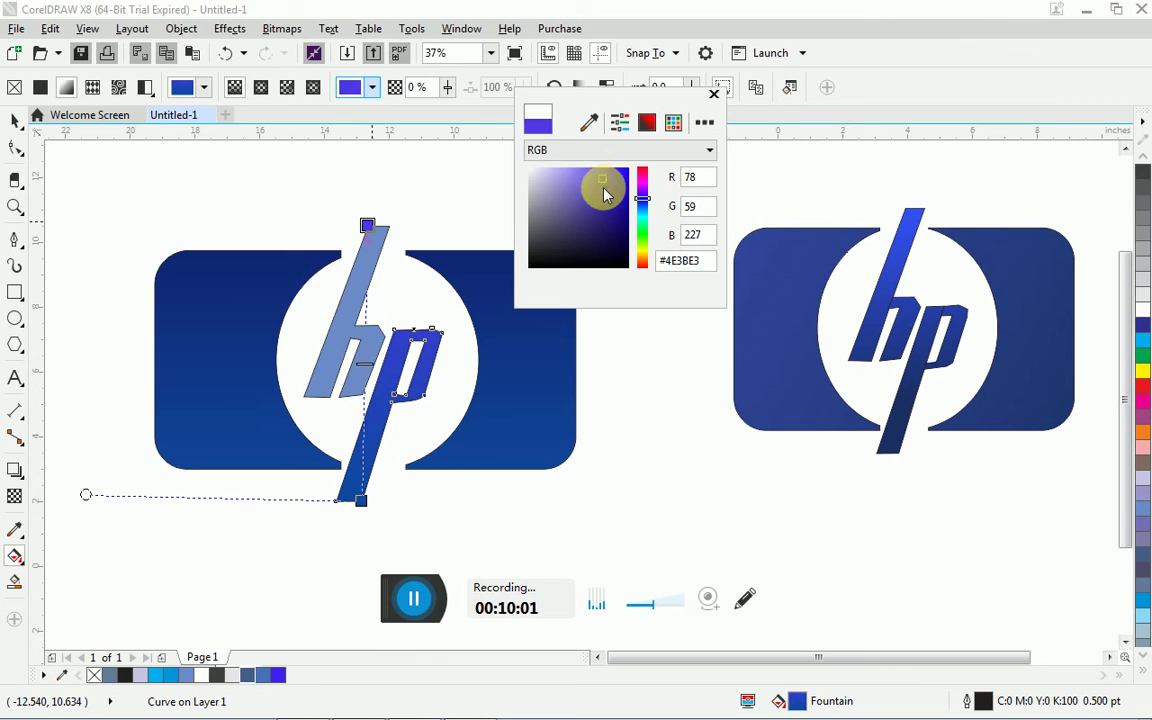
click(715, 95)
click(527, 380)
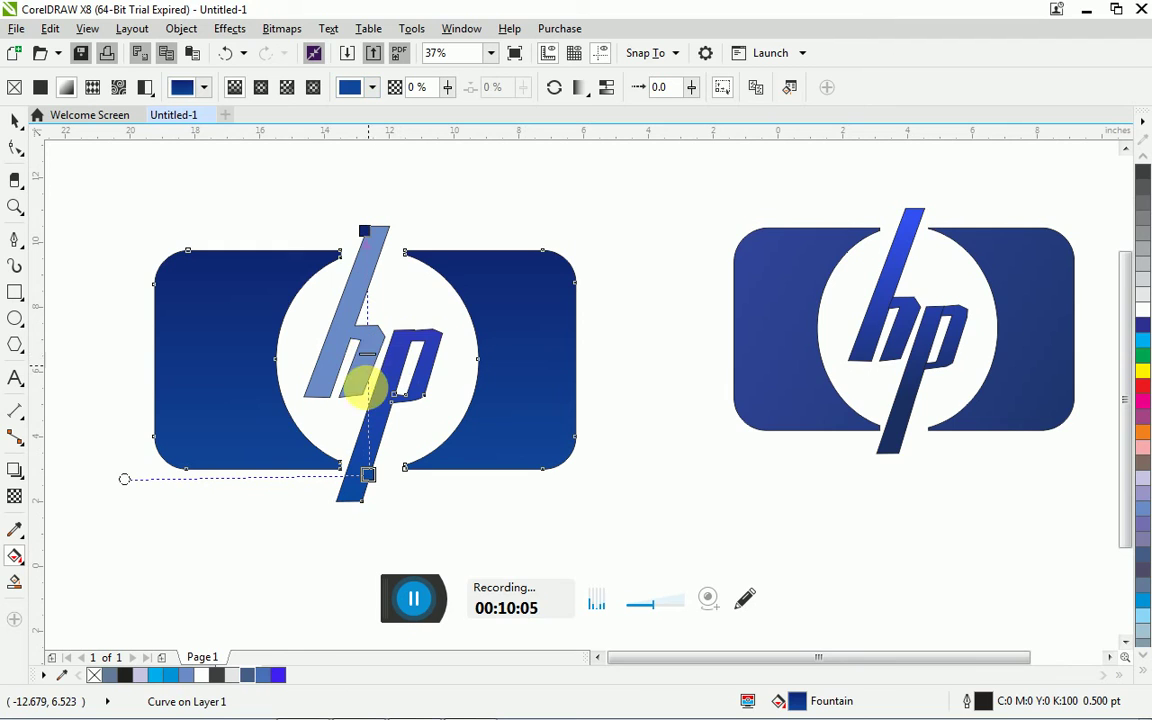
- Select the h and shift it slightly upward
click(12, 122)
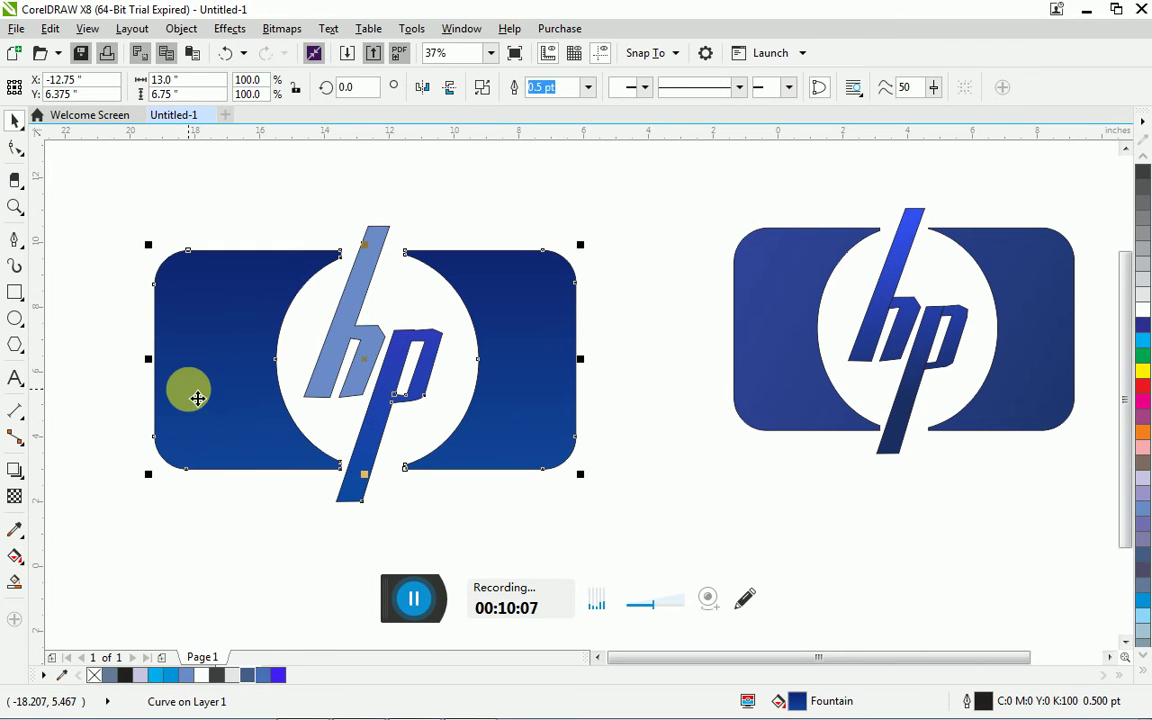
click(368, 399)
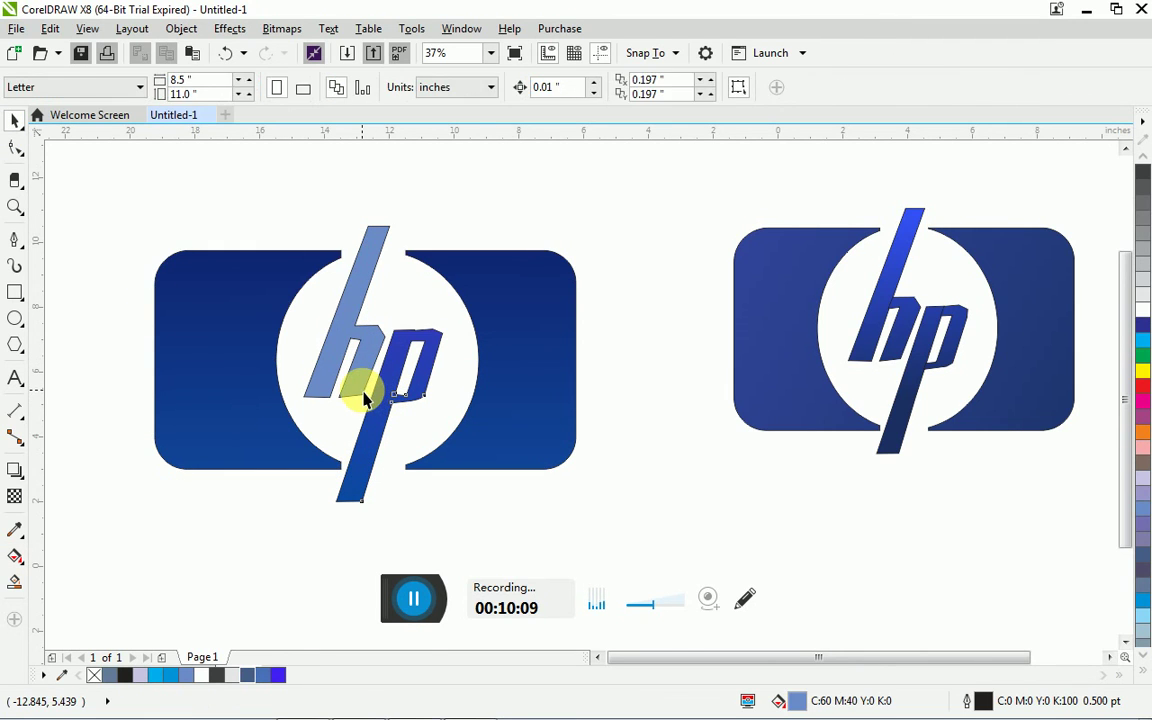
mouse_move(370, 399)
mouse_down()
mouse_move(365, 305)
mouse_move(373, 393)
mouse_up()
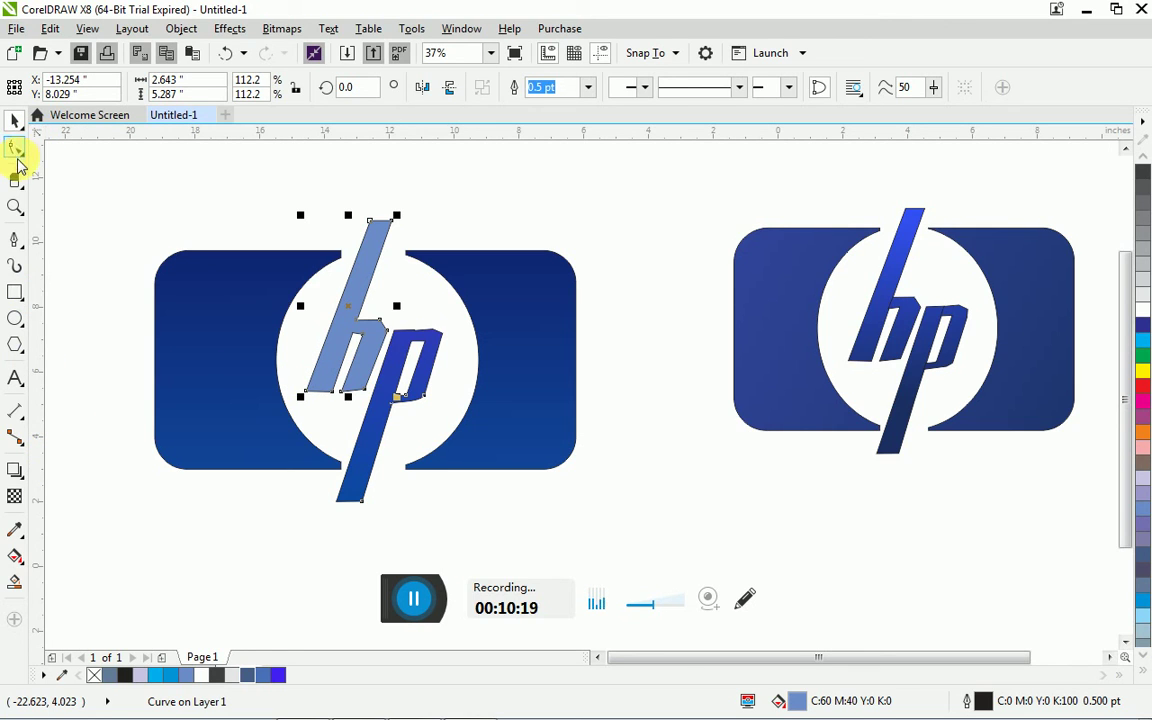
- Undo the h's shift and the p's gradient fill back to its flat blue, and deselect everything
key(ctrl+z)
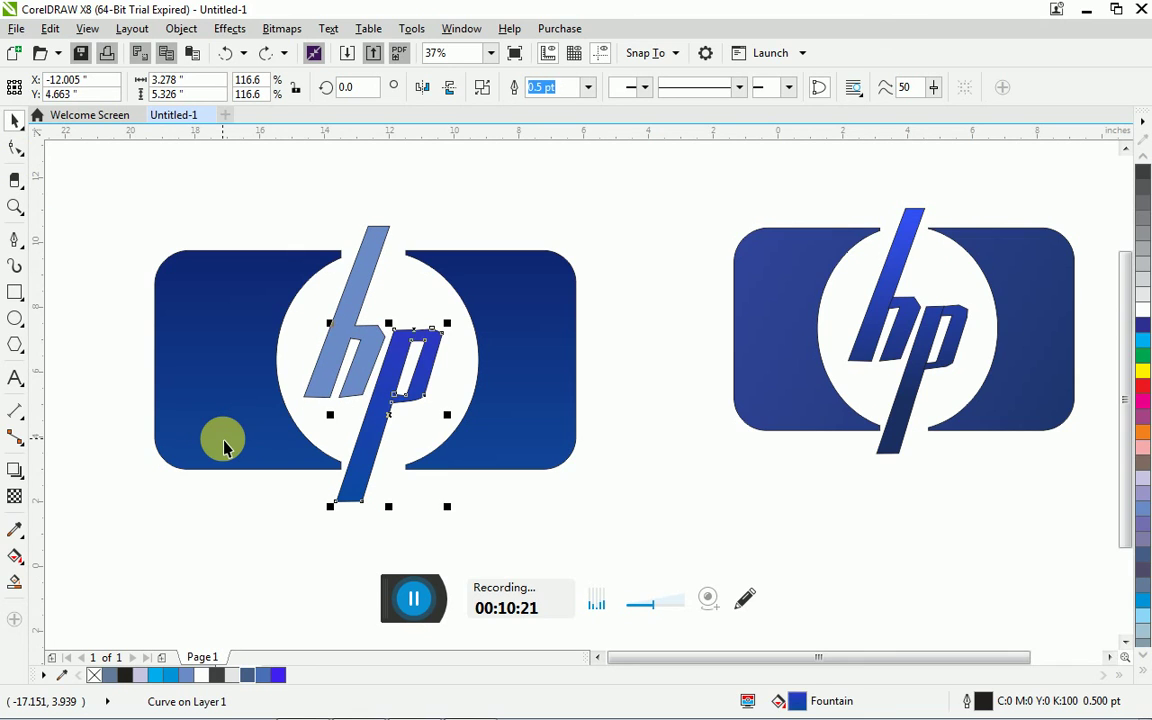
key(ctrl+z)
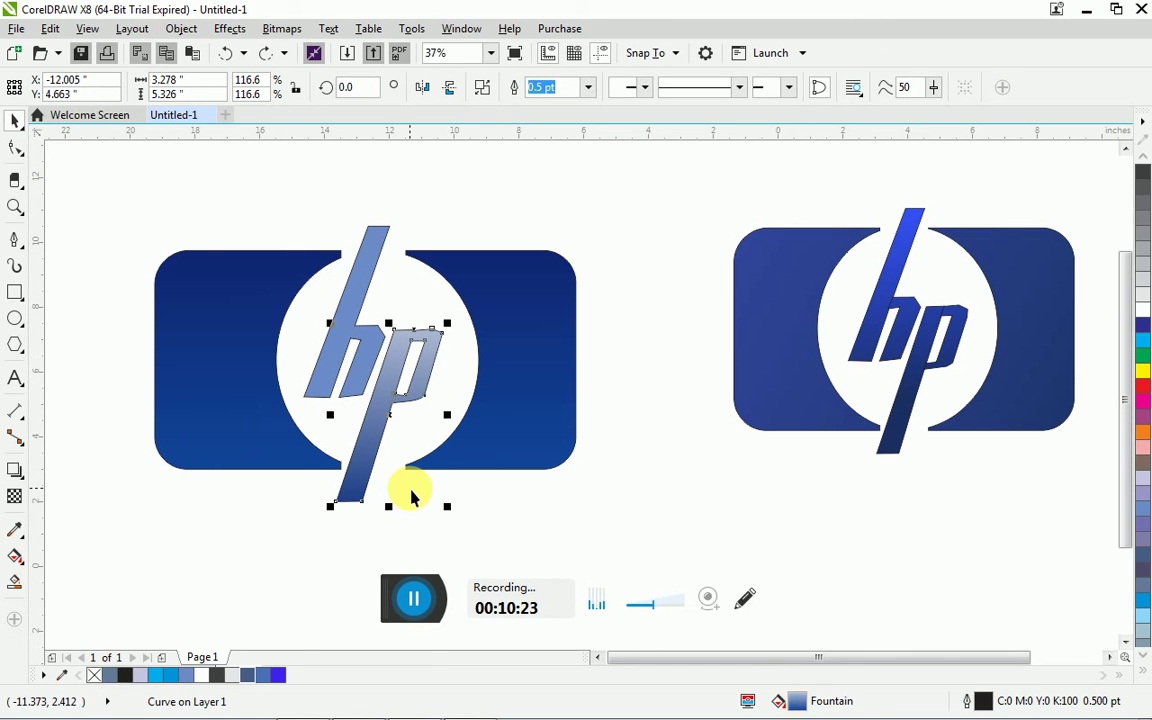
key(ctrl+z)
key(ctrl+z)
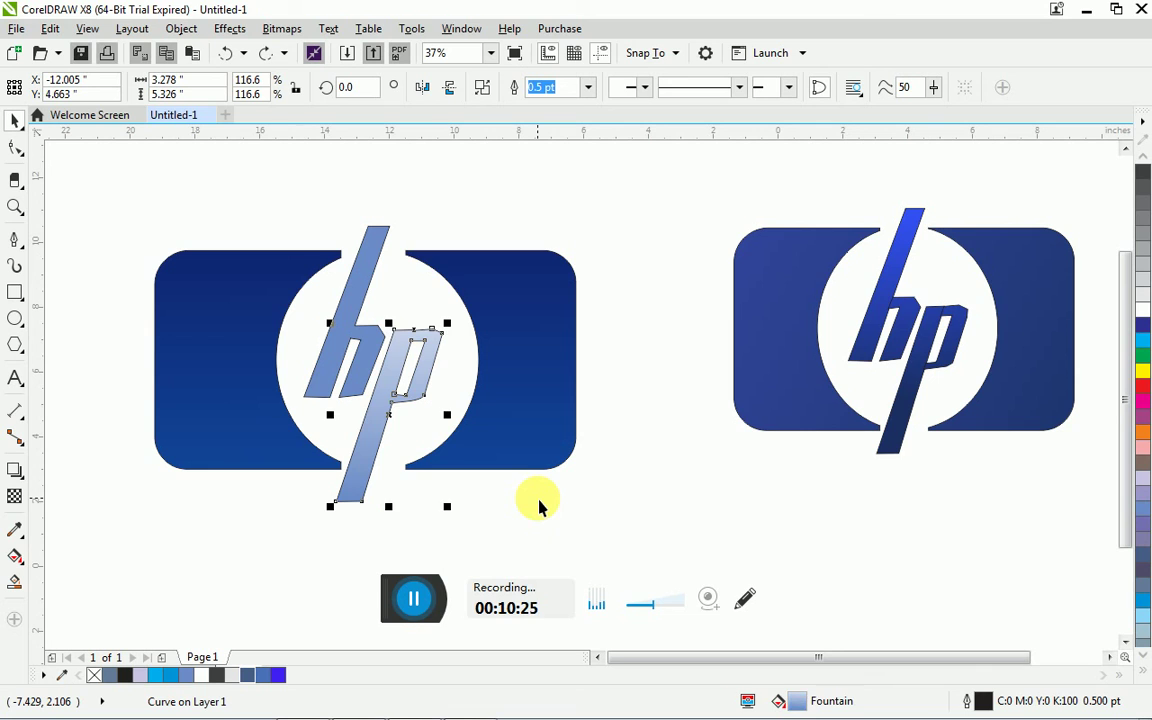
click(530, 500)
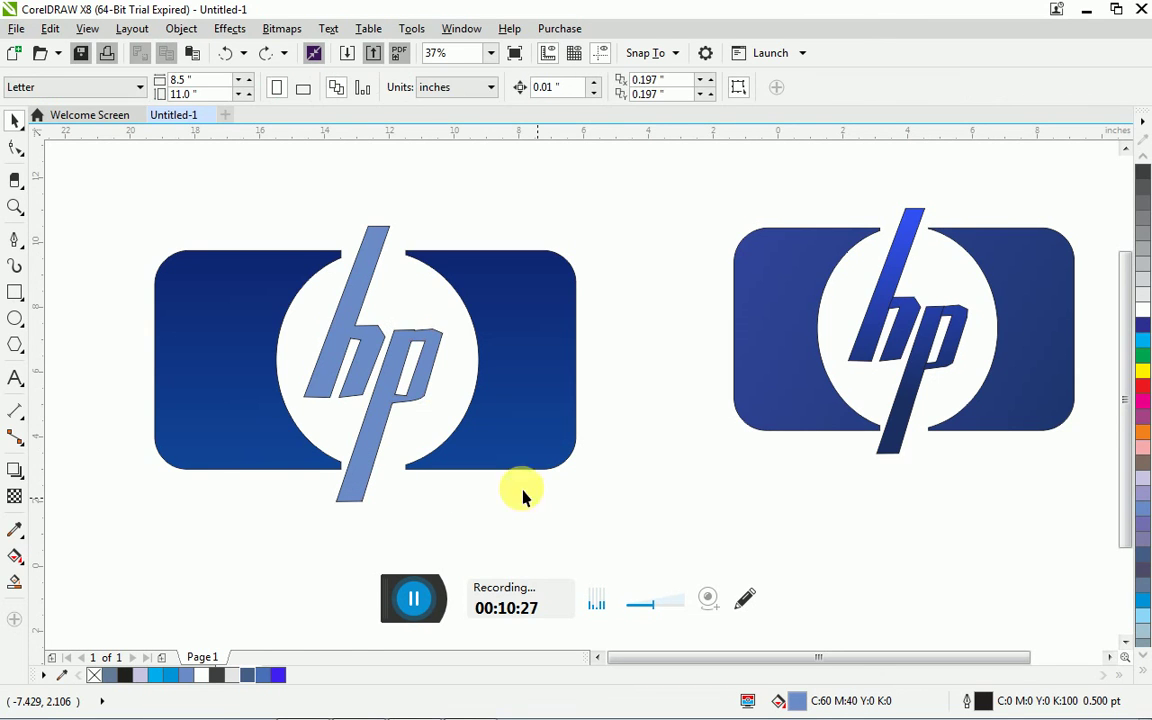
- Group the h and the p of the new logo into one object
click(362, 372)
shift+click(395, 395)
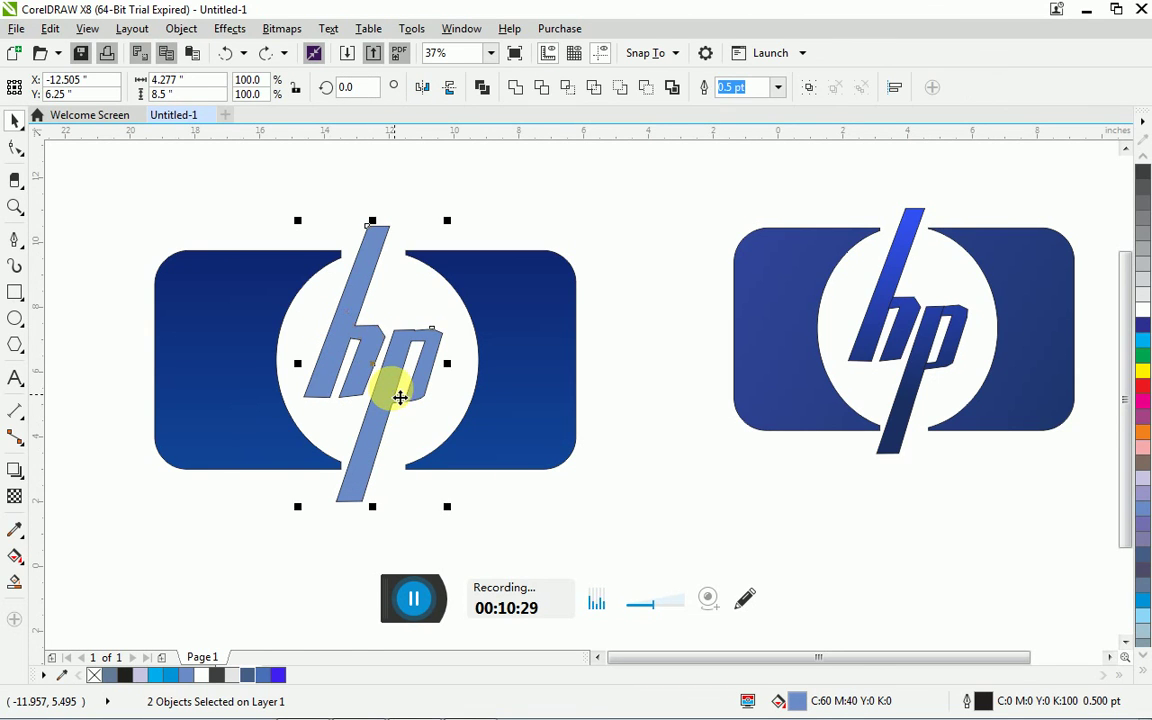
right_click(396, 388)
key(ctrl+g)
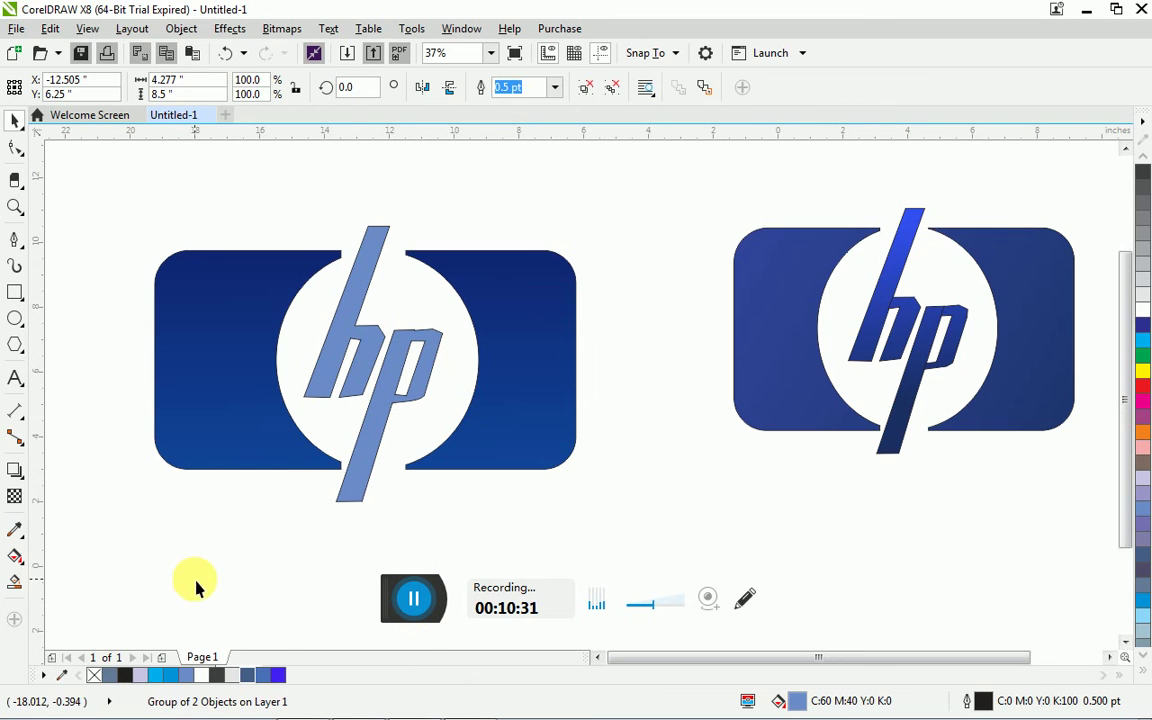
- Apply a linear fountain fill to the hp group, running vertically from the p's foot up to the top of the h
key(Escape)
click(15, 556)
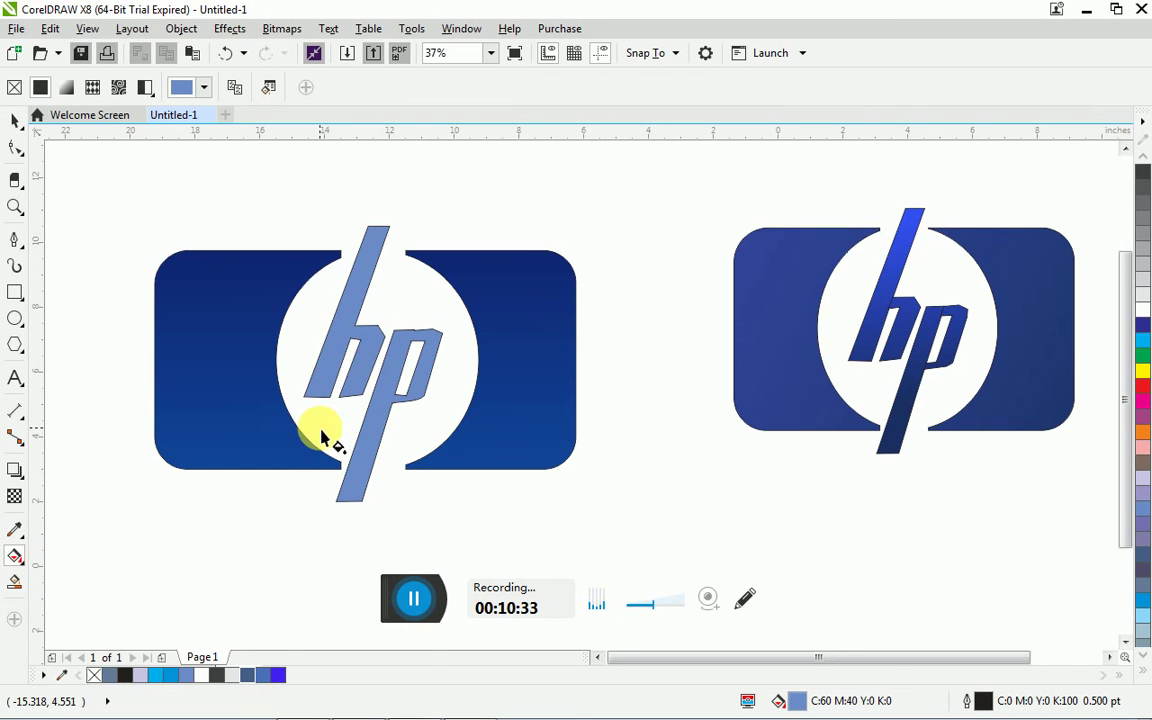
click(365, 443)
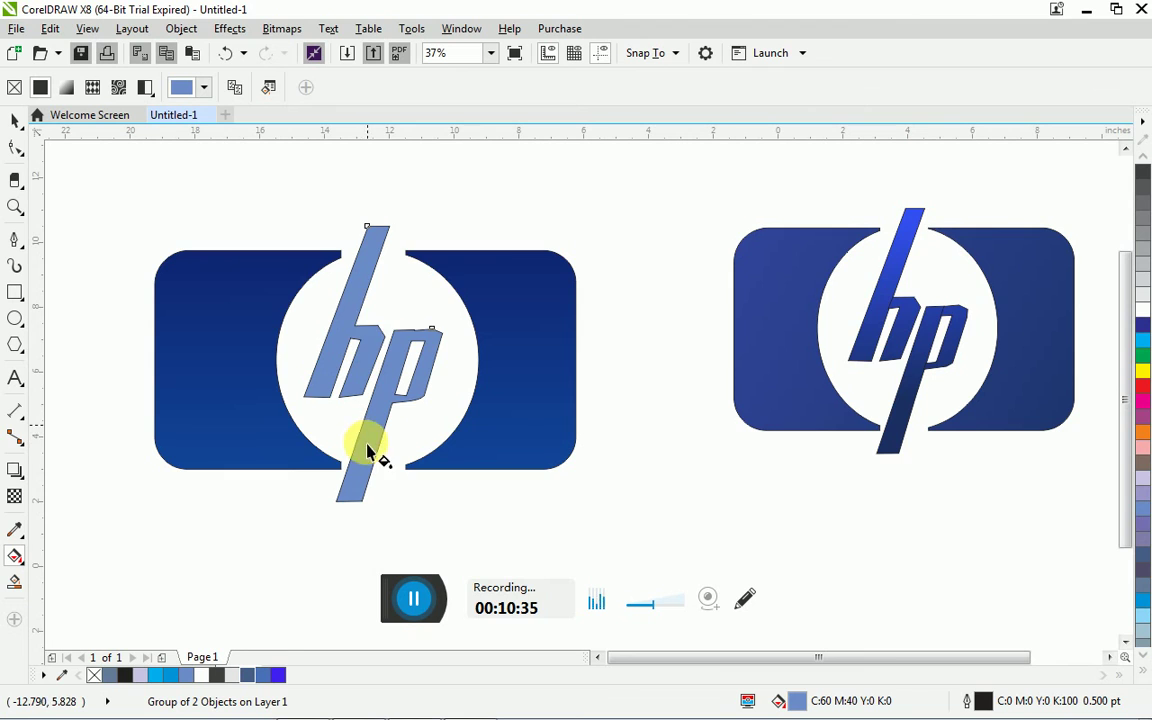
mouse_move(363, 503)
mouse_down()
mouse_move(386, 252)
mouse_move(369, 232)
mouse_up()
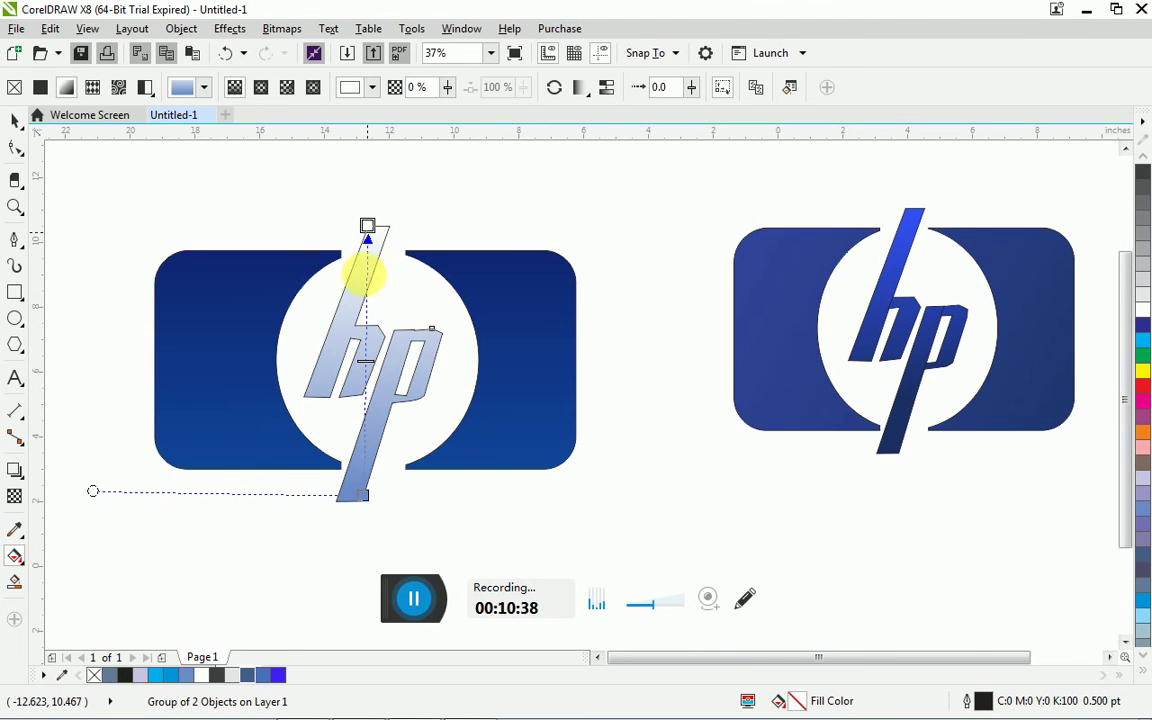
- Set the colour at the lower end of the hp group's gradient to a deep blue using the CMYK model
click(364, 497)
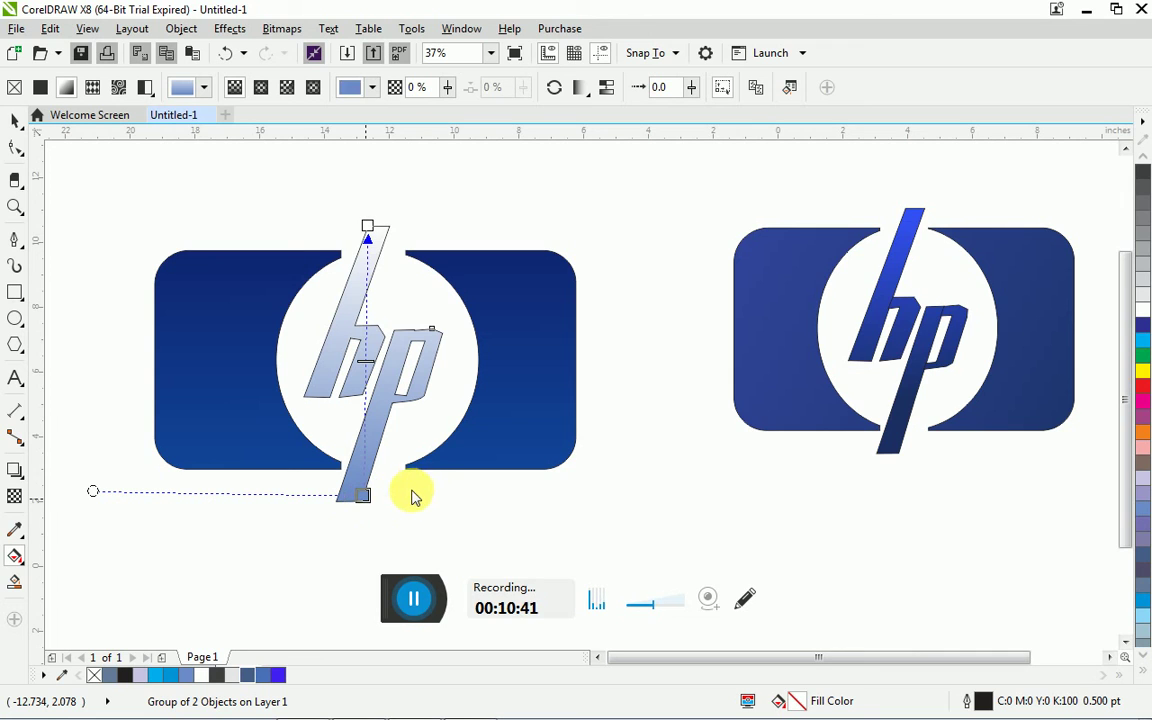
drag(463, 400, 469, 367)
drag(505, 272, 703, 215)
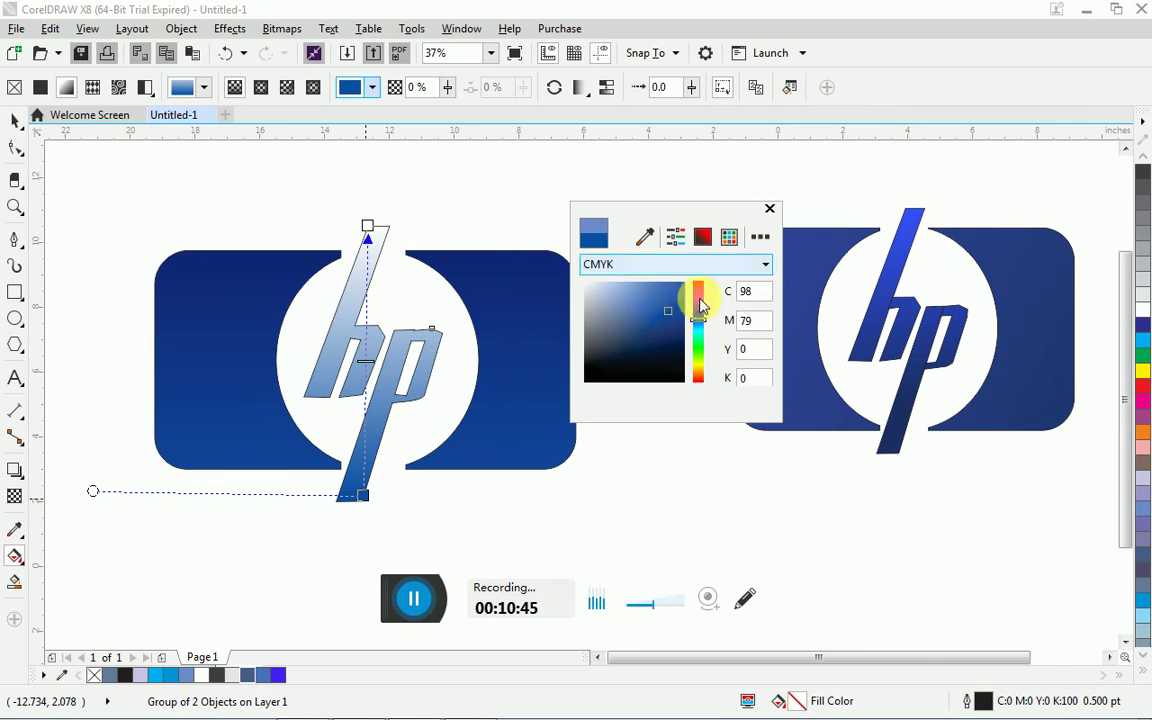
click(680, 308)
drag(683, 313, 699, 291)
click(769, 208)
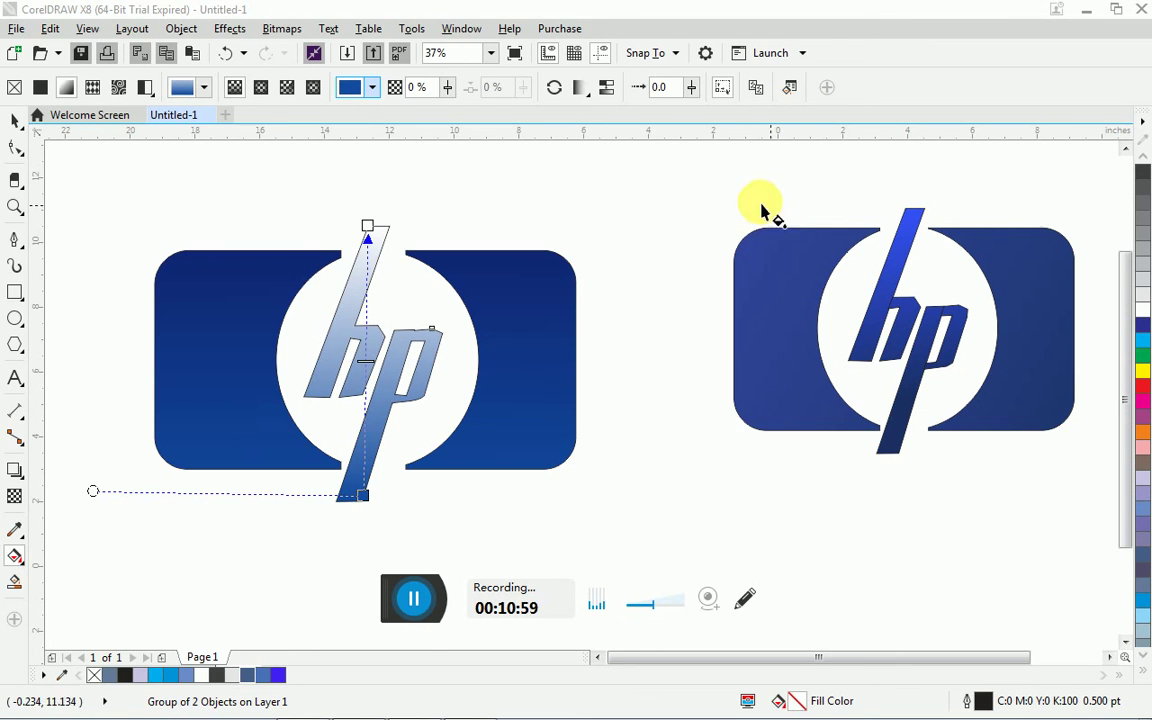
- Set the colour at the upper end of the hp group's gradient to violet-blue #443CBA and deselect the group
click(368, 227)
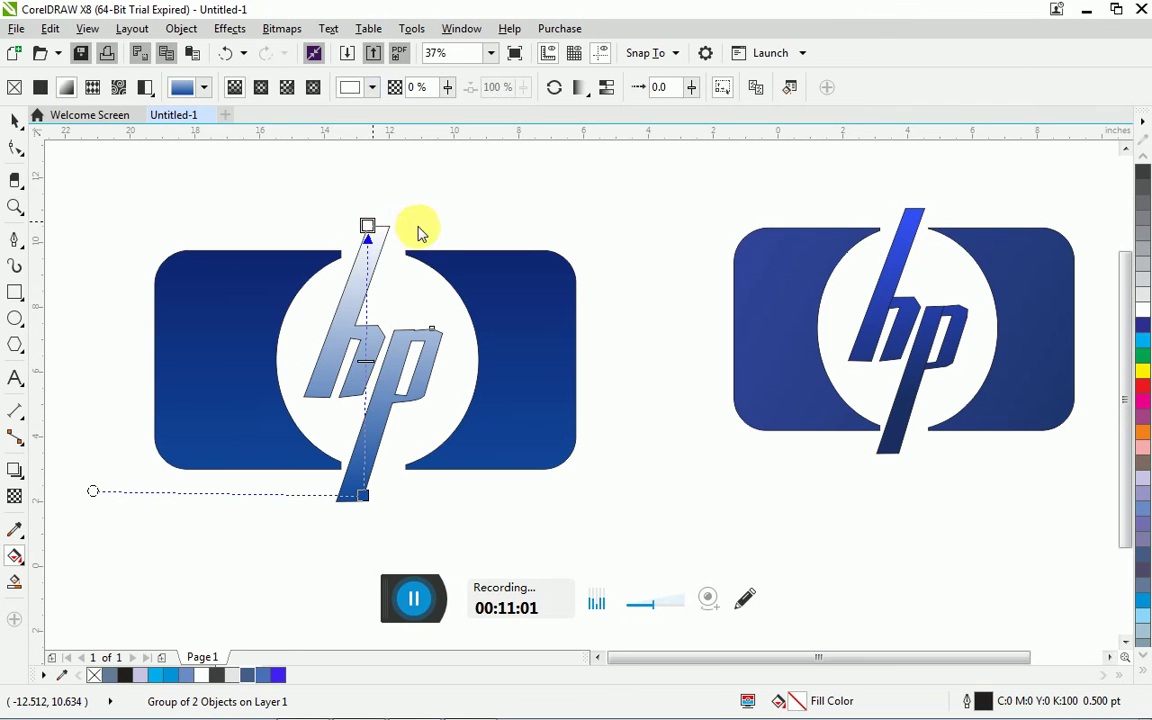
click(411, 226)
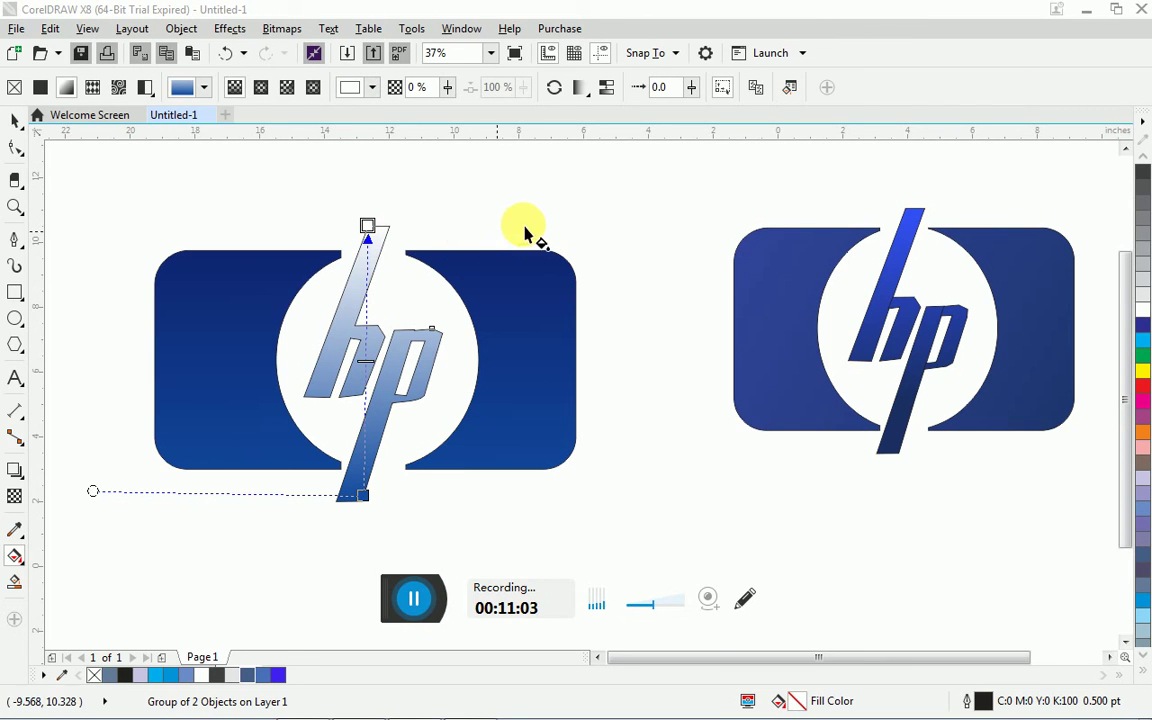
click(409, 222)
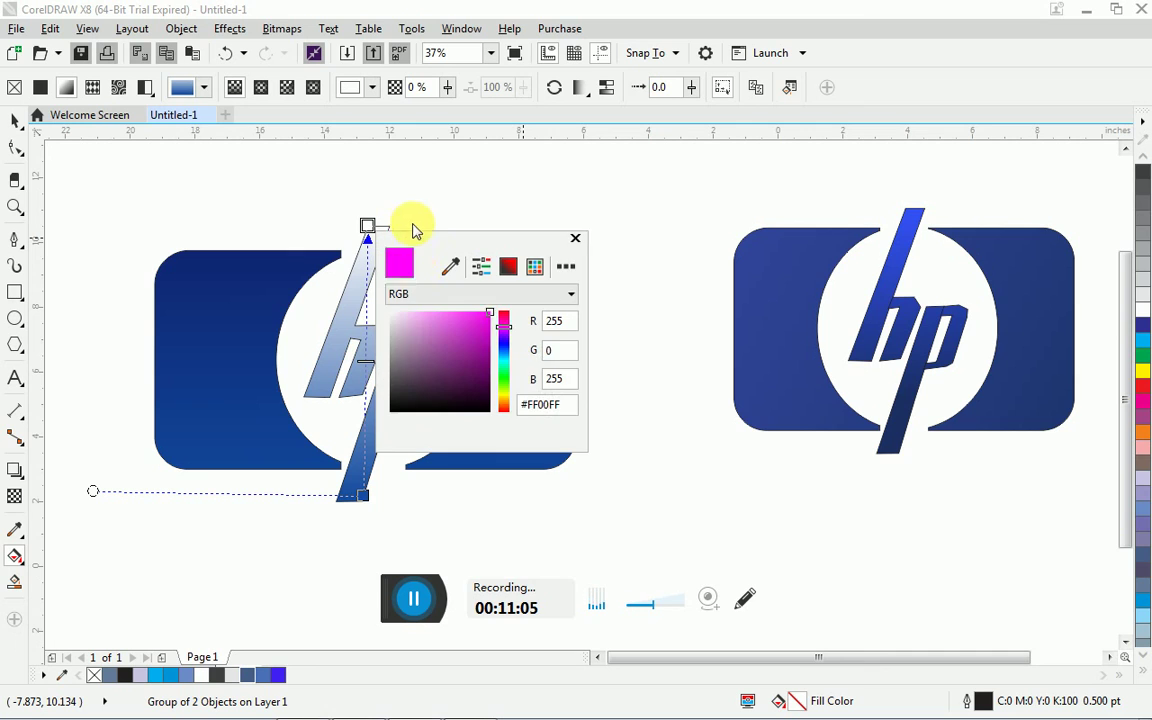
drag(450, 239, 635, 185)
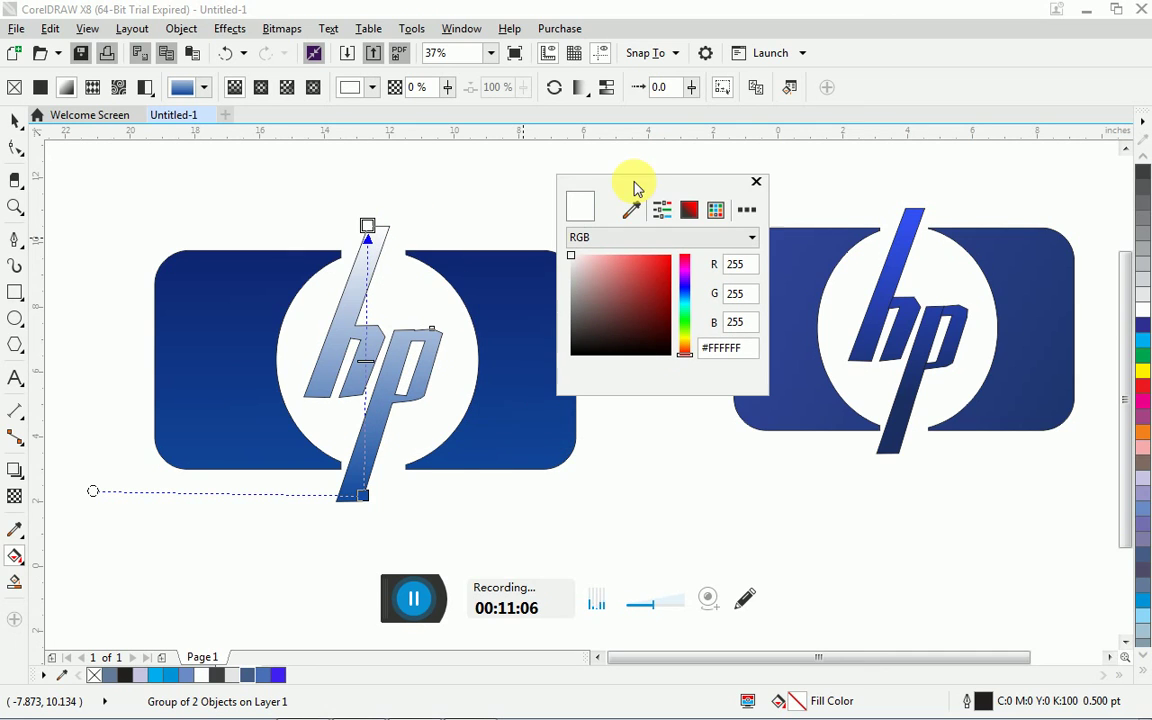
click(687, 288)
drag(662, 262, 642, 289)
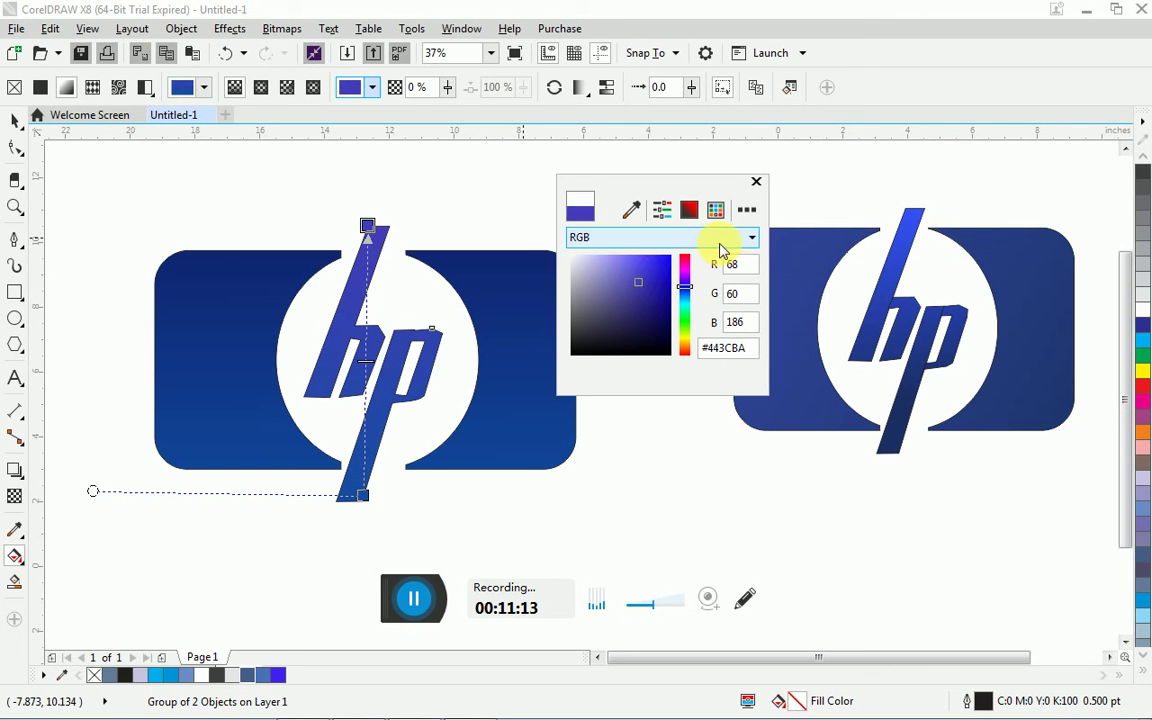
click(756, 182)
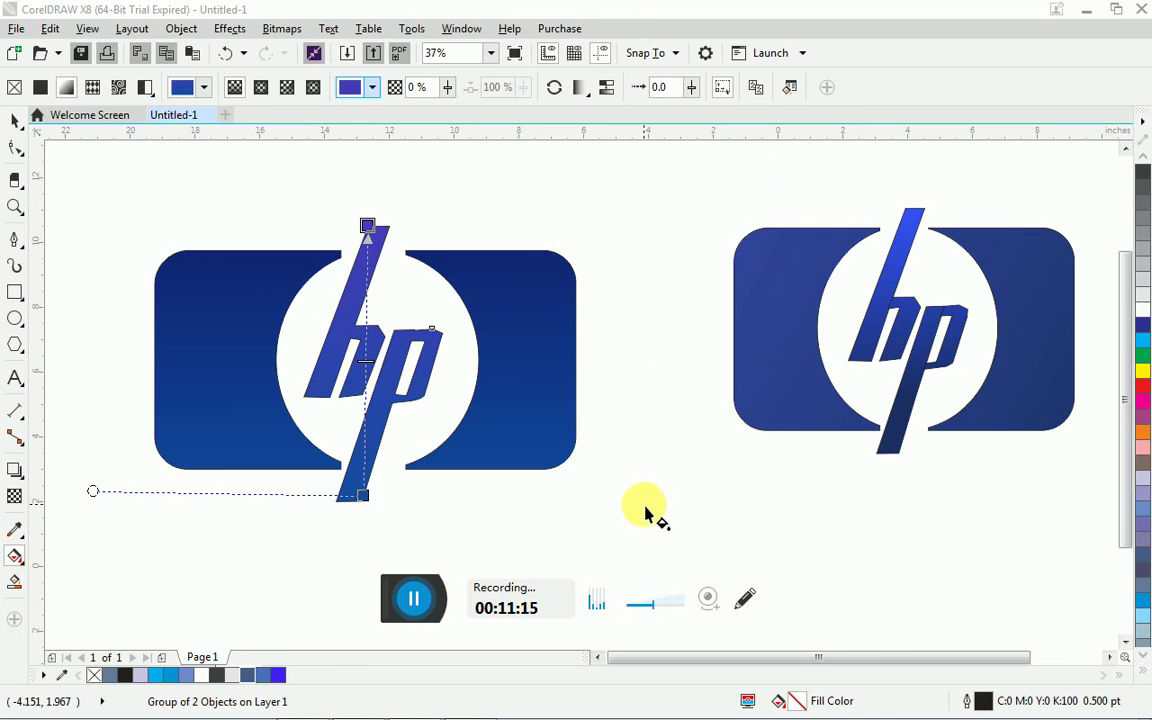
click(645, 514)
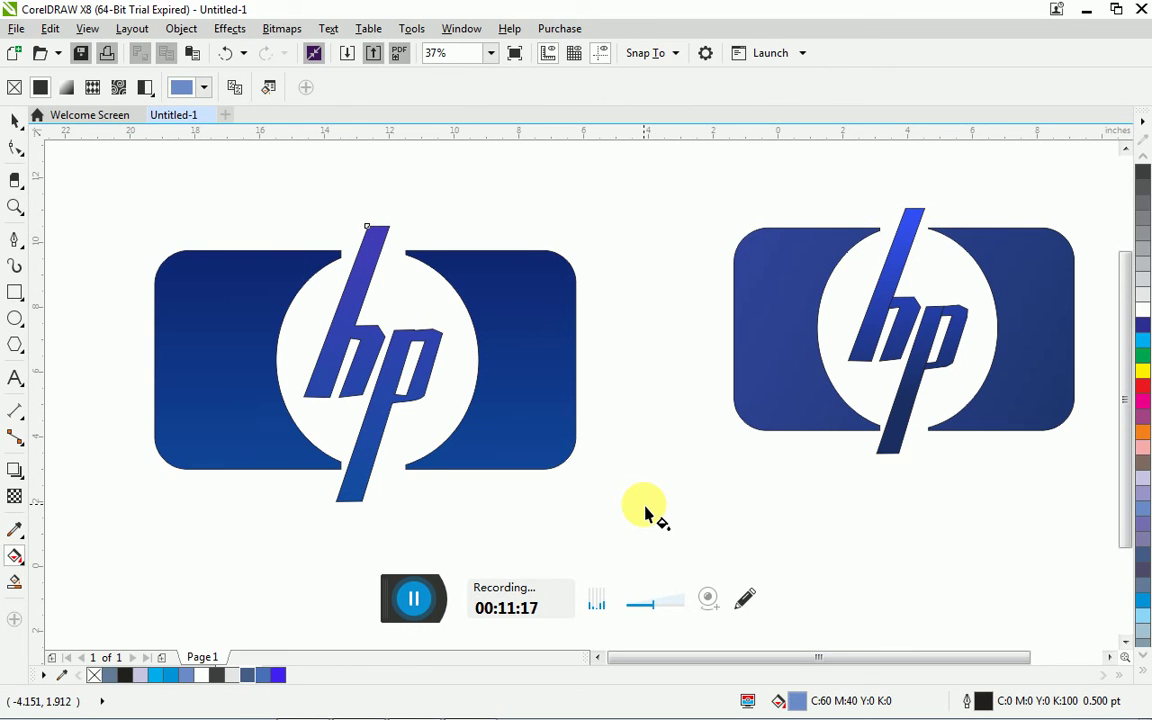